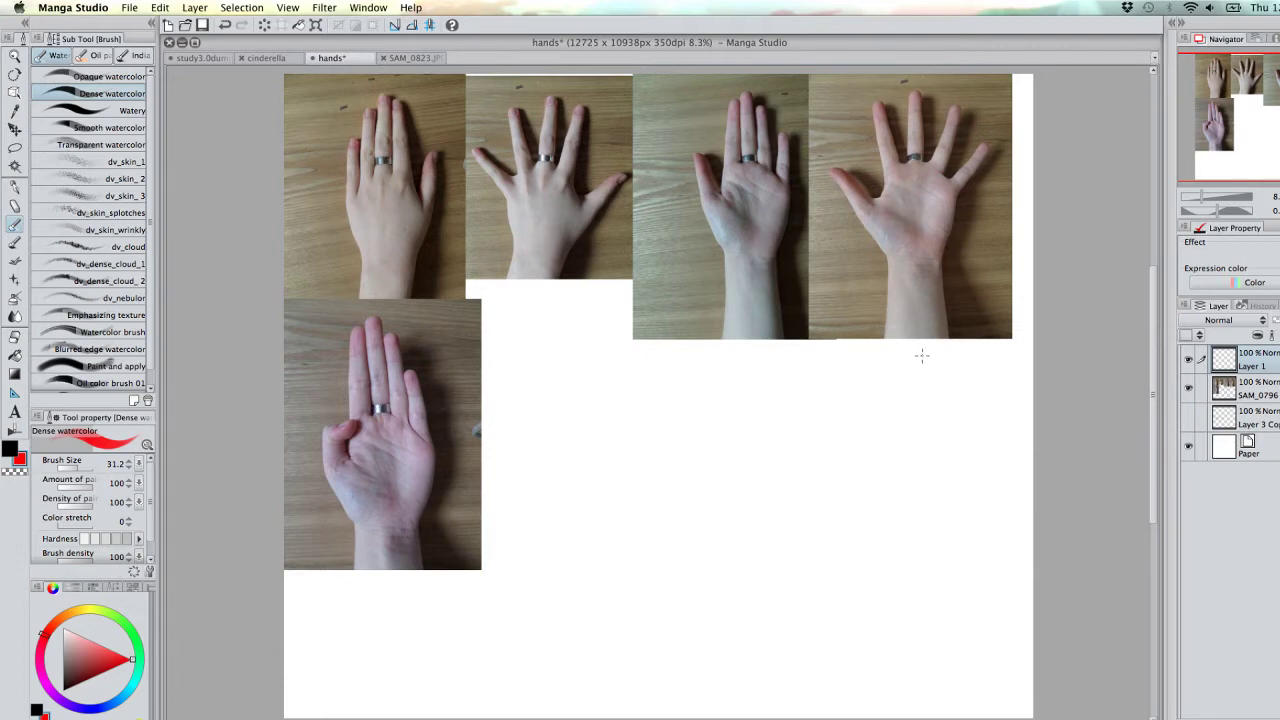
- Zoom and pan across the row of hand photos, settling at 25% on the first two back-of-hand shots
{"action": "key", "text": "super+plus"}
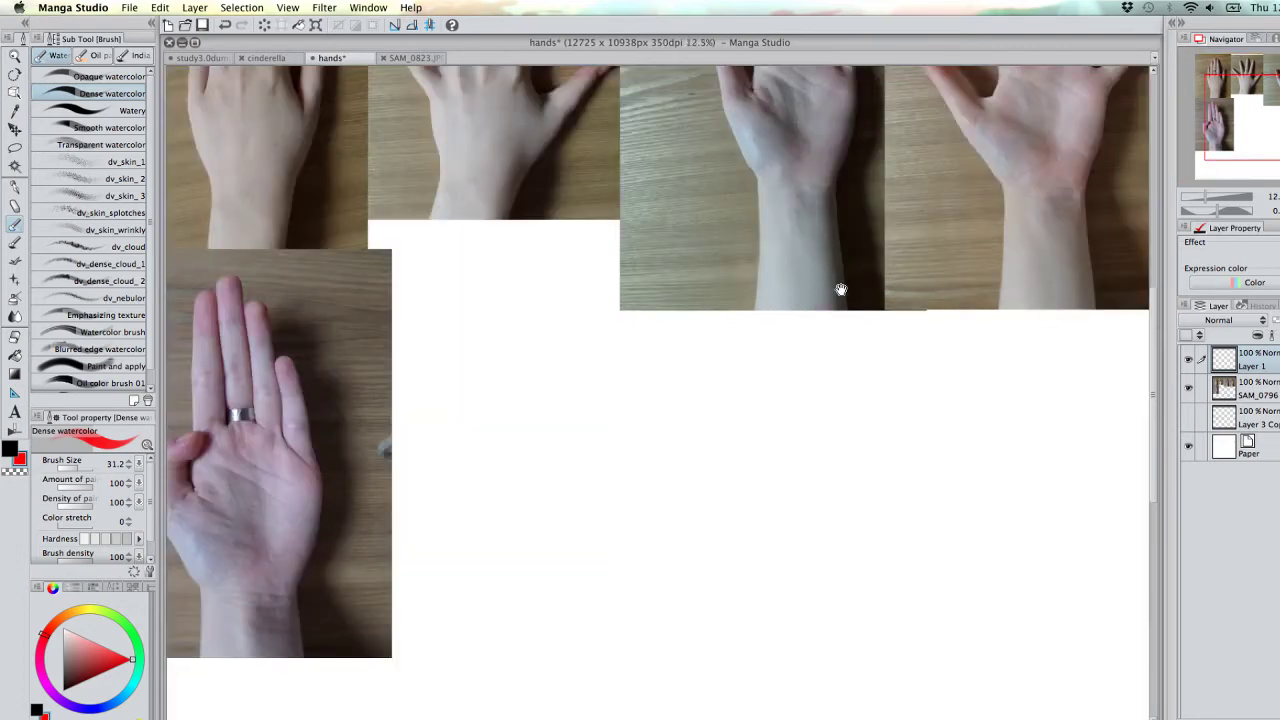
{"action": "key", "text": "super+plus"}
{"action": "left_click_drag", "start_coordinate": [820, 334], "coordinate": [1014, 466]}
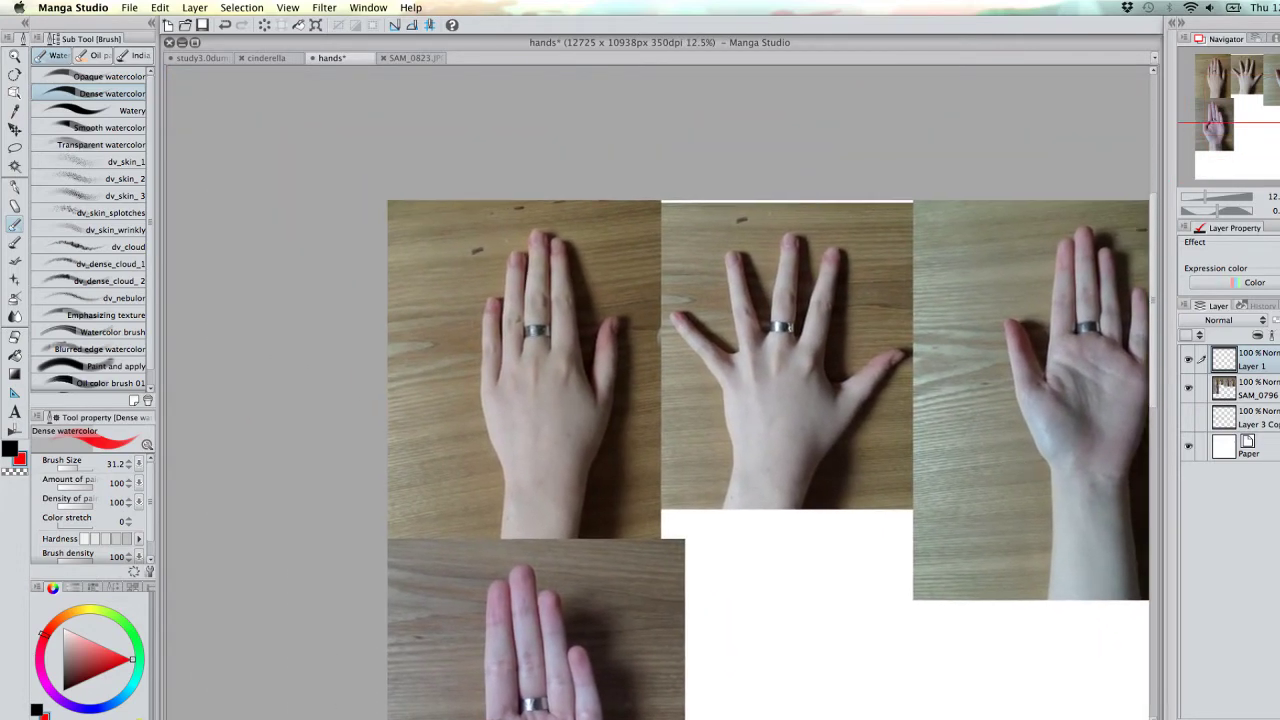
{"action": "key", "text": "super+plus"}
{"action": "left_click_drag", "start_coordinate": [786, 384], "coordinate": [837, 389]}
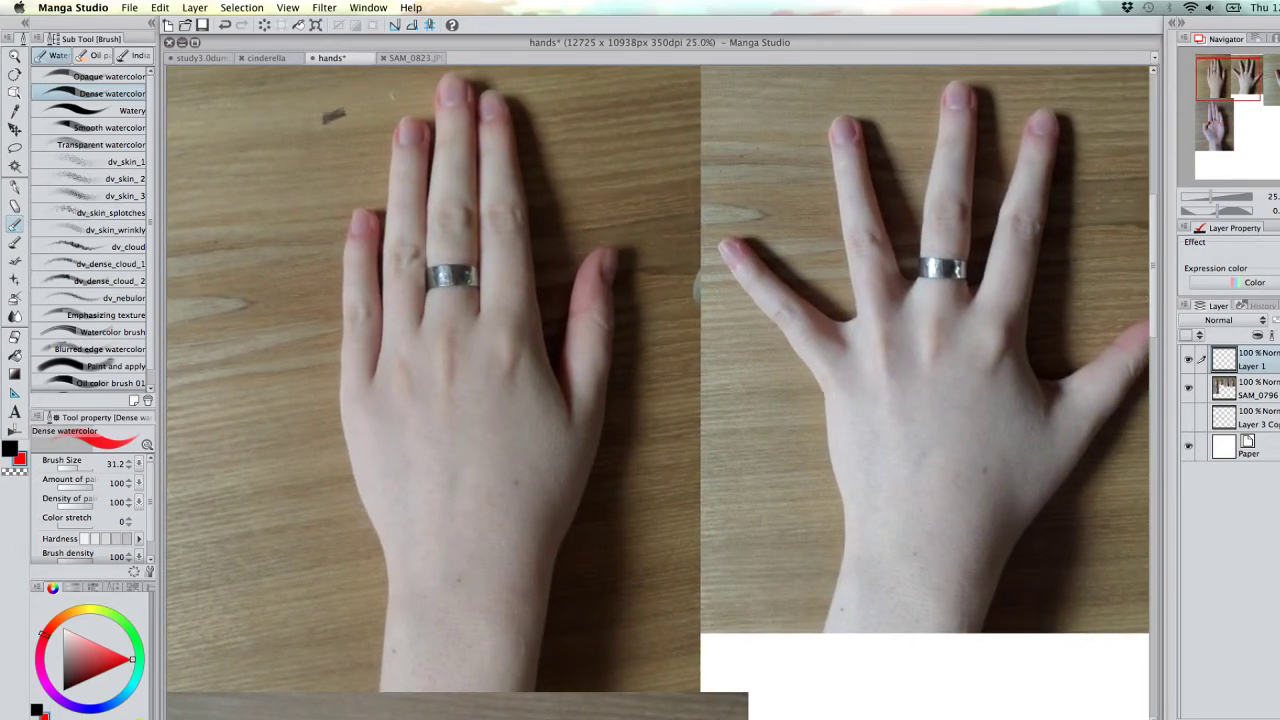
{"action": "left_click", "coordinate": [1276, 204]}
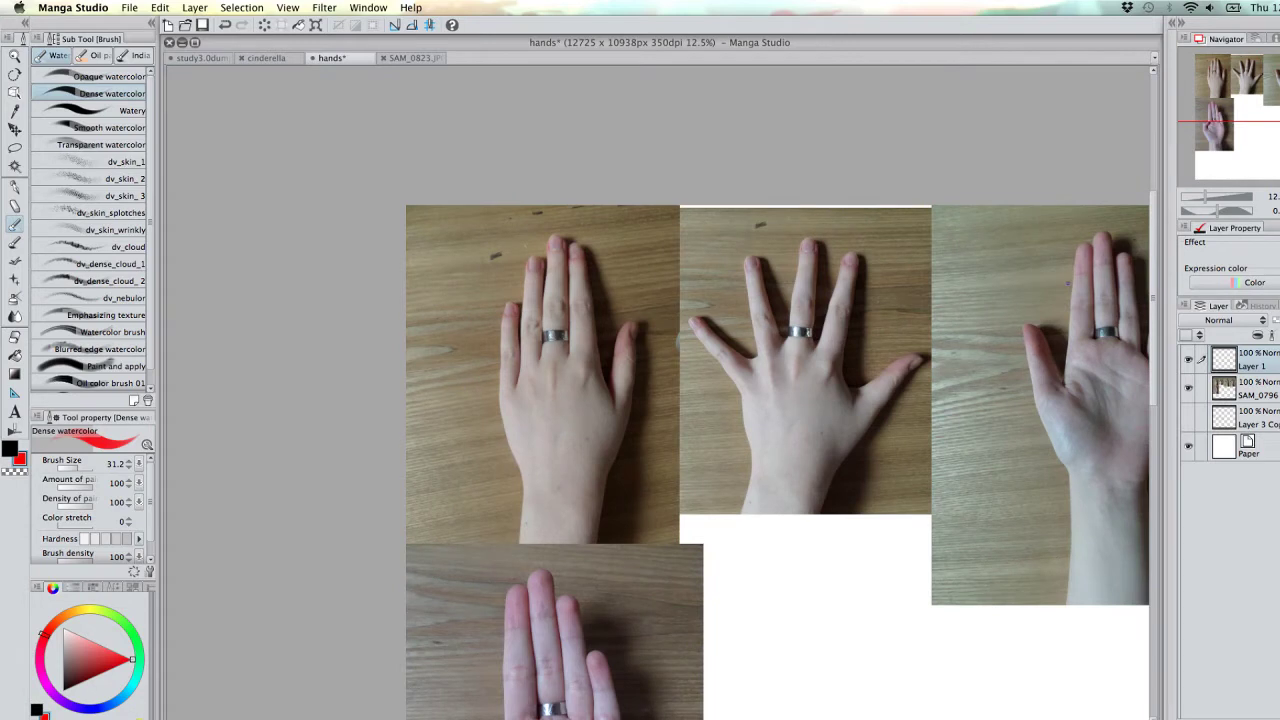
{"action": "left_click_drag", "start_coordinate": [990, 320], "coordinate": [958, 294]}
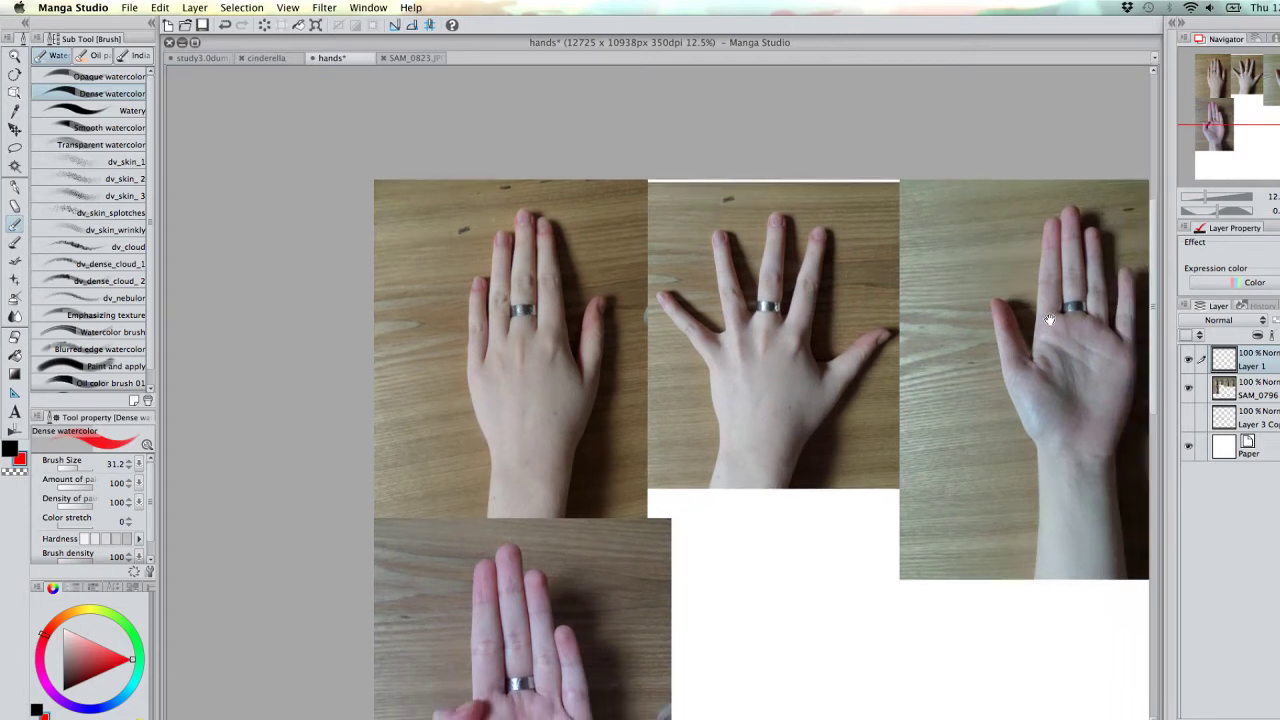
{"action": "left_click_drag", "start_coordinate": [1101, 423], "coordinate": [877, 349]}
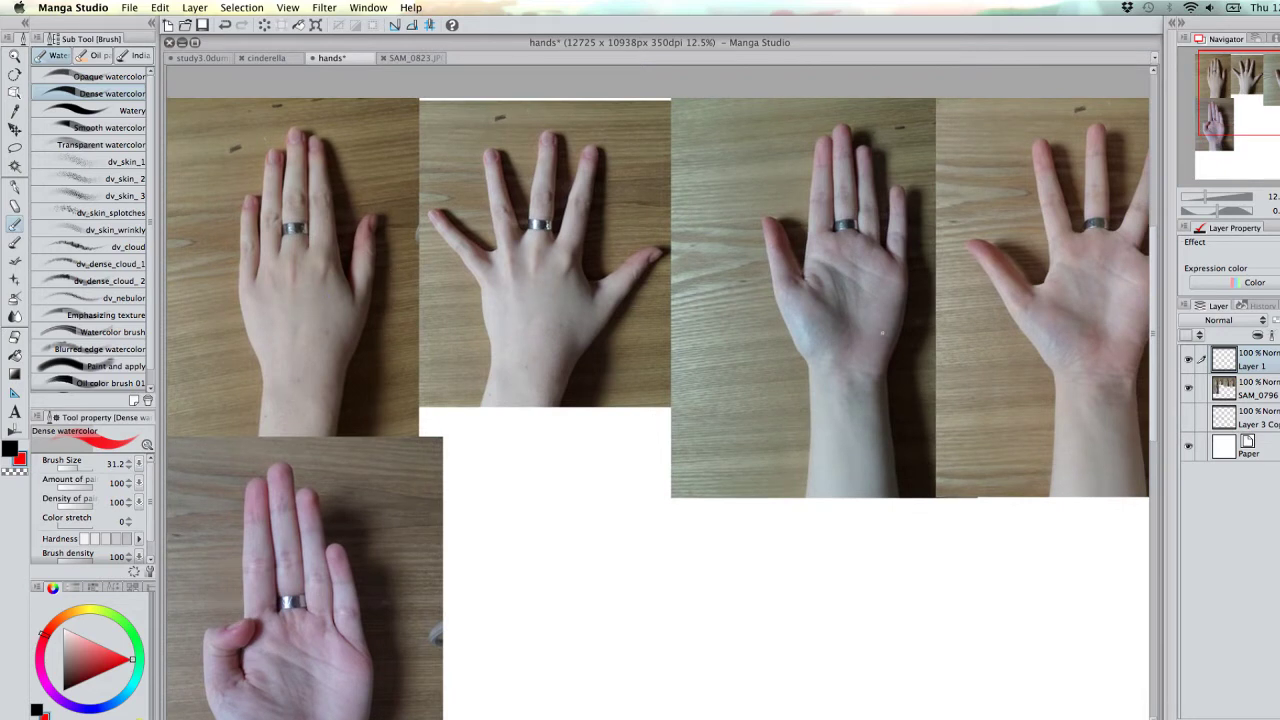
{"action": "left_click_drag", "start_coordinate": [955, 411], "coordinate": [879, 404]}
{"action": "left_click_drag", "start_coordinate": [669, 425], "coordinate": [876, 527]}
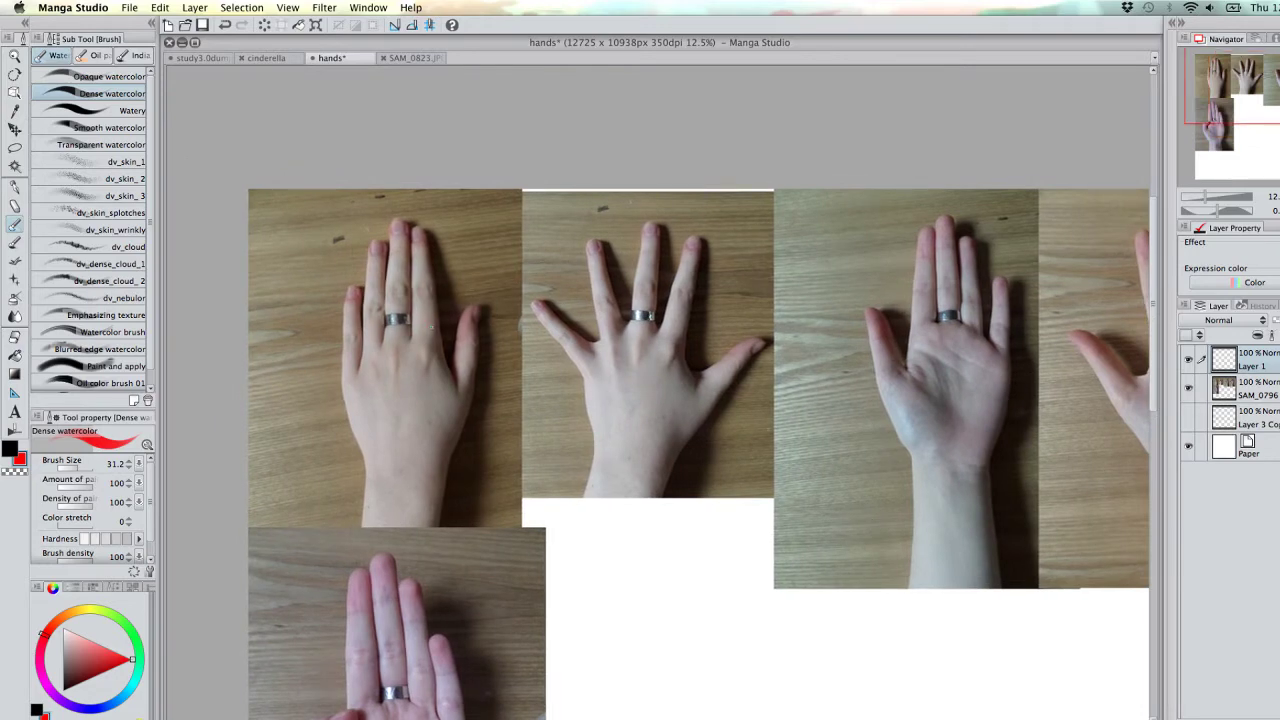
{"action": "scroll", "coordinate": [640, 388], "scroll_direction": "left", "scroll_amount": 2}
{"action": "scroll", "coordinate": [515, 391], "scroll_direction": "up", "scroll_amount": 2}
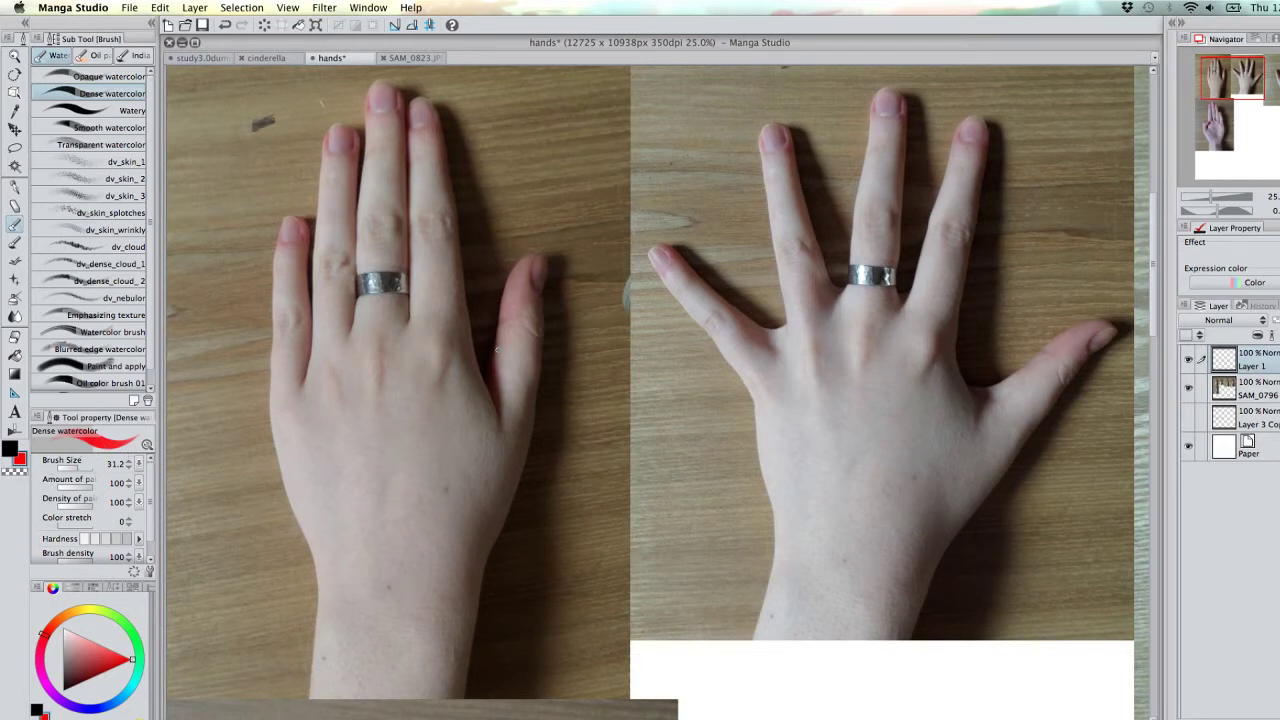
- At 22.9% zoom, trace a red hexagonal knuckle-to-wrist outline on the first hand, removing a stray inner stroke
{"action": "left_click_drag", "start_coordinate": [620, 347], "coordinate": [748, 378]}
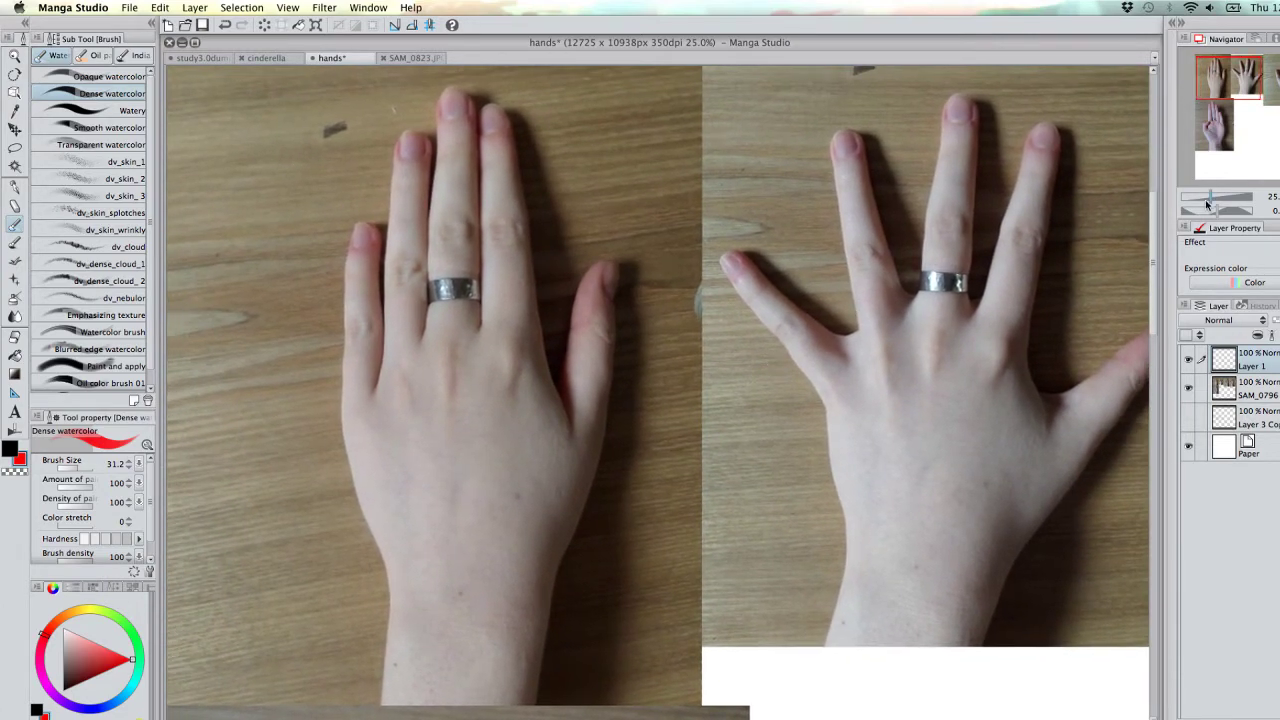
{"action": "left_click_drag", "start_coordinate": [1207, 204], "coordinate": [1196, 208]}
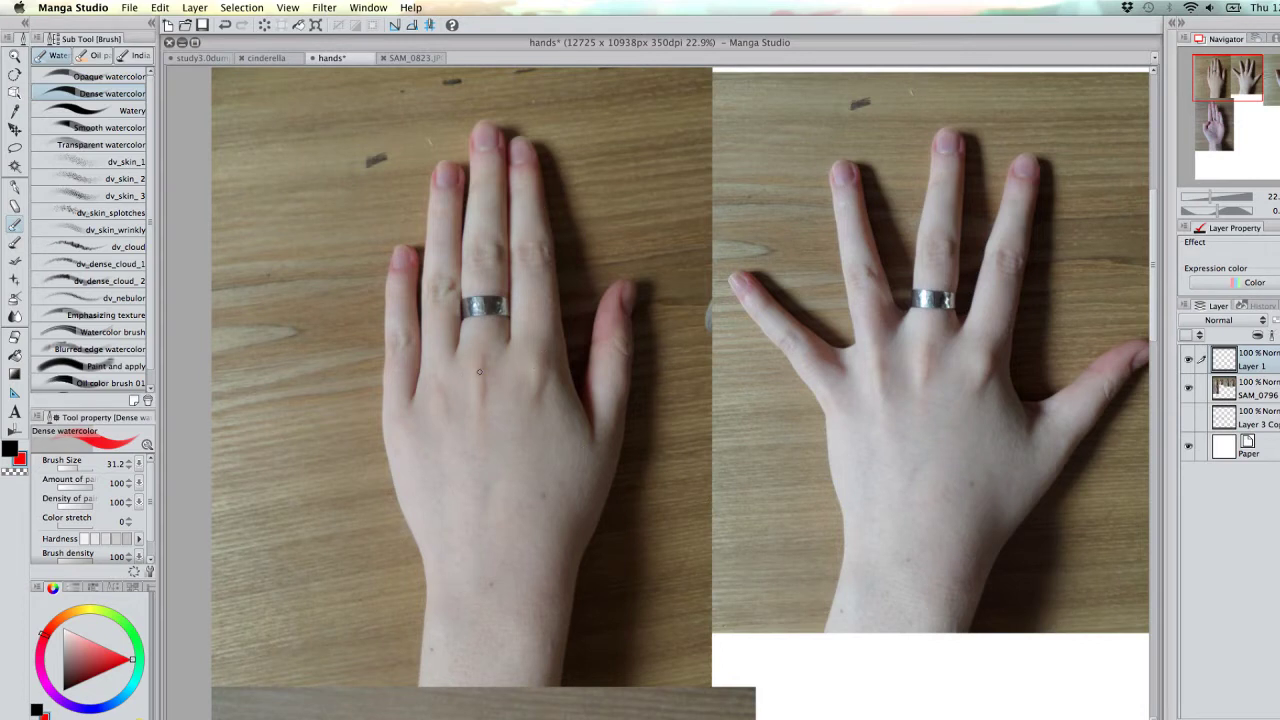
{"action": "mouse_move", "coordinate": [385, 428]}
{"action": "left_mouse_down"}
{"action": "mouse_move", "coordinate": [474, 344]}
{"action": "mouse_move", "coordinate": [546, 358]}
{"action": "left_mouse_up"}
{"action": "left_click_drag", "start_coordinate": [385, 428], "coordinate": [427, 558]}
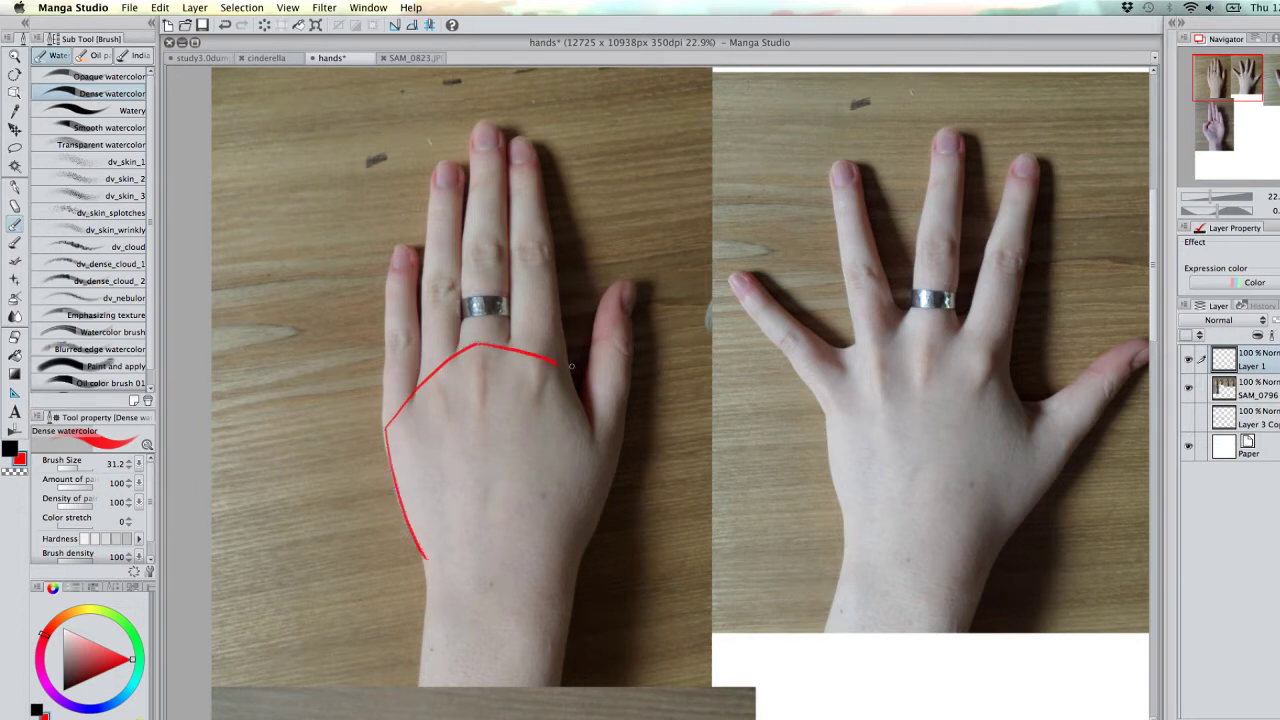
{"action": "mouse_move", "coordinate": [556, 364]}
{"action": "left_mouse_down"}
{"action": "mouse_move", "coordinate": [609, 461]}
{"action": "mouse_move", "coordinate": [595, 504]}
{"action": "left_mouse_up"}
{"action": "left_click_drag", "start_coordinate": [427, 557], "coordinate": [570, 570]}
{"action": "left_click_drag", "start_coordinate": [612, 472], "coordinate": [570, 571]}
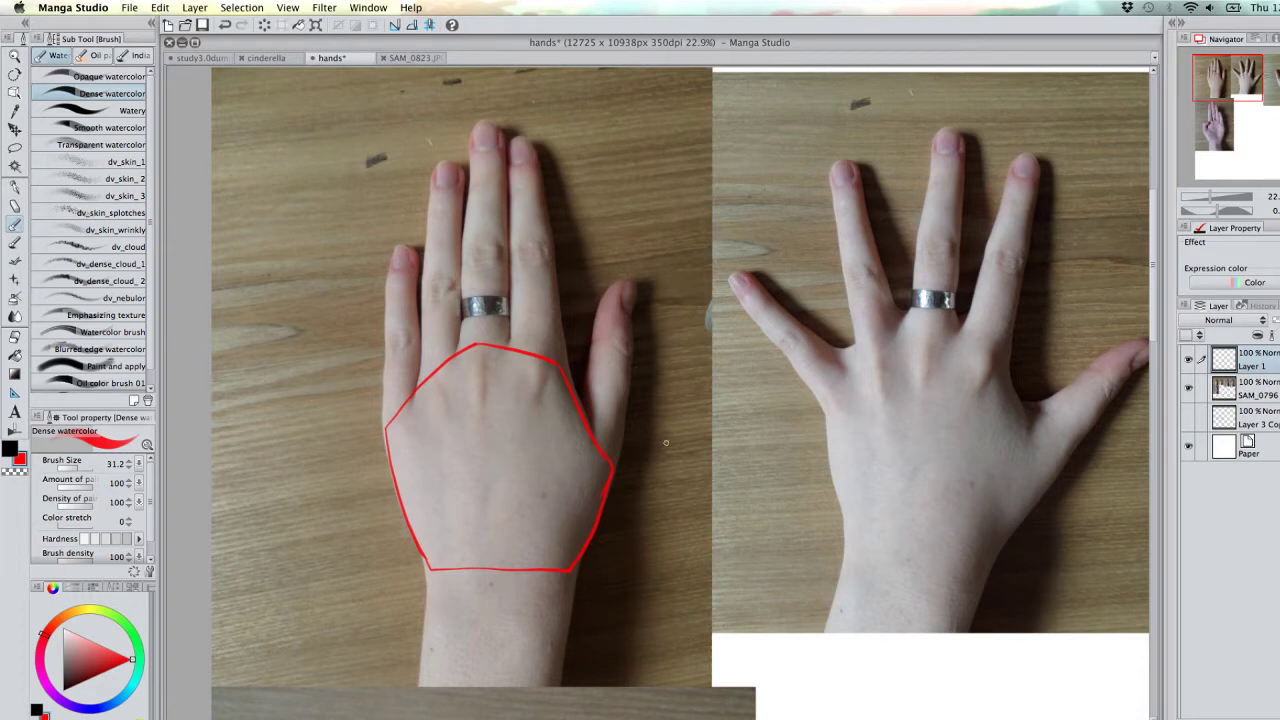
{"action": "mouse_move", "coordinate": [404, 424]}
{"action": "left_mouse_down"}
{"action": "mouse_move", "coordinate": [482, 360]}
{"action": "mouse_move", "coordinate": [529, 377]}
{"action": "left_mouse_up"}
{"action": "left_click", "coordinate": [226, 26]}
{"action": "mouse_move", "coordinate": [660, 492]}
{"action": "left_mouse_down"}
{"action": "mouse_move", "coordinate": [698, 454]}
{"action": "mouse_move", "coordinate": [773, 485]}
{"action": "mouse_move", "coordinate": [657, 514]}
{"action": "mouse_move", "coordinate": [681, 584]}
{"action": "mouse_move", "coordinate": [771, 486]}
{"action": "mouse_move", "coordinate": [773, 541]}
{"action": "left_mouse_up"}
{"action": "mouse_move", "coordinate": [770, 492]}
{"action": "left_mouse_down"}
{"action": "mouse_move", "coordinate": [783, 550]}
{"action": "mouse_move", "coordinate": [750, 582]}
{"action": "mouse_move", "coordinate": [681, 583]}
{"action": "left_mouse_up"}
{"action": "scroll", "coordinate": [851, 608], "scroll_direction": "down", "scroll_amount": 3}
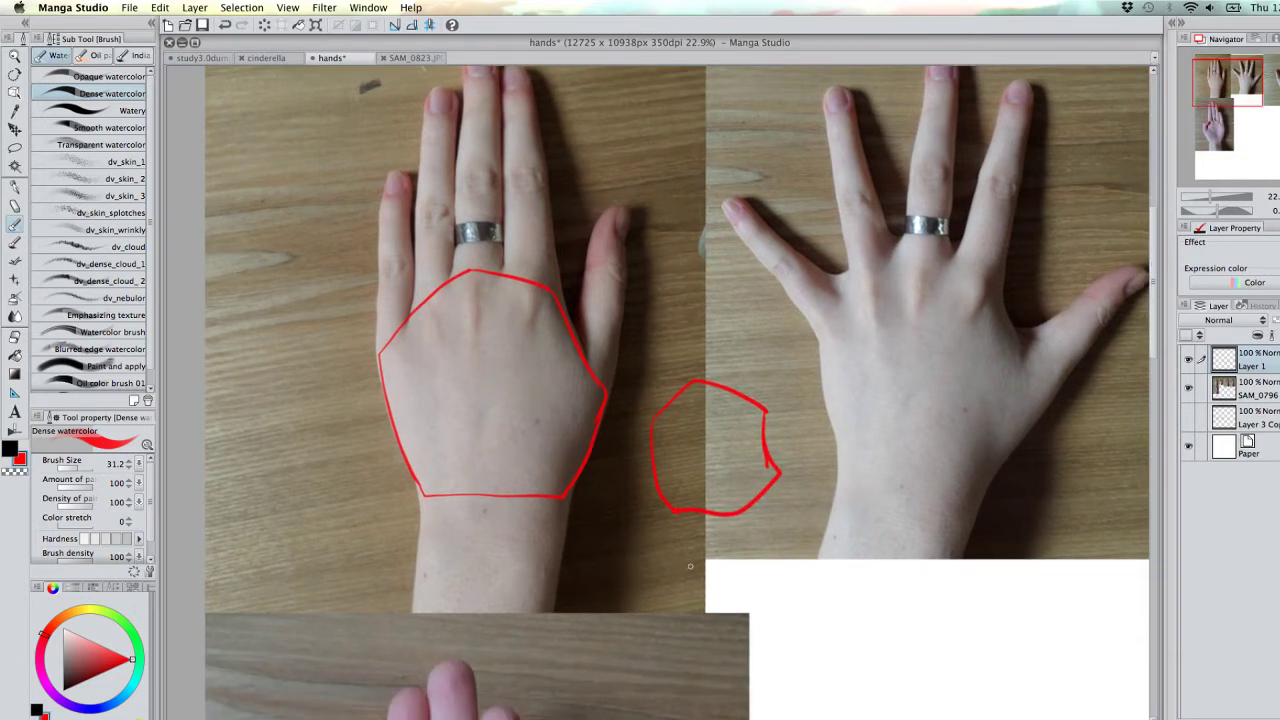
{"action": "left_click_drag", "start_coordinate": [672, 573], "coordinate": [748, 564]}
{"action": "left_click_drag", "start_coordinate": [667, 575], "coordinate": [669, 636]}
{"action": "mouse_move", "coordinate": [748, 562]}
{"action": "left_mouse_down"}
{"action": "mouse_move", "coordinate": [759, 616]}
{"action": "mouse_move", "coordinate": [730, 653]}
{"action": "mouse_move", "coordinate": [709, 668]}
{"action": "mouse_move", "coordinate": [669, 636]}
{"action": "left_mouse_up"}
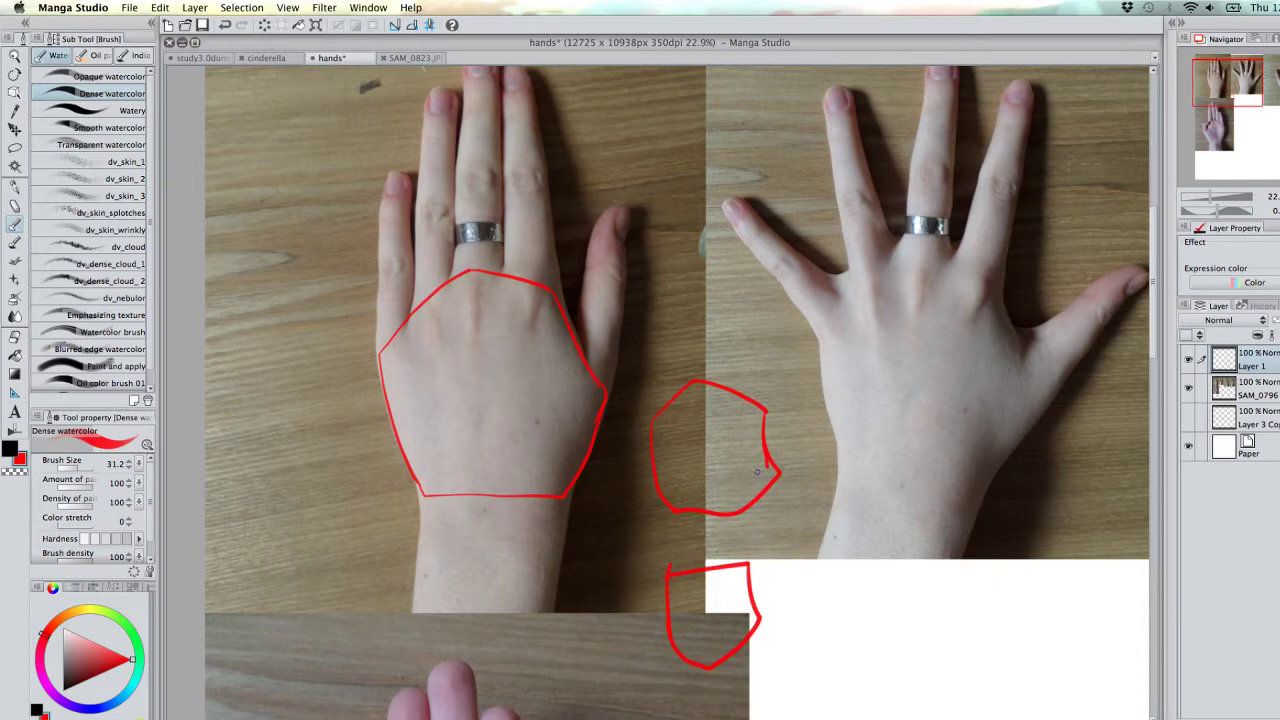
{"action": "mouse_move", "coordinate": [669, 562]}
{"action": "left_mouse_down"}
{"action": "mouse_move", "coordinate": [730, 545]}
{"action": "mouse_move", "coordinate": [750, 558]}
{"action": "left_mouse_up"}
{"action": "scroll", "coordinate": [895, 491], "scroll_direction": "up", "scroll_amount": 3}
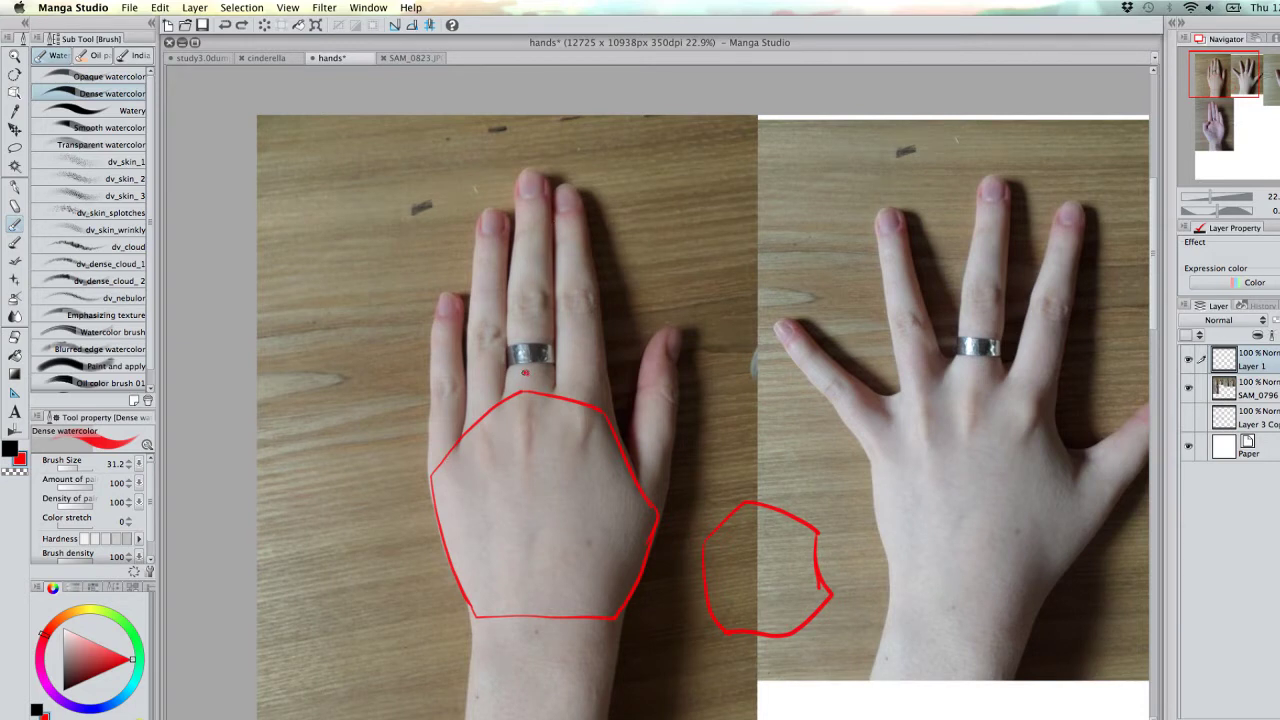
{"action": "left_click", "coordinate": [525, 373]}
{"action": "left_click", "coordinate": [428, 469]}
{"action": "mouse_move", "coordinate": [428, 469]}
{"action": "left_mouse_down"}
{"action": "mouse_move", "coordinate": [527, 373]}
{"action": "mouse_move", "coordinate": [603, 392]}
{"action": "left_mouse_up"}
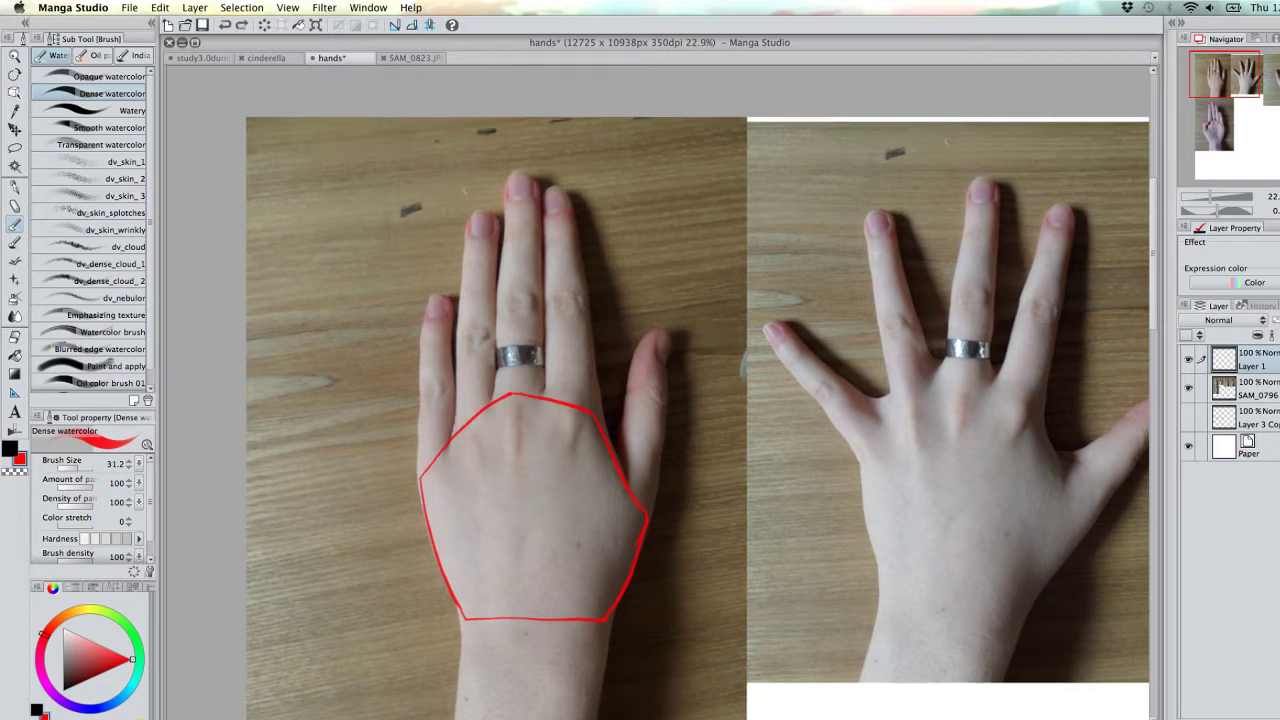
{"action": "left_click_drag", "start_coordinate": [430, 295], "coordinate": [416, 464]}
- Extend the red finger outline to the fingertips and draw a diagonal knuckle line across the finger bases
{"action": "mouse_move", "coordinate": [430, 298]}
{"action": "left_mouse_down"}
{"action": "mouse_move", "coordinate": [500, 185]}
{"action": "mouse_move", "coordinate": [516, 173]}
{"action": "mouse_move", "coordinate": [571, 204]}
{"action": "left_mouse_up"}
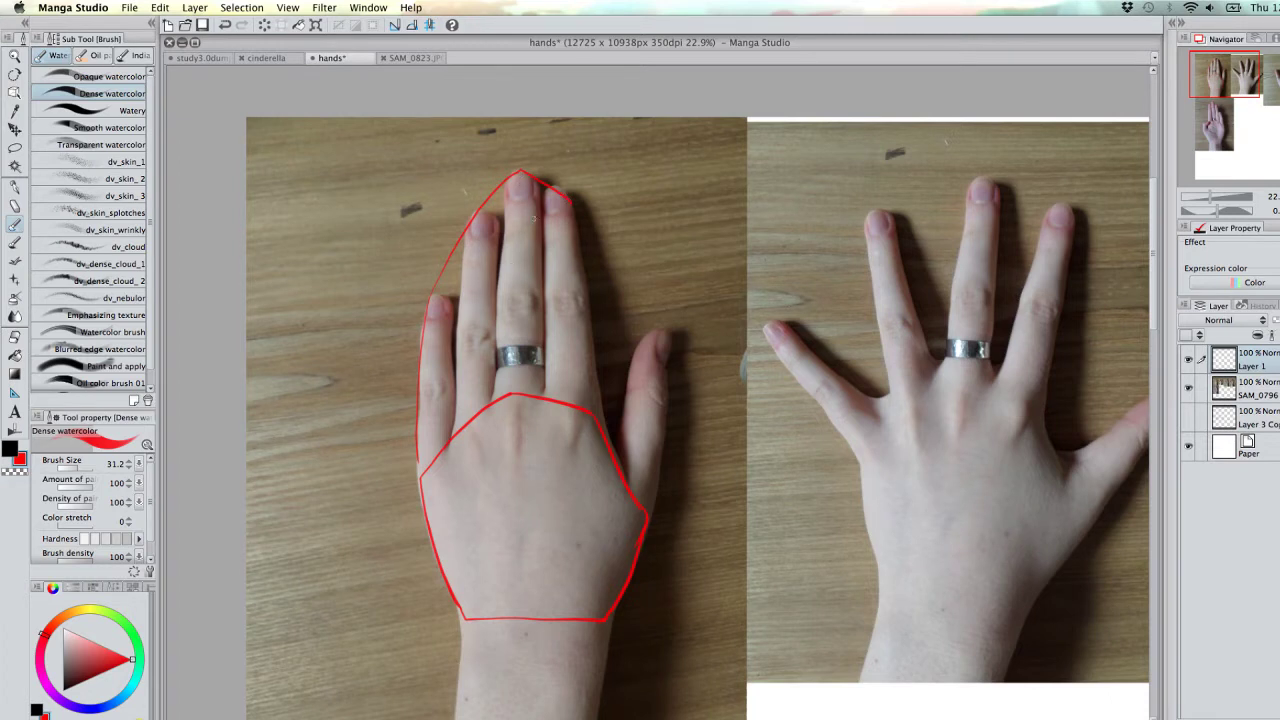
{"action": "left_click_drag", "start_coordinate": [405, 413], "coordinate": [514, 285]}
{"action": "left_click_drag", "start_coordinate": [514, 285], "coordinate": [581, 300]}
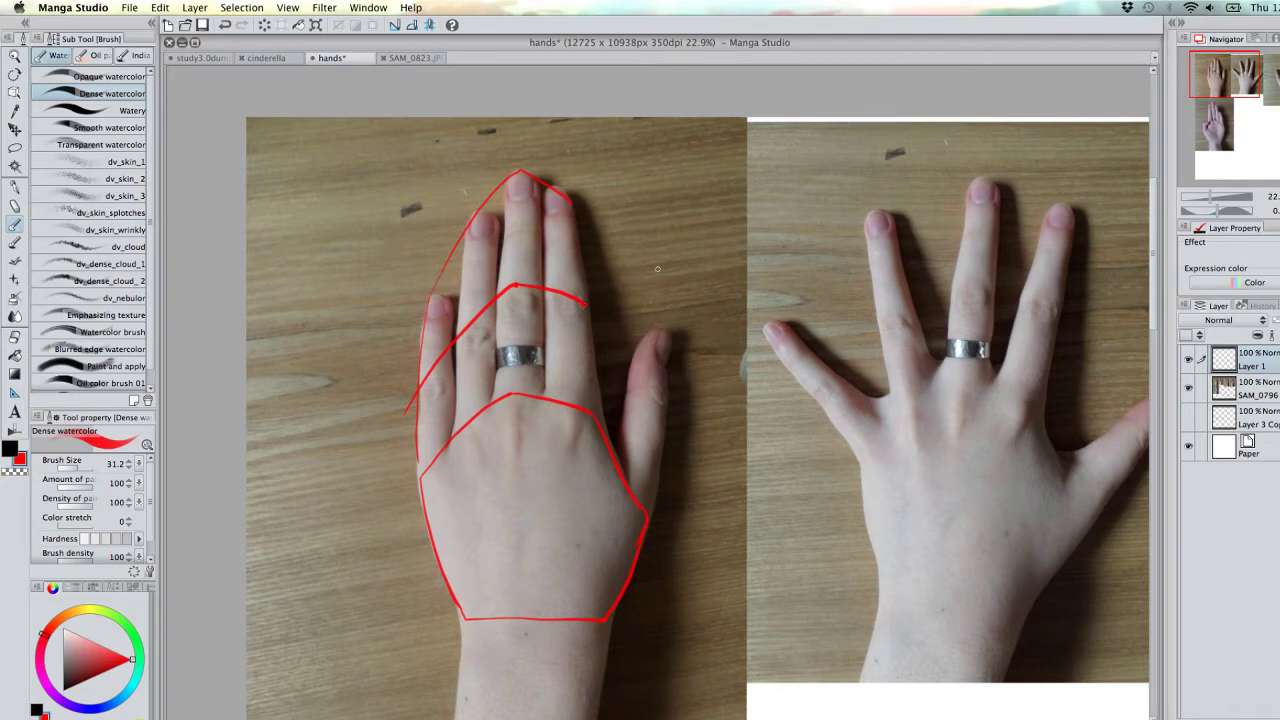
{"action": "key", "text": "super+z"}
{"action": "key", "text": "super+z"}
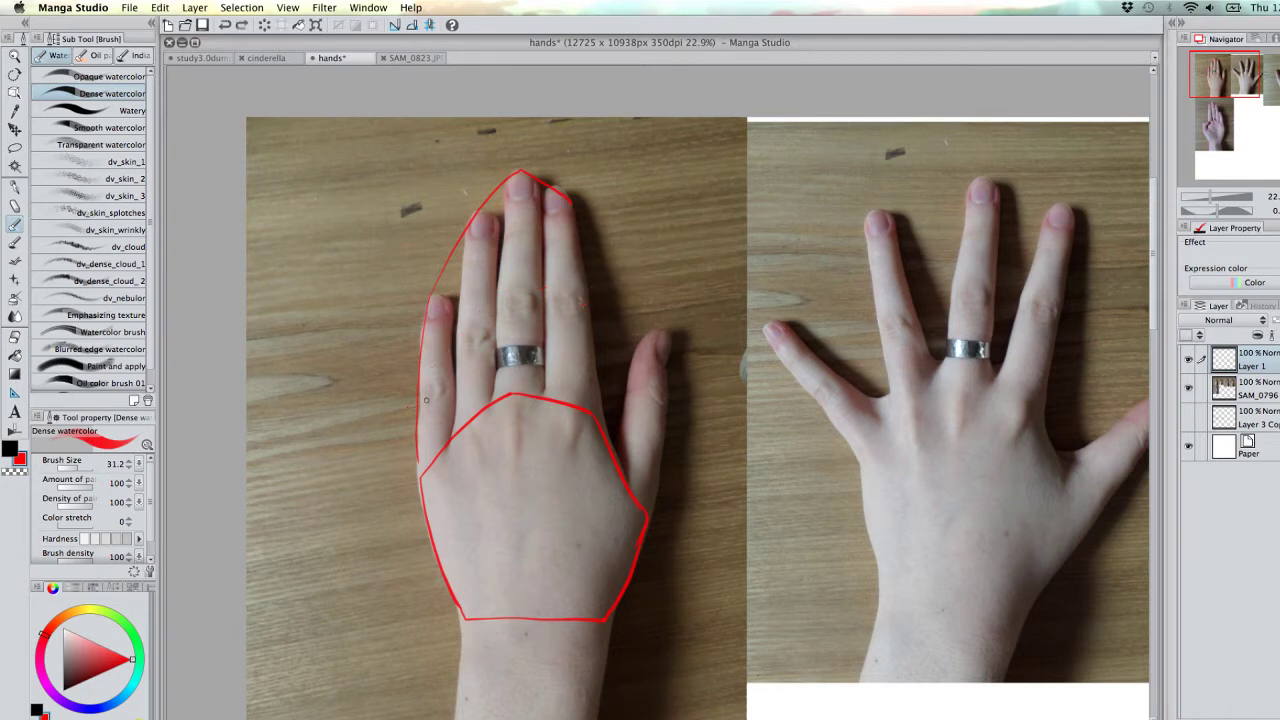
{"action": "mouse_move", "coordinate": [416, 404]}
{"action": "left_mouse_down"}
{"action": "mouse_move", "coordinate": [523, 301]}
{"action": "mouse_move", "coordinate": [578, 307]}
{"action": "left_mouse_up"}
{"action": "key", "text": "super+z"}
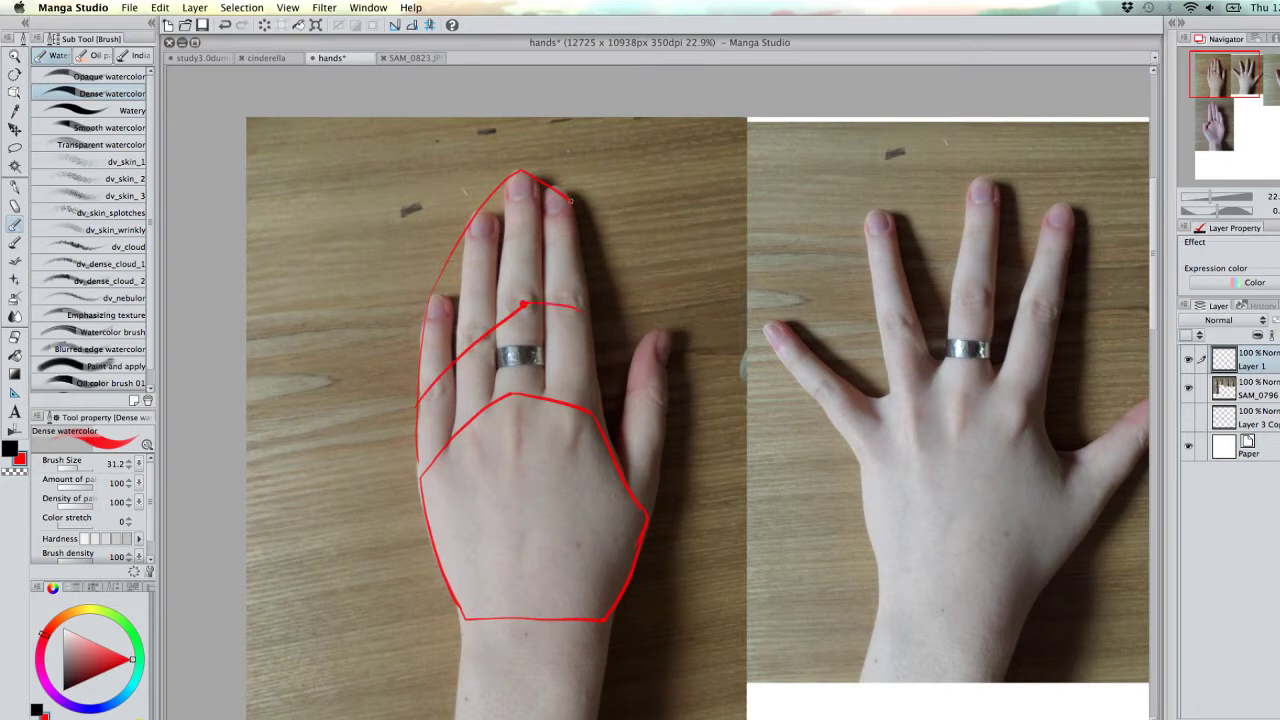
{"action": "left_click_drag", "start_coordinate": [572, 206], "coordinate": [599, 426]}
{"action": "scroll", "coordinate": [680, 430], "scroll_direction": "right", "scroll_amount": 1}
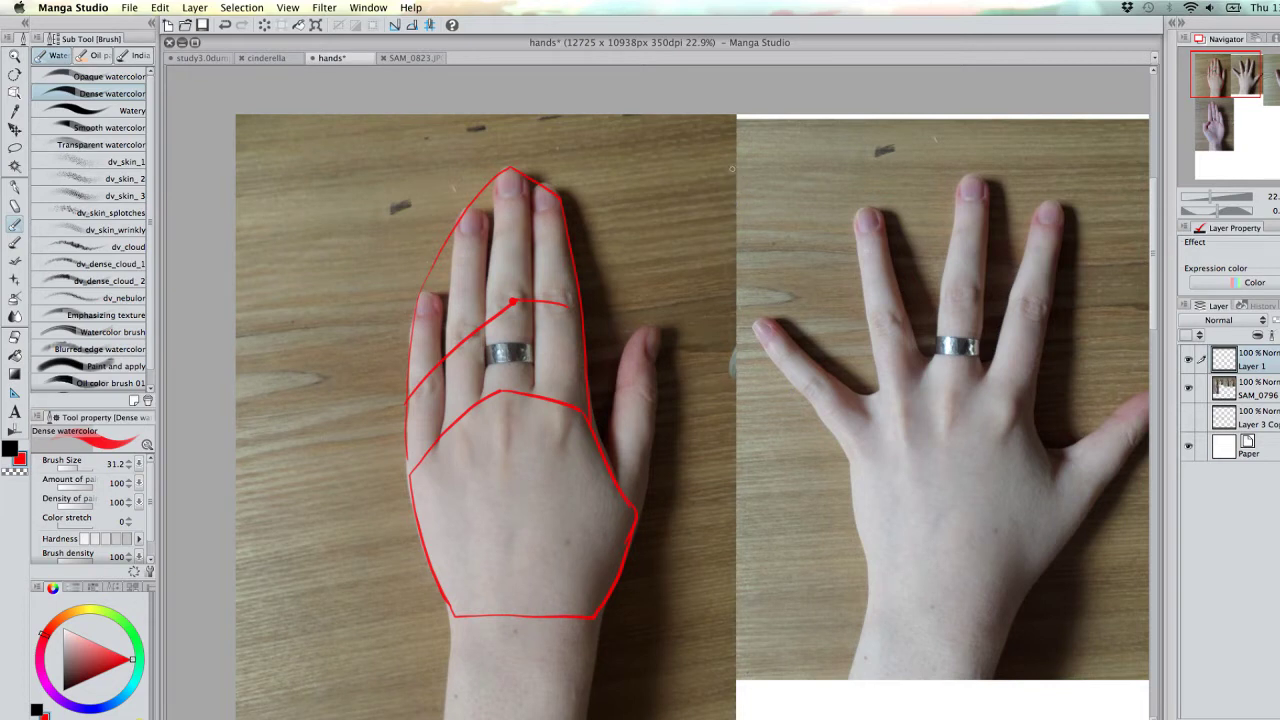
- Draw red guide lines at fingertip and wrist height, then sketch trial circles over the right hand
{"action": "left_click_drag", "start_coordinate": [709, 172], "coordinate": [830, 170]}
{"action": "left_click_drag", "start_coordinate": [710, 625], "coordinate": [849, 625]}
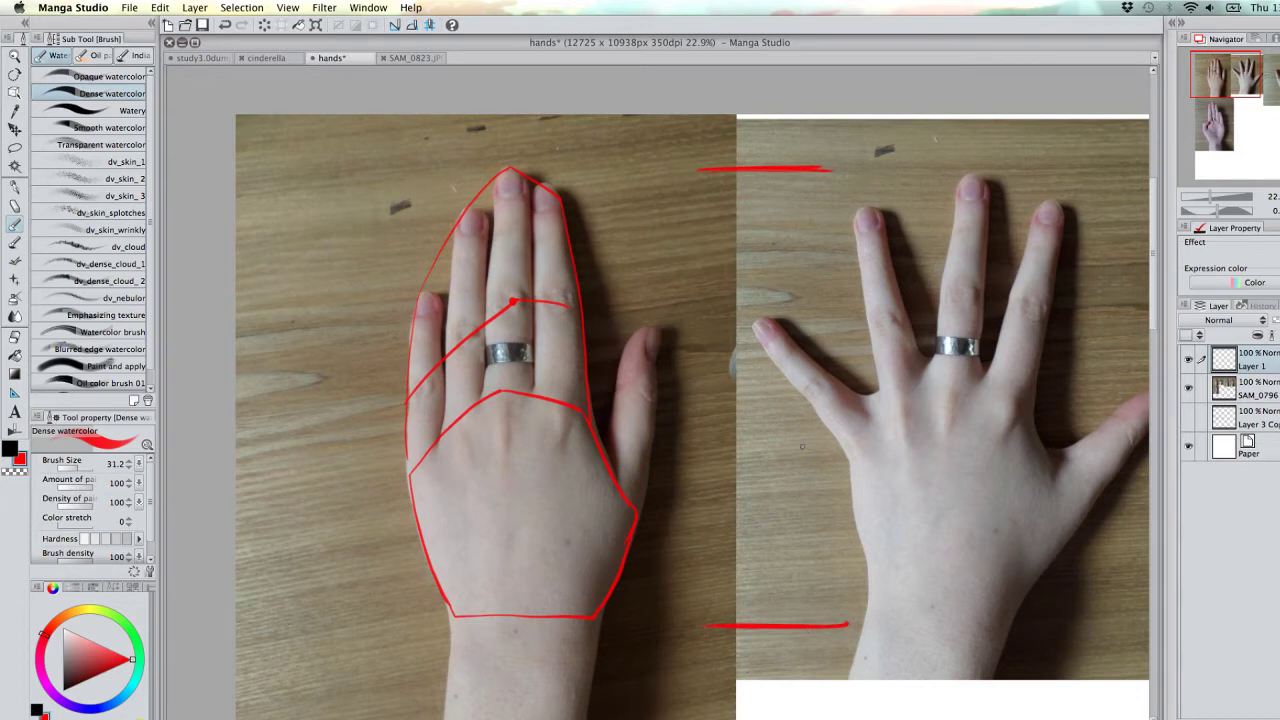
{"action": "mouse_move", "coordinate": [666, 217]}
{"action": "left_mouse_down"}
{"action": "mouse_move", "coordinate": [789, 462]}
{"action": "mouse_move", "coordinate": [896, 364]}
{"action": "mouse_move", "coordinate": [789, 179]}
{"action": "mouse_move", "coordinate": [725, 174]}
{"action": "mouse_move", "coordinate": [864, 214]}
{"action": "left_mouse_up"}
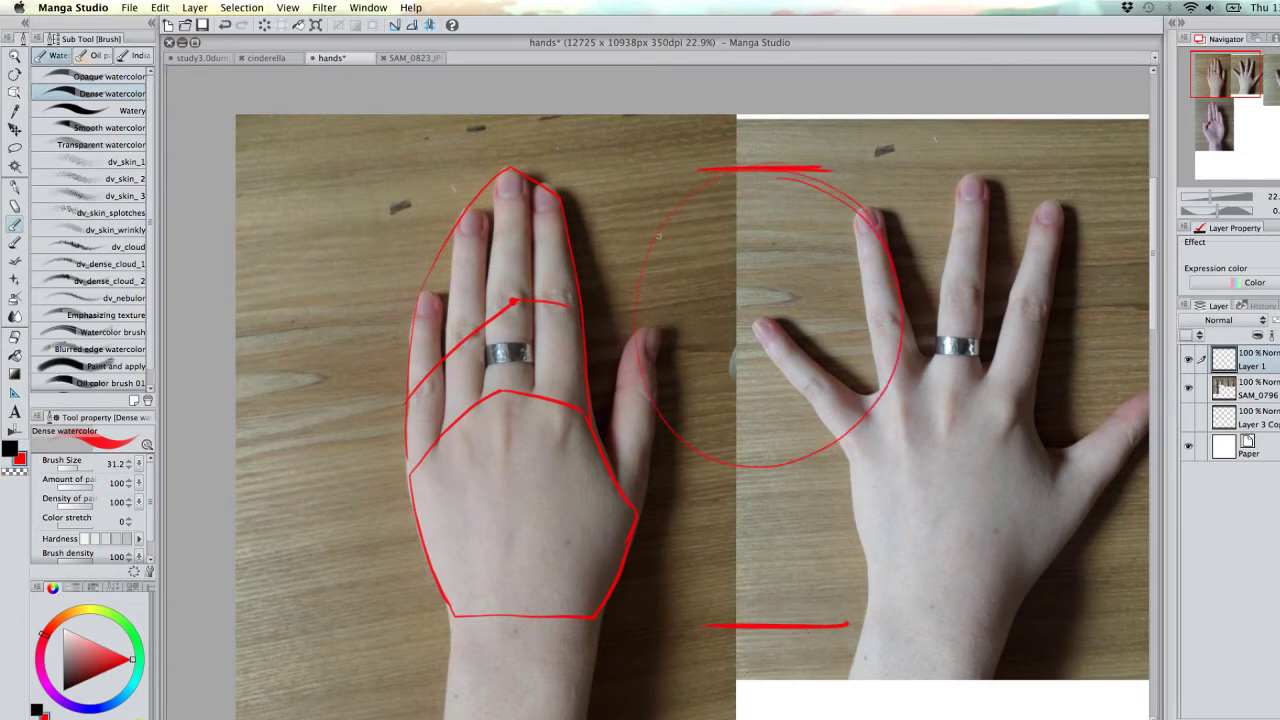
{"action": "mouse_move", "coordinate": [648, 462]}
{"action": "left_mouse_down"}
{"action": "mouse_move", "coordinate": [690, 565]}
{"action": "mouse_move", "coordinate": [760, 612]}
{"action": "mouse_move", "coordinate": [875, 505]}
{"action": "left_mouse_up"}
{"action": "mouse_move", "coordinate": [902, 300]}
{"action": "left_mouse_down"}
{"action": "mouse_move", "coordinate": [886, 512]}
{"action": "mouse_move", "coordinate": [778, 606]}
{"action": "left_mouse_up"}
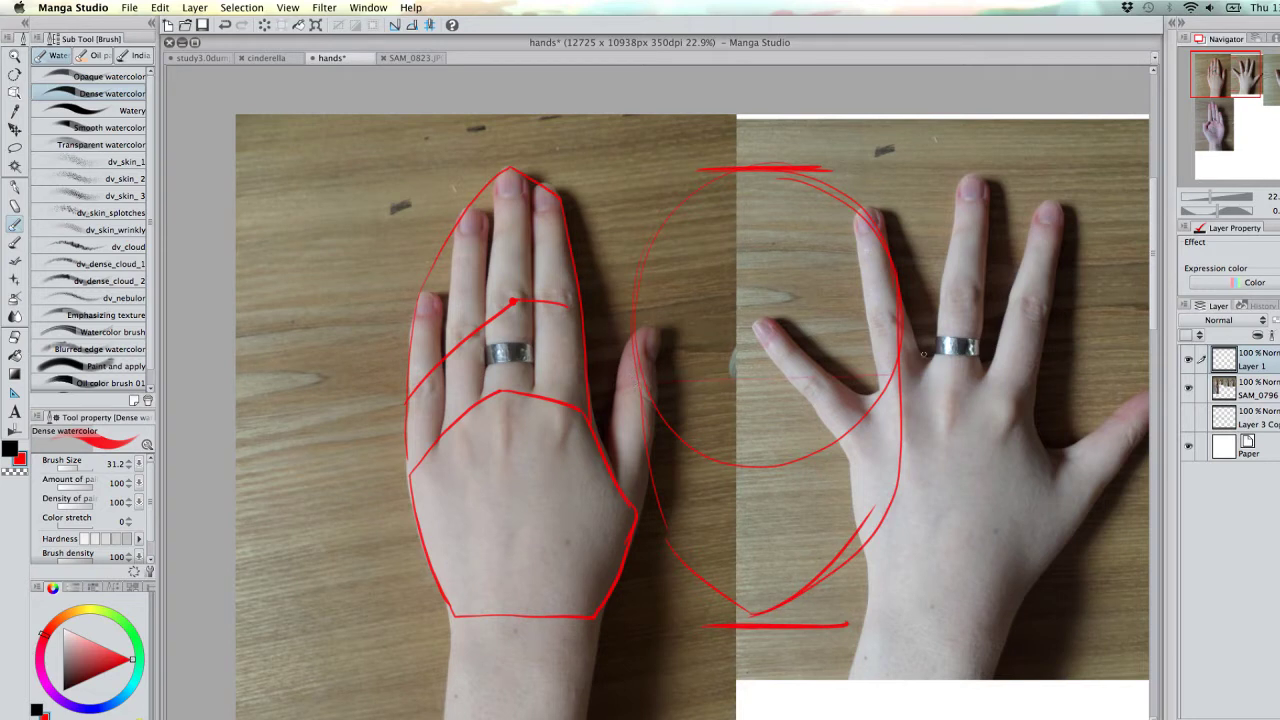
{"action": "mouse_move", "coordinate": [880, 380]}
{"action": "left_mouse_down"}
{"action": "mouse_move", "coordinate": [849, 370]}
{"action": "mouse_move", "coordinate": [877, 387]}
{"action": "mouse_move", "coordinate": [805, 409]}
{"action": "left_mouse_up"}
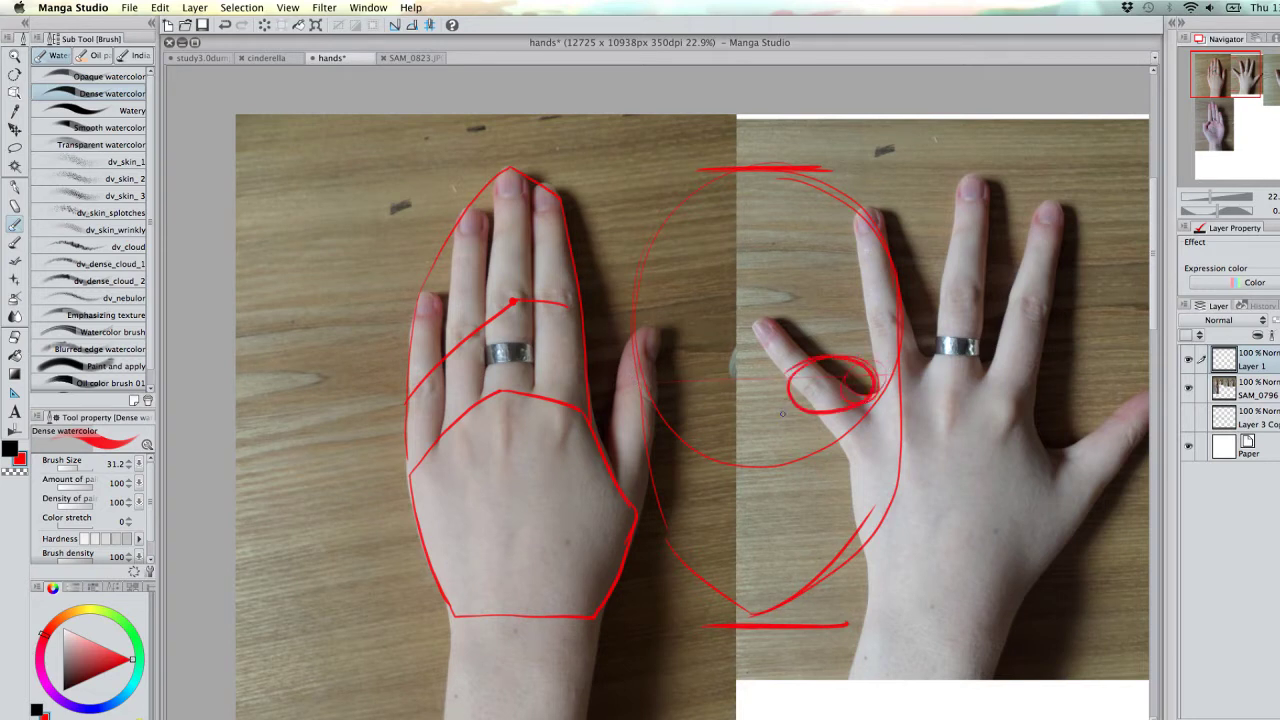
{"action": "mouse_move", "coordinate": [709, 369]}
{"action": "left_mouse_down"}
{"action": "mouse_move", "coordinate": [742, 398]}
{"action": "mouse_move", "coordinate": [662, 390]}
{"action": "mouse_move", "coordinate": [745, 414]}
{"action": "left_mouse_up"}
{"action": "left_click_drag", "start_coordinate": [741, 470], "coordinate": [782, 486]}
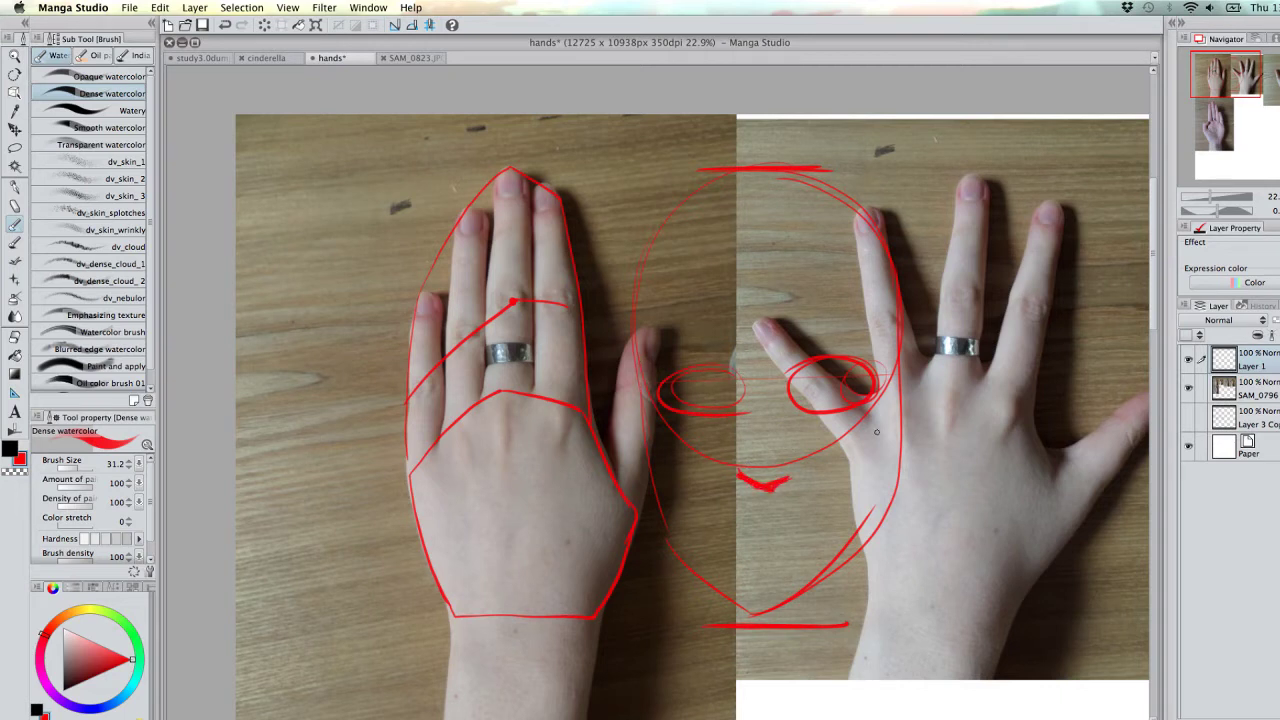
- Remove the circle, ellipse and loop sketches from the right hand, keeping the two guide lines
{"action": "key", "text": "super+z"}
{"action": "key", "text": "super+z"}
{"action": "key", "text": "super+z"}
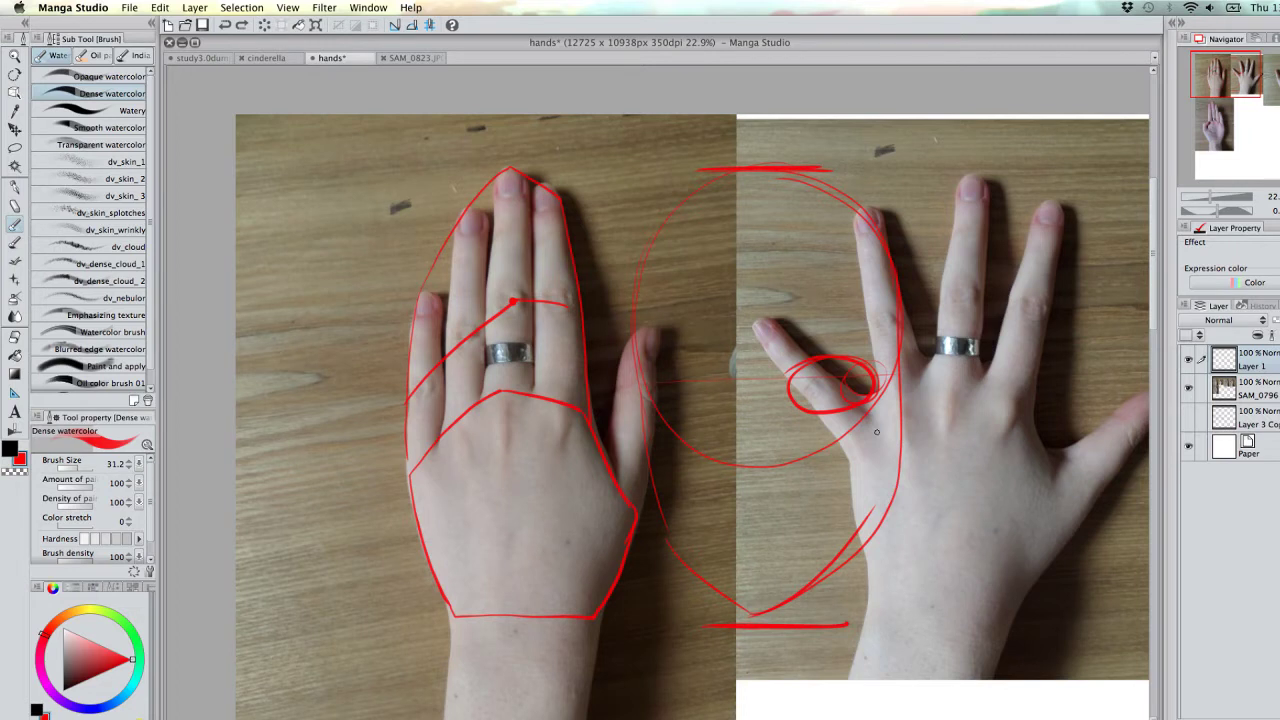
{"action": "key", "text": "super+z"}
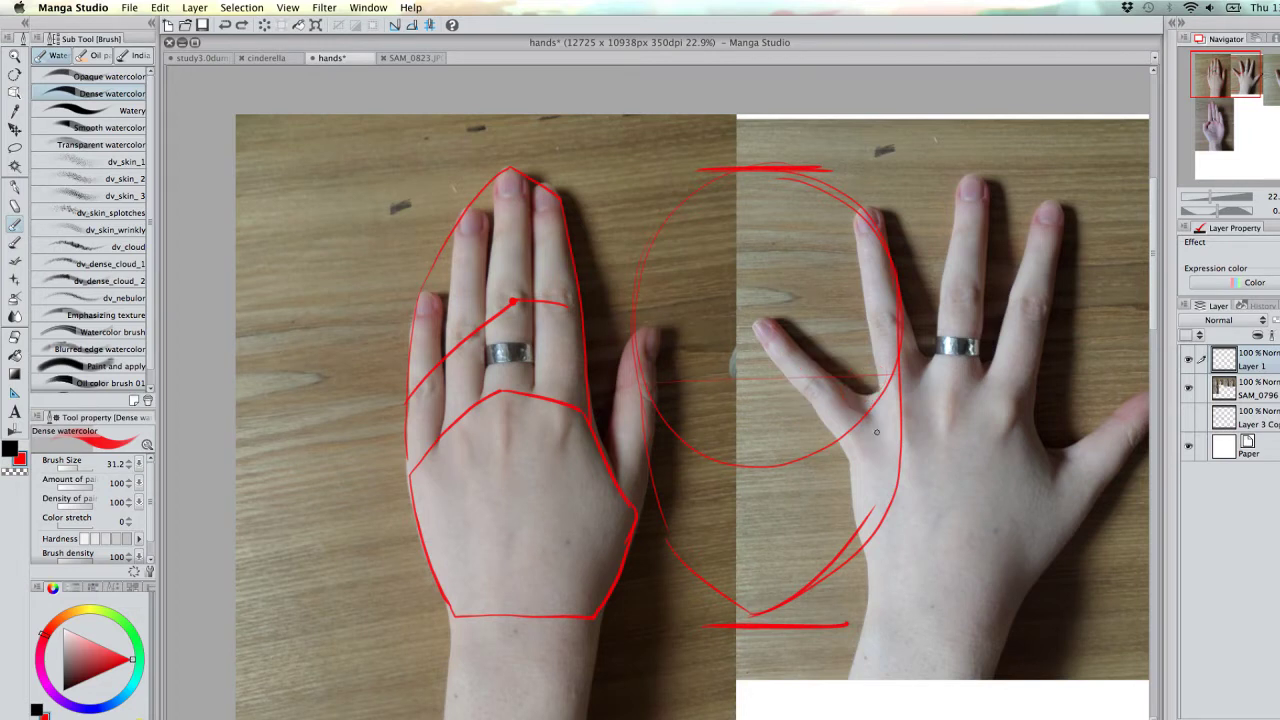
{"action": "key", "text": "super+z"}
{"action": "key", "text": "super+z"}
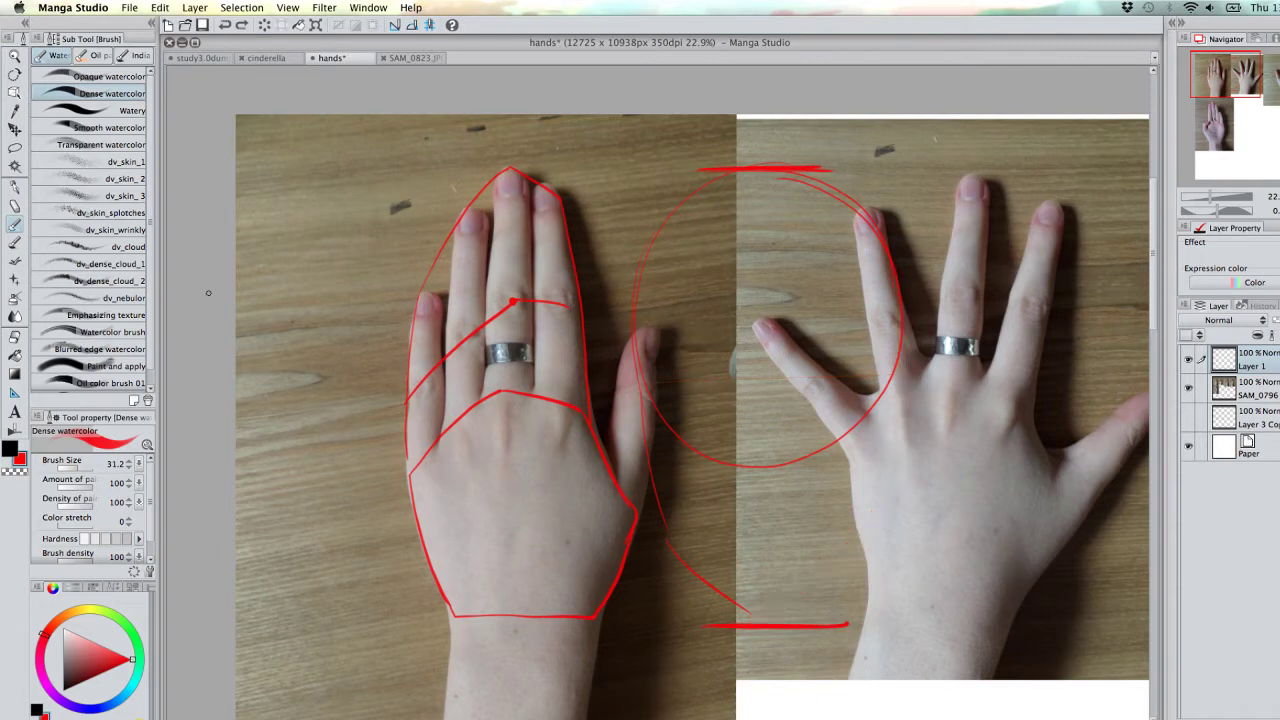
{"action": "key", "text": "super+z"}
{"action": "key", "text": "super+z"}
{"action": "key", "text": "super+z"}
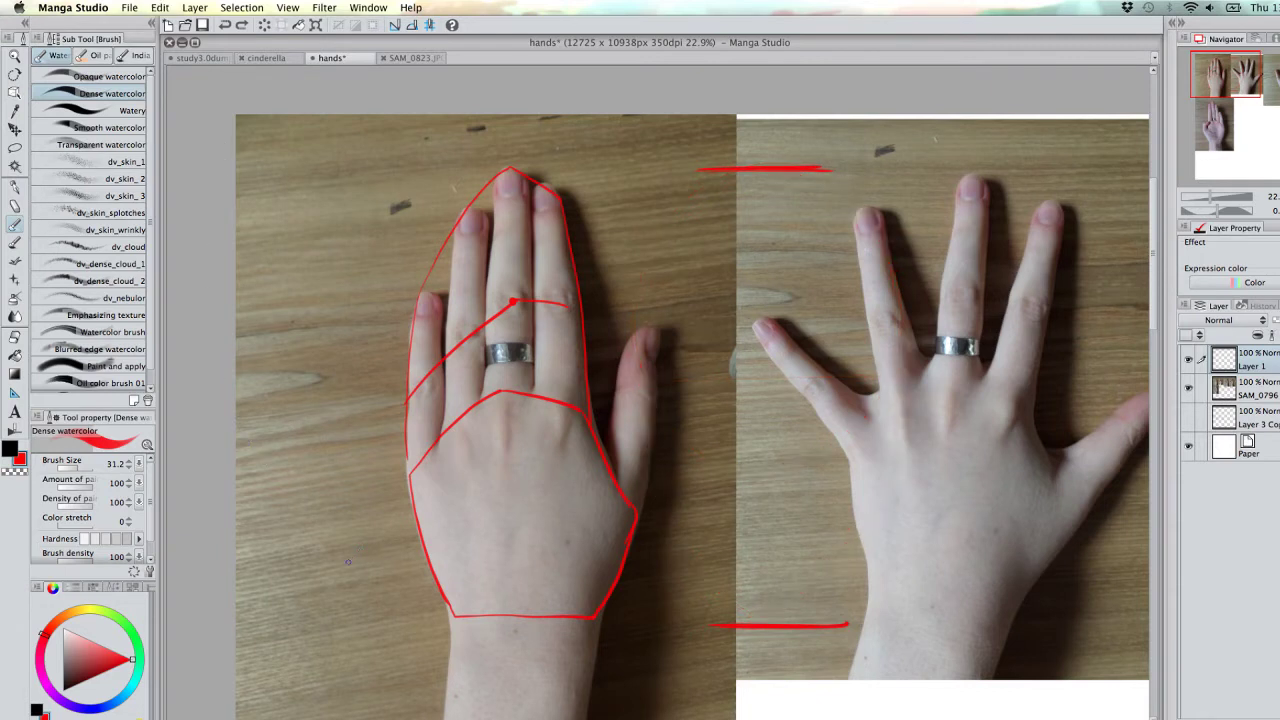
- Draw a red arrowed bracket beside the first hand from fingertip height to the wrist, split at the knuckles
{"action": "key", "text": "super+z"}
{"action": "key", "text": "super+z"}
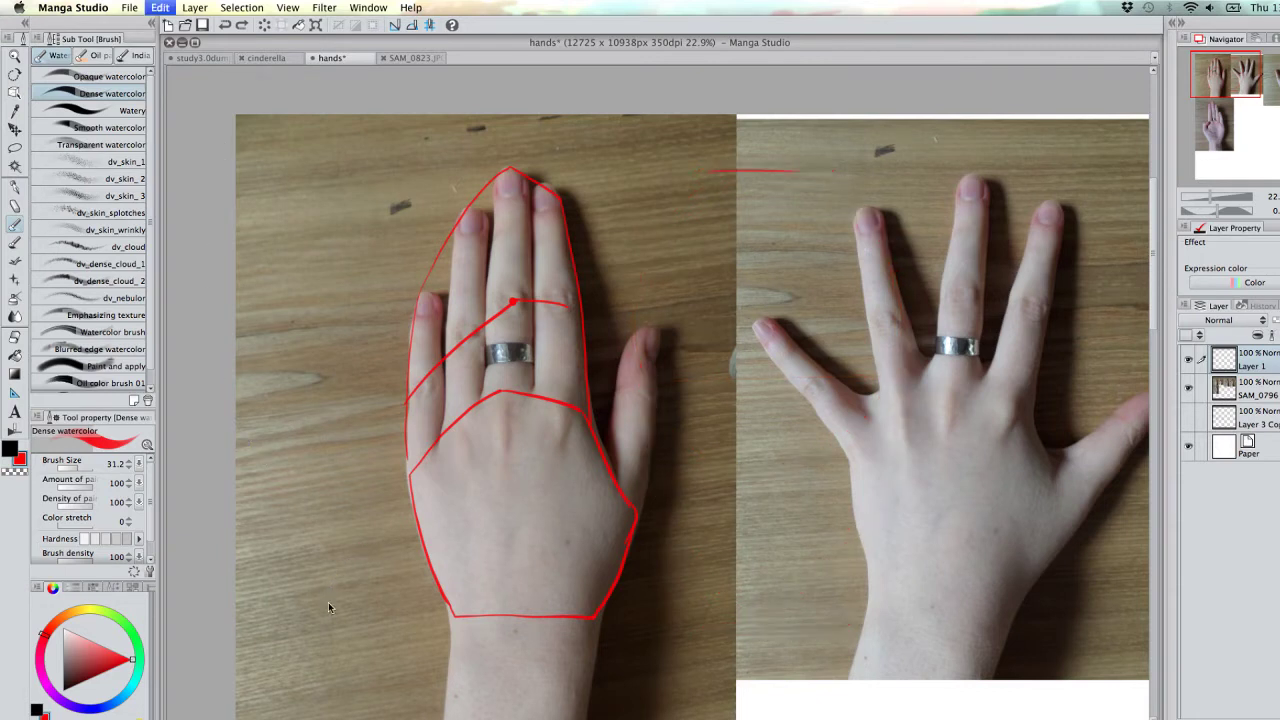
{"action": "key", "text": "super+z"}
{"action": "left_click_drag", "start_coordinate": [450, 395], "coordinate": [368, 400]}
{"action": "left_click", "coordinate": [356, 410]}
{"action": "mouse_move", "coordinate": [357, 412]}
{"action": "left_mouse_down"}
{"action": "mouse_move", "coordinate": [366, 604]}
{"action": "mouse_move", "coordinate": [363, 586]}
{"action": "left_mouse_up"}
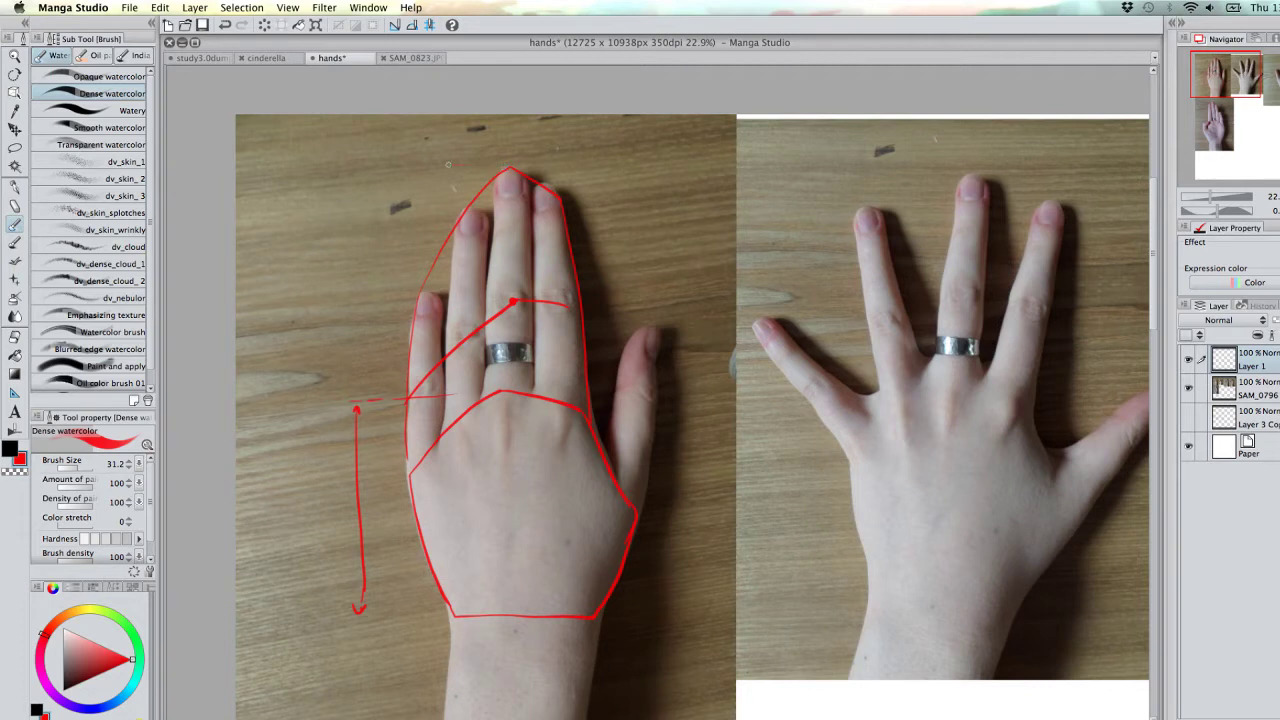
{"action": "mouse_move", "coordinate": [460, 165]}
{"action": "left_mouse_down"}
{"action": "mouse_move", "coordinate": [353, 166]}
{"action": "mouse_move", "coordinate": [363, 382]}
{"action": "left_mouse_up"}
{"action": "scroll", "coordinate": [551, 461], "scroll_direction": "right", "scroll_amount": 1}
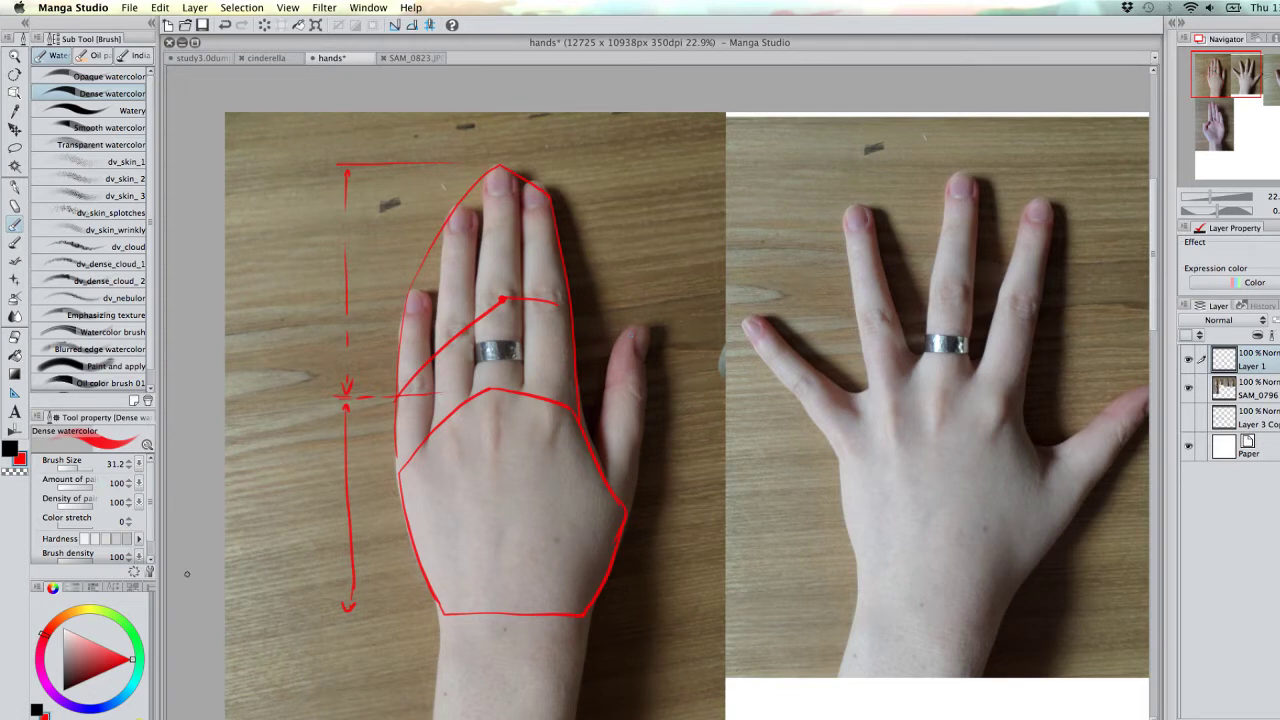
{"action": "left_click", "coordinate": [136, 680]}
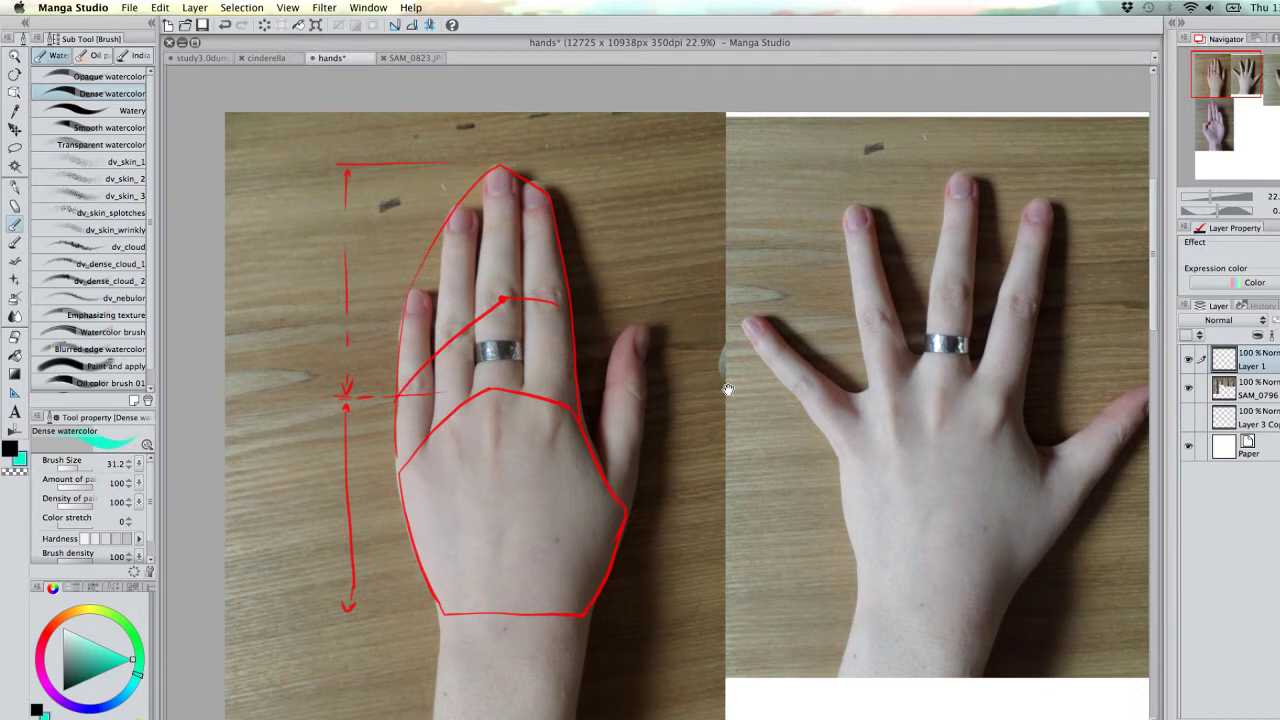
- Trace the first hand's thumb edges and base in cyan, with a short cyan line across its joint
{"action": "scroll", "coordinate": [690, 360], "scroll_direction": "left", "scroll_amount": 1}
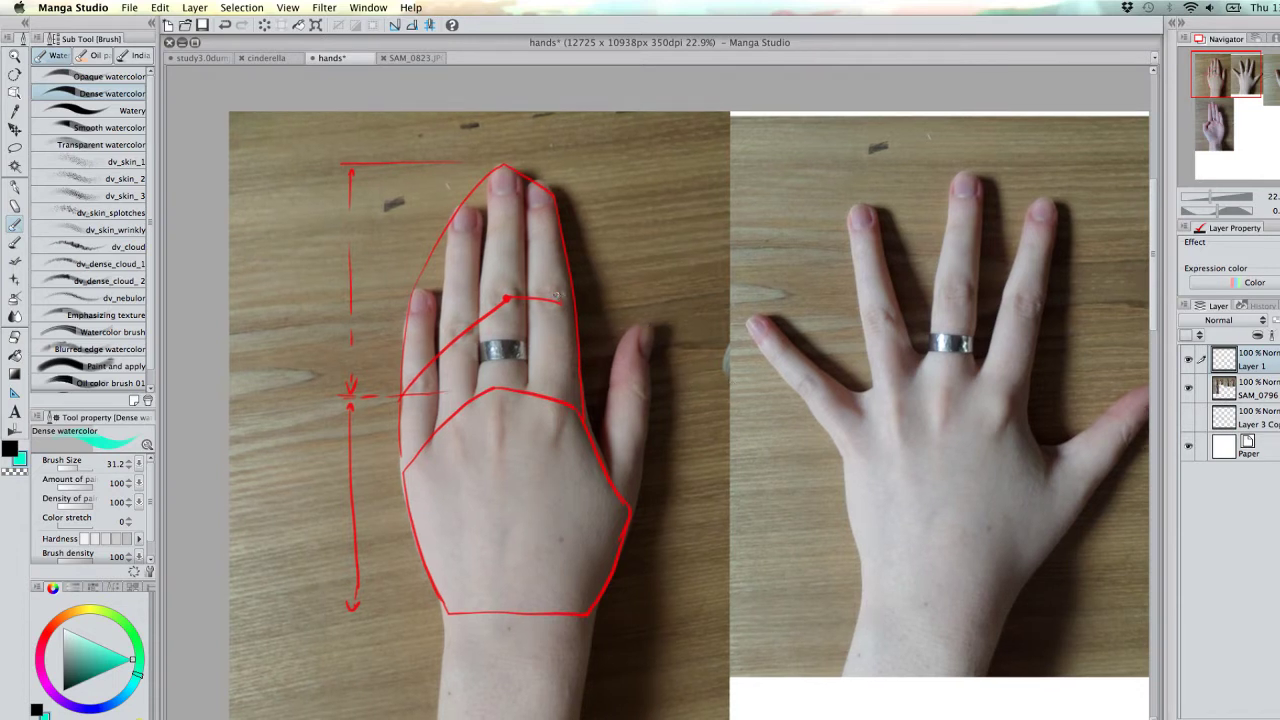
{"action": "left_click_drag", "start_coordinate": [563, 297], "coordinate": [664, 328]}
{"action": "left_click_drag", "start_coordinate": [585, 422], "coordinate": [592, 598]}
{"action": "mouse_move", "coordinate": [597, 438]}
{"action": "left_mouse_down"}
{"action": "mouse_move", "coordinate": [635, 508]}
{"action": "mouse_move", "coordinate": [591, 606]}
{"action": "left_mouse_up"}
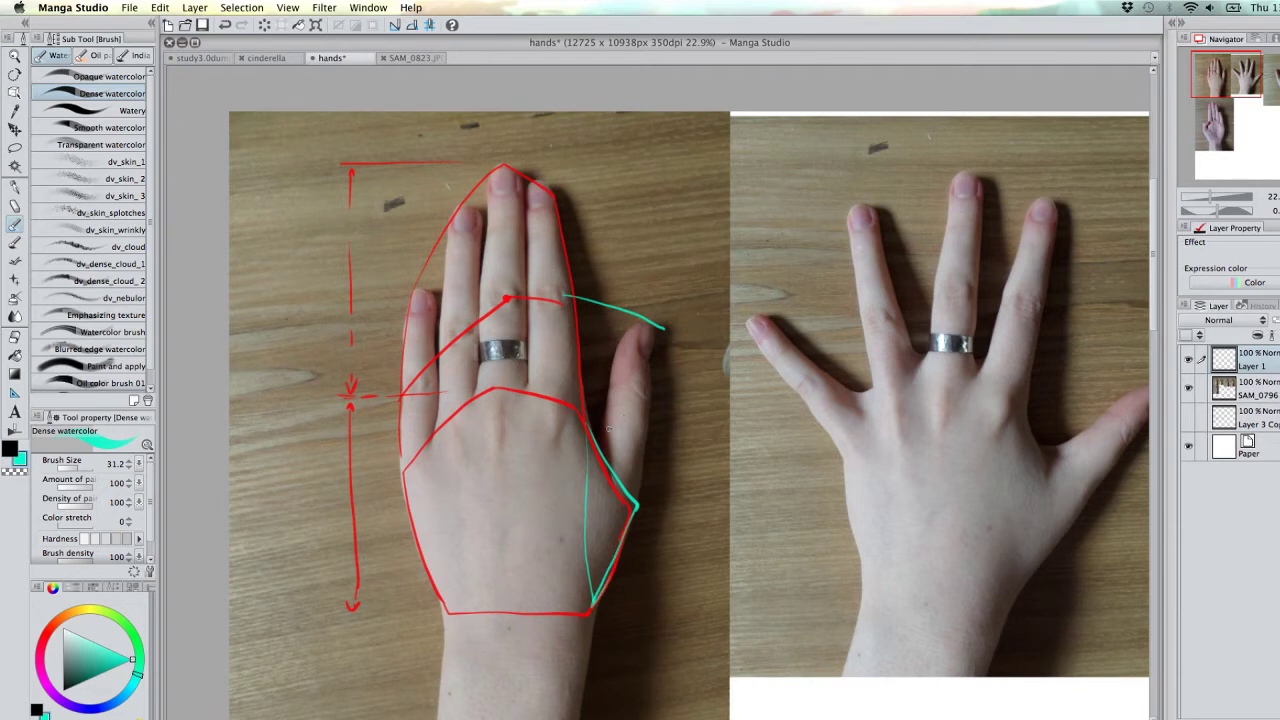
{"action": "mouse_move", "coordinate": [606, 390]}
{"action": "left_mouse_down"}
{"action": "mouse_move", "coordinate": [606, 446]}
{"action": "mouse_move", "coordinate": [636, 384]}
{"action": "mouse_move", "coordinate": [654, 388]}
{"action": "mouse_move", "coordinate": [640, 503]}
{"action": "left_mouse_up"}
{"action": "mouse_move", "coordinate": [608, 386]}
{"action": "left_mouse_down"}
{"action": "mouse_move", "coordinate": [616, 352]}
{"action": "mouse_move", "coordinate": [645, 323]}
{"action": "mouse_move", "coordinate": [652, 386]}
{"action": "left_mouse_up"}
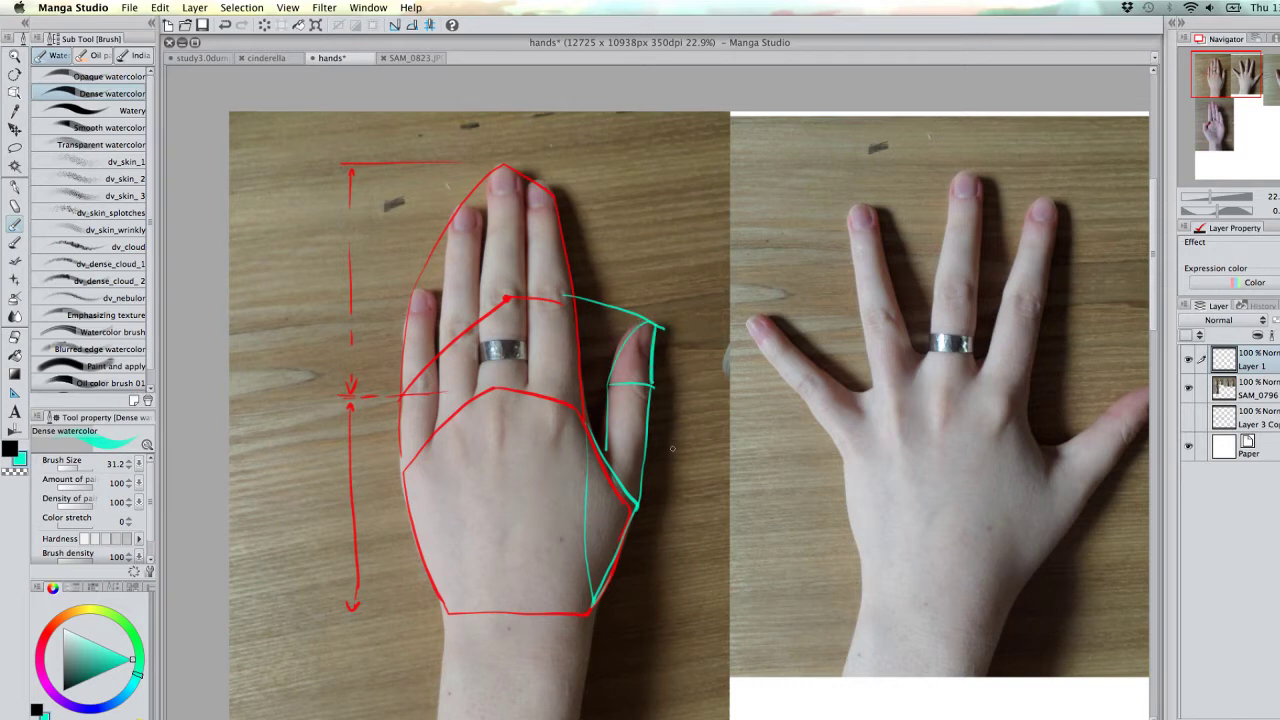
{"action": "mouse_move", "coordinate": [640, 326]}
{"action": "left_mouse_down"}
{"action": "mouse_move", "coordinate": [607, 376]}
{"action": "mouse_move", "coordinate": [603, 450]}
{"action": "left_mouse_up"}
{"action": "scroll", "coordinate": [703, 429], "scroll_direction": "left", "scroll_amount": 1}
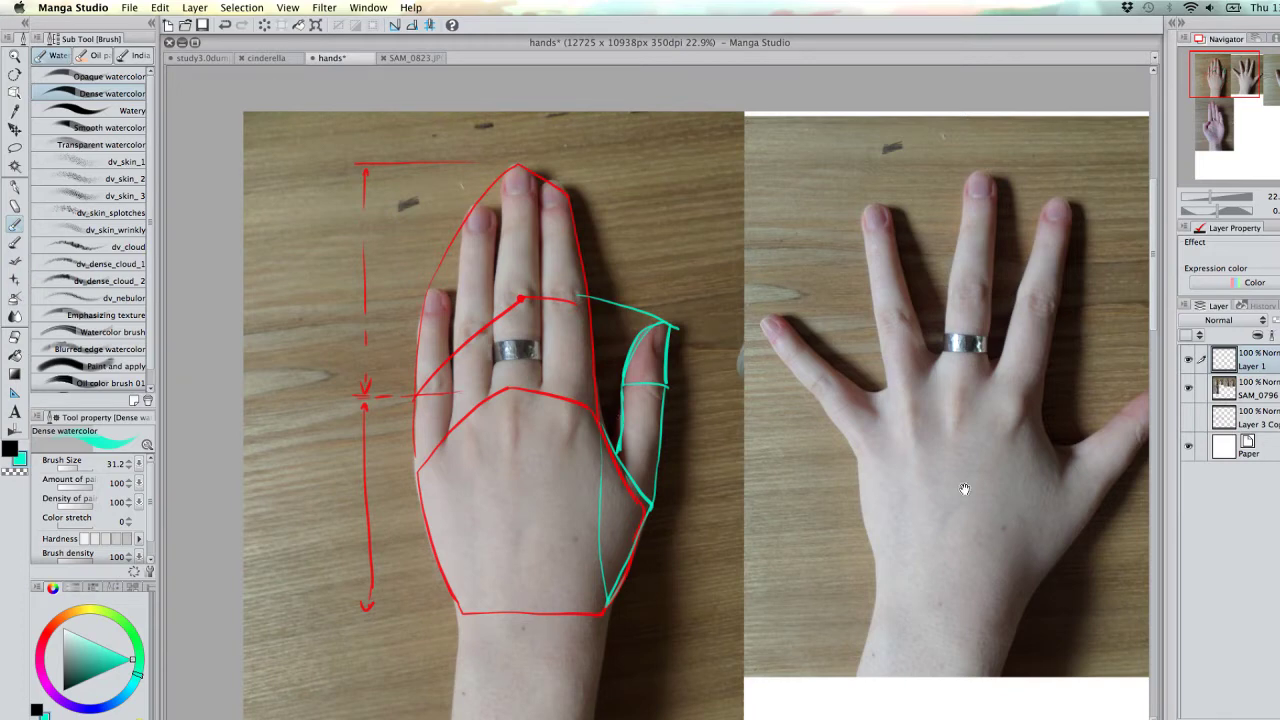
{"action": "left_click_drag", "start_coordinate": [966, 491], "coordinate": [764, 463]}
- Bring the spread-fingers photo into view and draw a pure red knuckle line across it
{"action": "mouse_move", "coordinate": [882, 482]}
{"action": "left_mouse_down"}
{"action": "mouse_move", "coordinate": [829, 486]}
{"action": "mouse_move", "coordinate": [1063, 491]}
{"action": "left_mouse_up"}
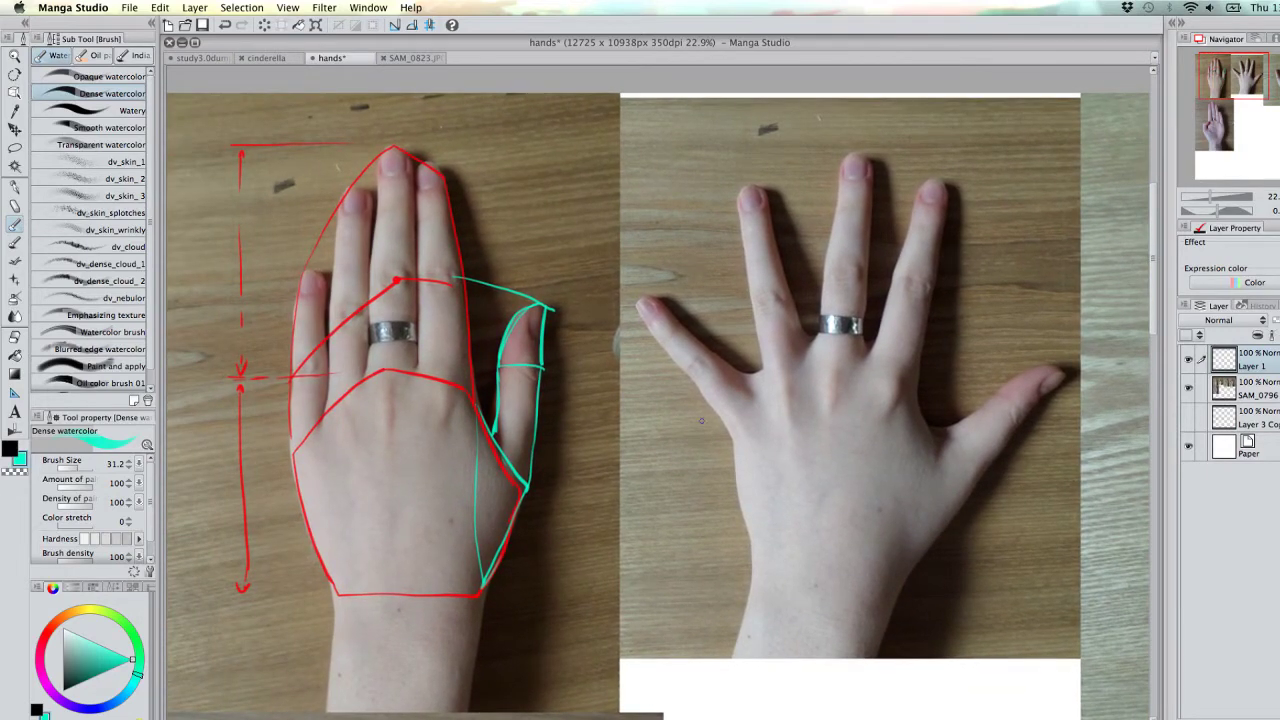
{"action": "left_click_drag", "start_coordinate": [951, 470], "coordinate": [834, 509]}
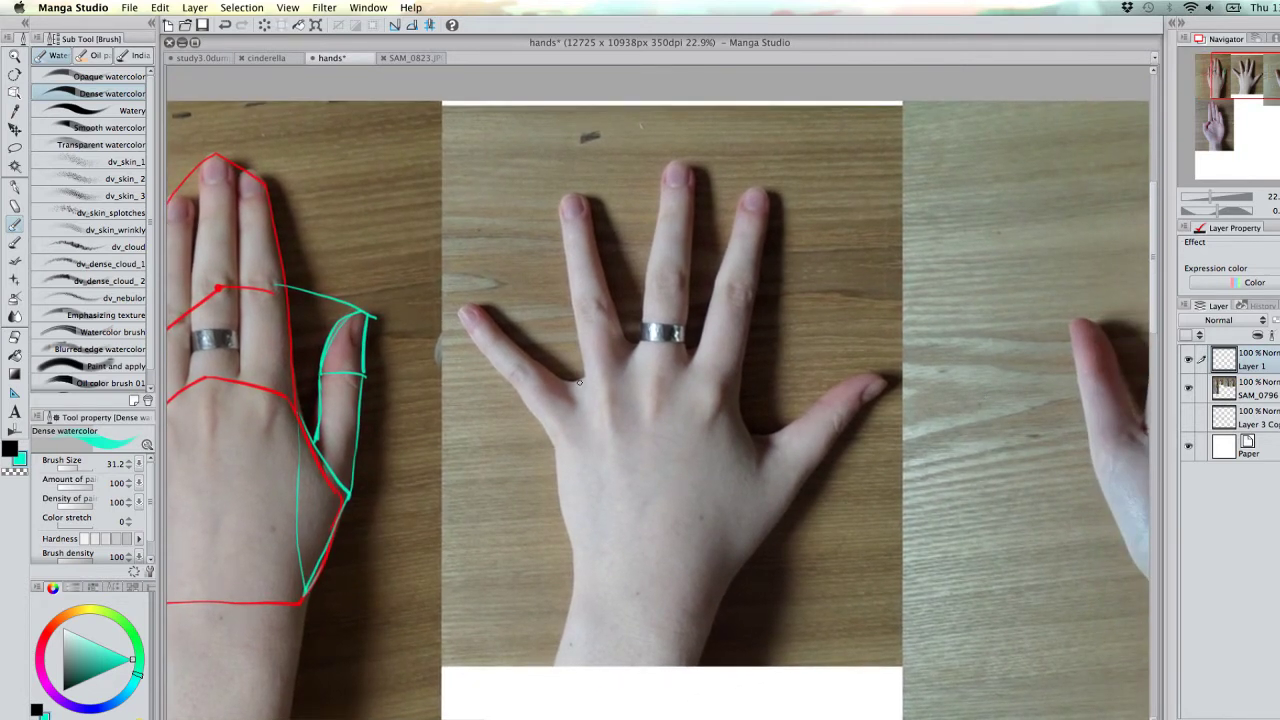
{"action": "left_click", "coordinate": [52, 624]}
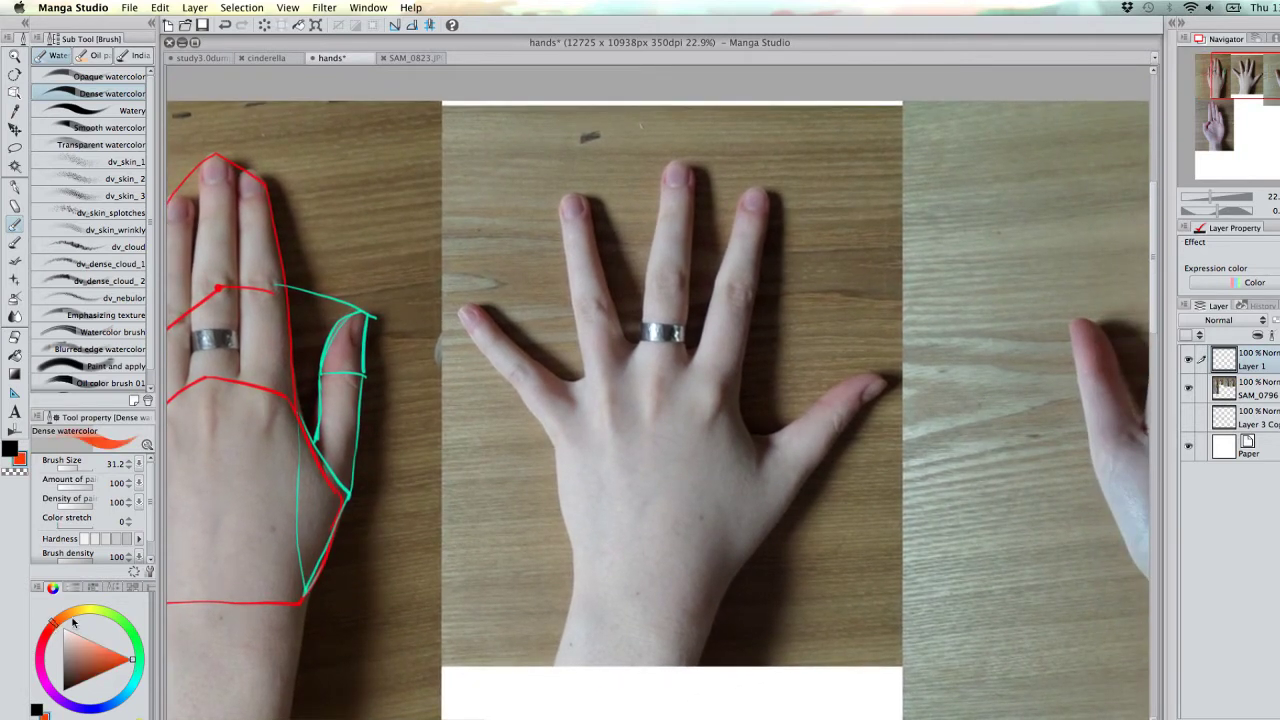
{"action": "left_click", "coordinate": [43, 633]}
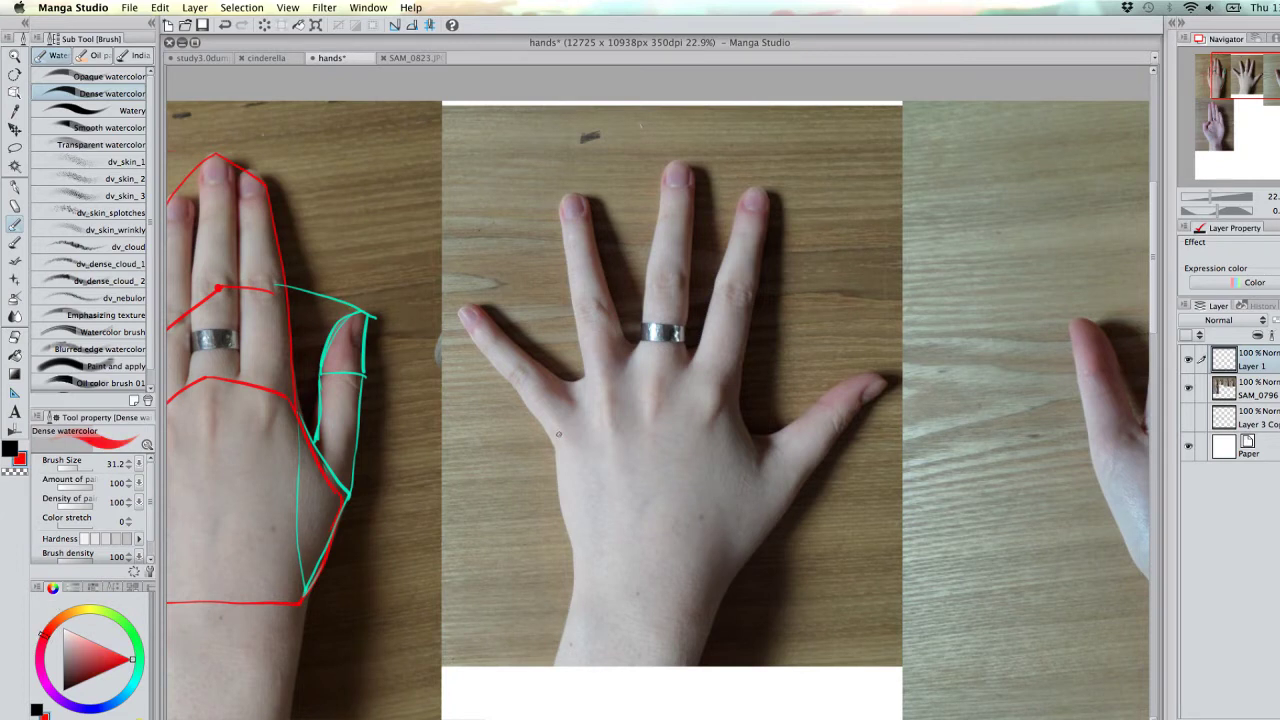
{"action": "left_click_drag", "start_coordinate": [558, 434], "coordinate": [650, 368]}
{"action": "left_click_drag", "start_coordinate": [653, 367], "coordinate": [732, 390]}
- Outline the hand's side down to the wrist and hatch a red wrist band
{"action": "mouse_move", "coordinate": [557, 438]}
{"action": "left_mouse_down"}
{"action": "mouse_move", "coordinate": [578, 572]}
{"action": "mouse_move", "coordinate": [716, 599]}
{"action": "left_mouse_up"}
{"action": "scroll", "coordinate": [745, 578], "scroll_direction": "down", "scroll_amount": 1}
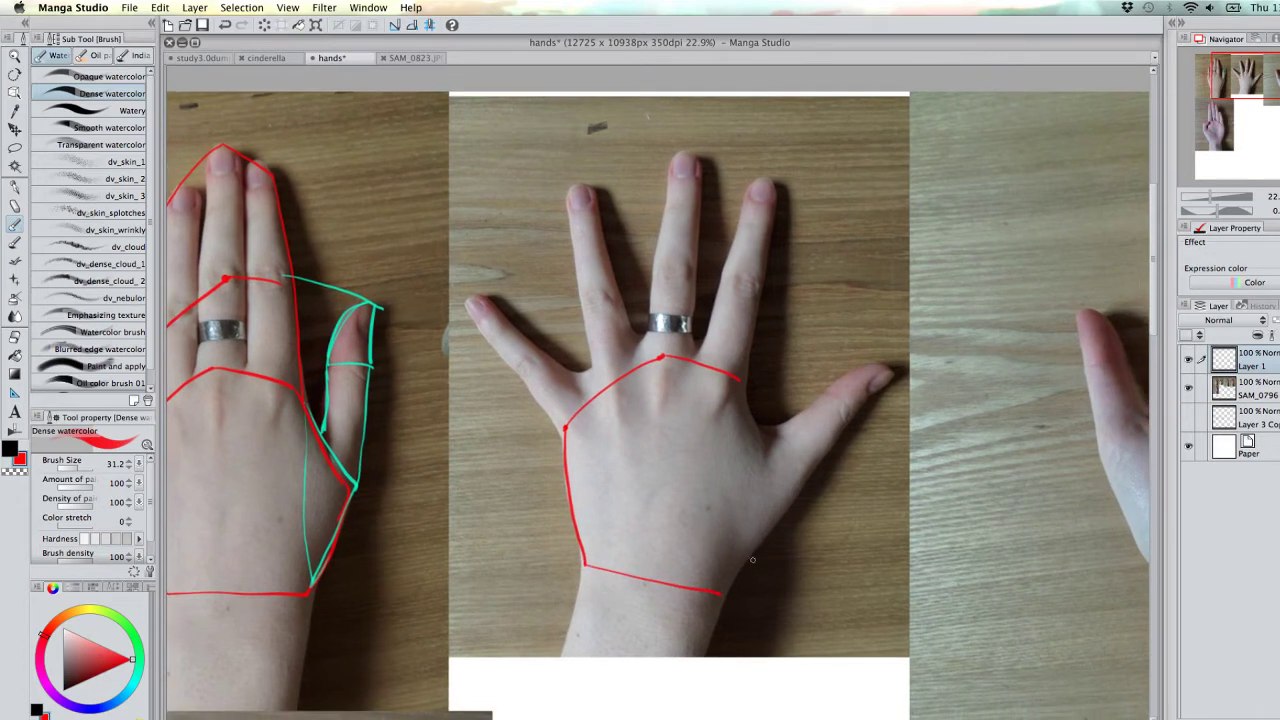
{"action": "mouse_move", "coordinate": [565, 645]}
{"action": "left_mouse_down"}
{"action": "mouse_move", "coordinate": [589, 590]}
{"action": "mouse_move", "coordinate": [706, 622]}
{"action": "left_mouse_up"}
{"action": "mouse_move", "coordinate": [592, 567]}
{"action": "left_mouse_down"}
{"action": "mouse_move", "coordinate": [582, 592]}
{"action": "mouse_move", "coordinate": [628, 604]}
{"action": "left_mouse_up"}
{"action": "left_click_drag", "start_coordinate": [652, 580], "coordinate": [644, 606]}
{"action": "mouse_move", "coordinate": [670, 586]}
{"action": "left_mouse_down"}
{"action": "mouse_move", "coordinate": [658, 604]}
{"action": "mouse_move", "coordinate": [670, 607]}
{"action": "left_mouse_up"}
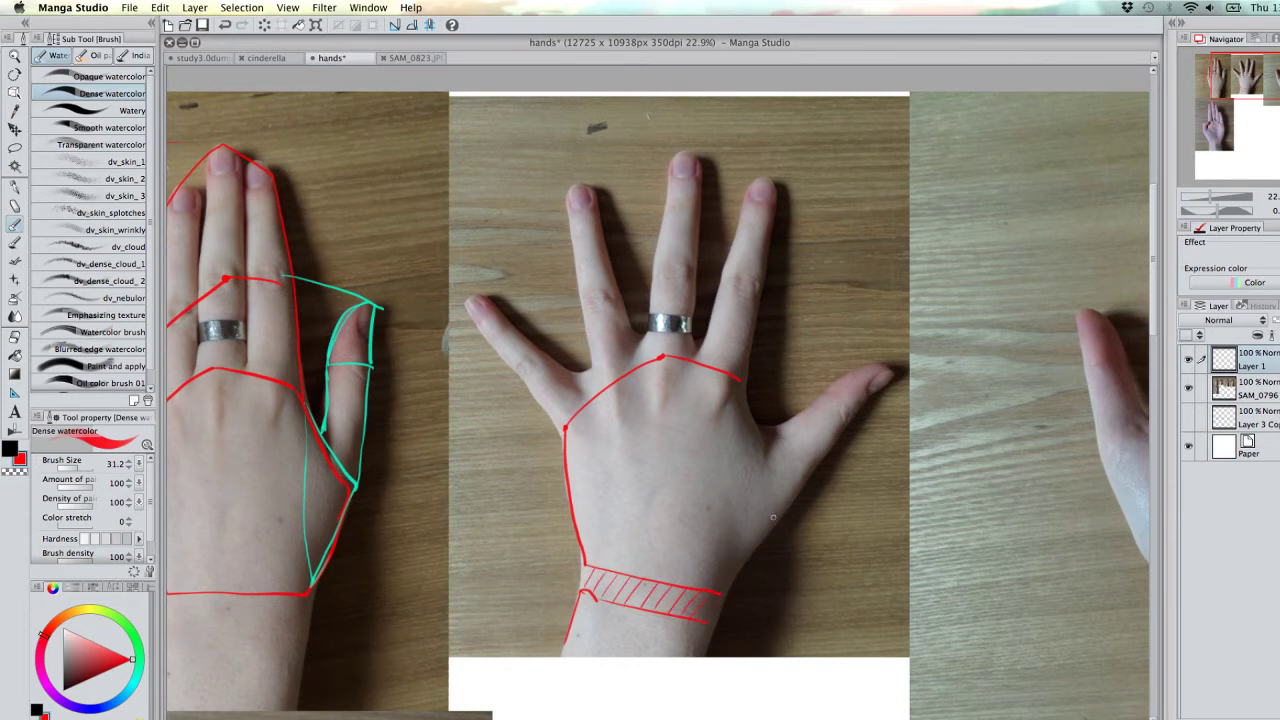
- Run the red outline down the thumb side to the wrist band and along the outer finger's edge
{"action": "left_click_drag", "start_coordinate": [740, 380], "coordinate": [760, 438]}
{"action": "left_click_drag", "start_coordinate": [759, 438], "coordinate": [794, 474]}
{"action": "left_click_drag", "start_coordinate": [787, 510], "coordinate": [724, 590]}
{"action": "scroll", "coordinate": [656, 422], "scroll_direction": "left", "scroll_amount": 3}
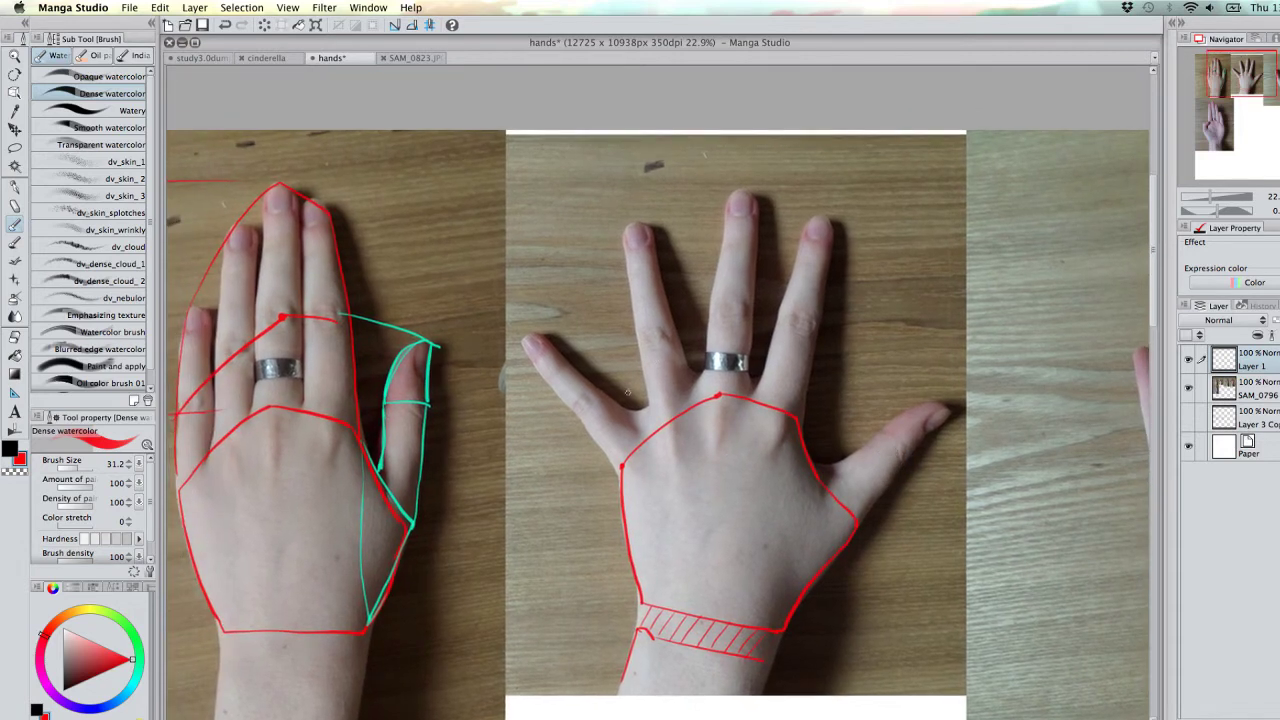
{"action": "left_click_drag", "start_coordinate": [521, 344], "coordinate": [612, 459]}
- Draw a centre line from the wrist up the middle finger
{"action": "left_click_drag", "start_coordinate": [718, 398], "coordinate": [711, 603]}
{"action": "mouse_move", "coordinate": [720, 398]}
{"action": "left_mouse_down"}
{"action": "mouse_move", "coordinate": [740, 173]}
{"action": "mouse_move", "coordinate": [712, 597]}
{"action": "left_mouse_up"}
{"action": "key", "text": "p"}
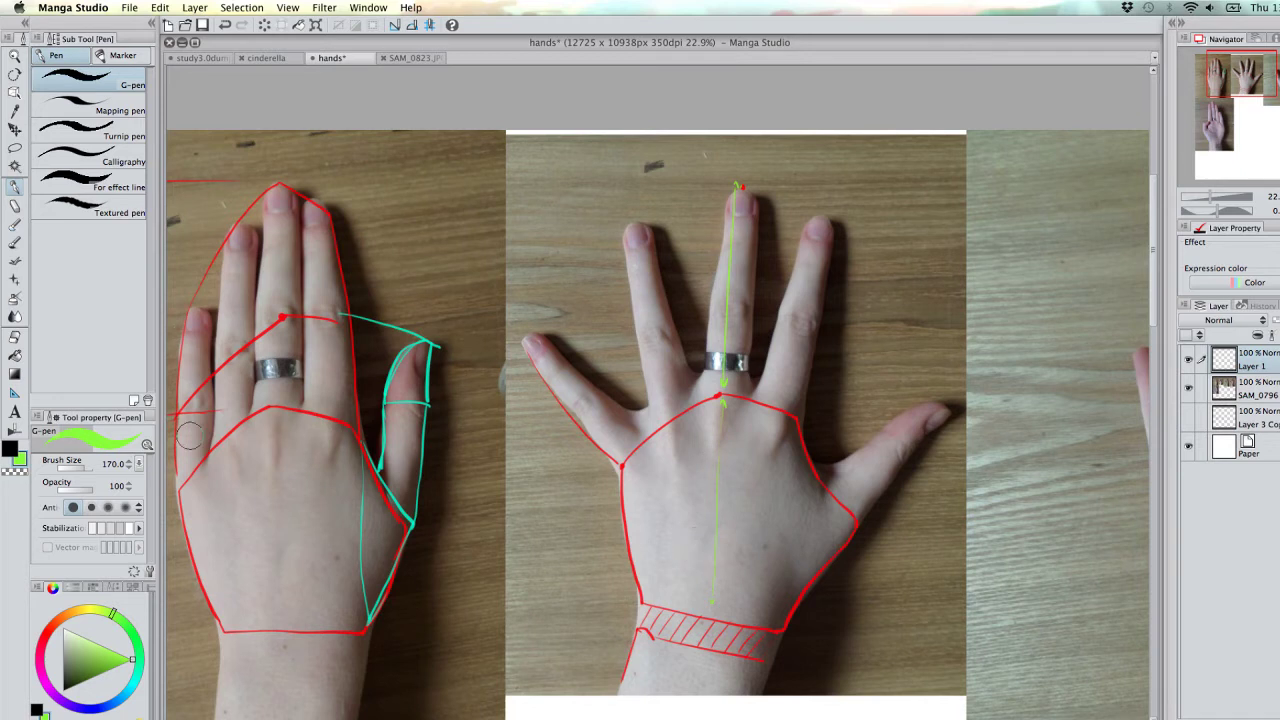
- With red and the Dense watercolor brush, draw a thin fan arc linking the spread fingertips
{"action": "left_click", "coordinate": [624, 462], "text": "alt"}
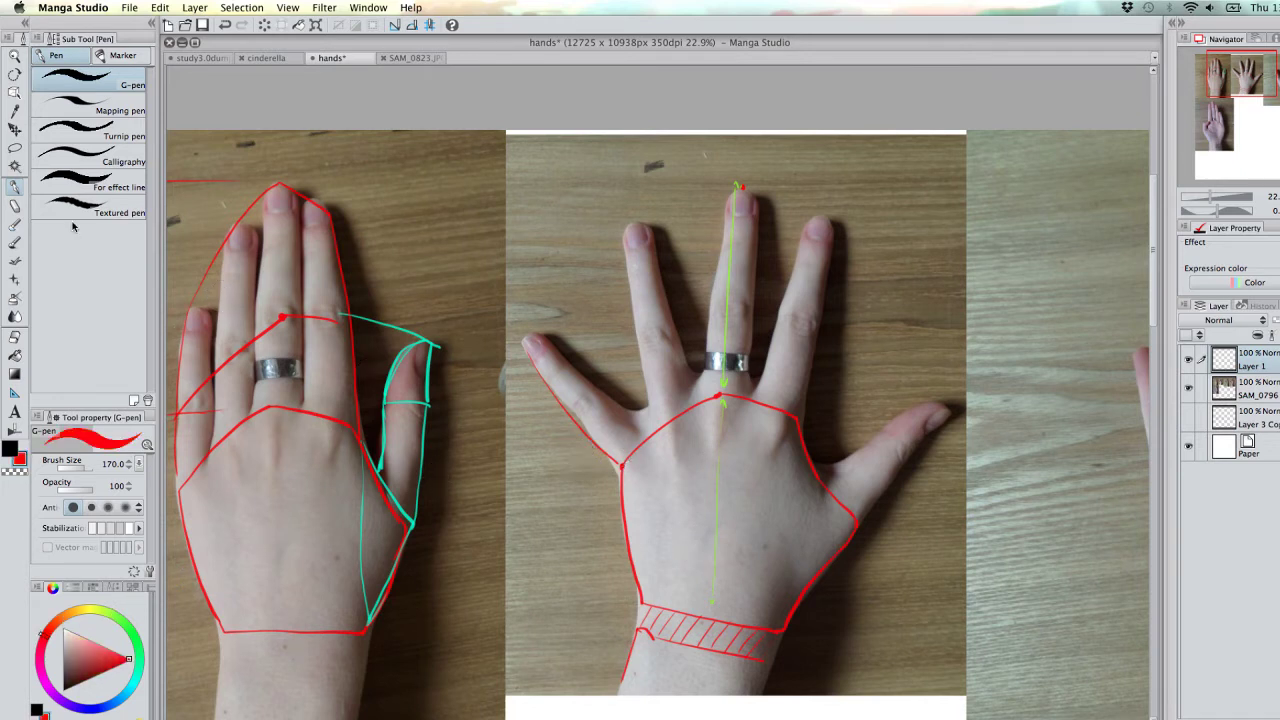
{"action": "left_click", "coordinate": [16, 226]}
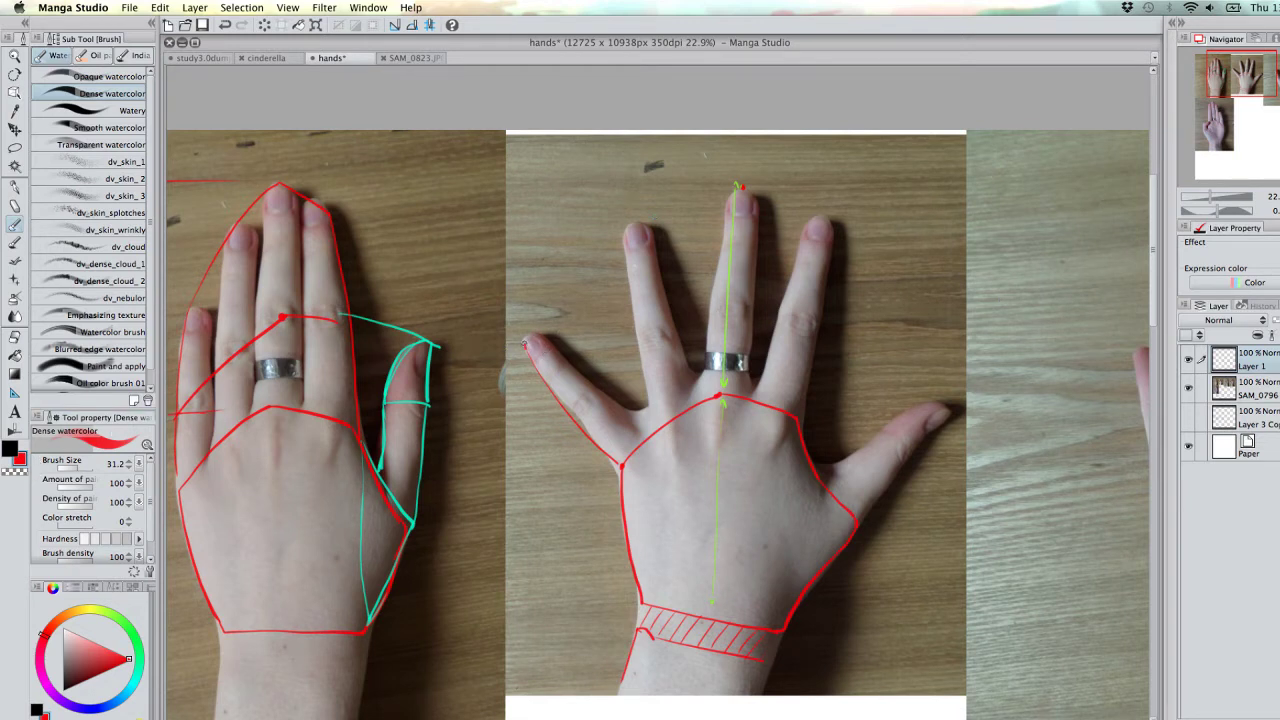
{"action": "mouse_move", "coordinate": [524, 343]}
{"action": "left_mouse_down"}
{"action": "mouse_move", "coordinate": [620, 238]}
{"action": "mouse_move", "coordinate": [734, 188]}
{"action": "left_mouse_up"}
{"action": "key", "text": "super+z"}
{"action": "mouse_move", "coordinate": [522, 342]}
{"action": "left_mouse_down"}
{"action": "mouse_move", "coordinate": [629, 229]}
{"action": "mouse_move", "coordinate": [733, 187]}
{"action": "left_mouse_up"}
{"action": "mouse_move", "coordinate": [774, 196]}
{"action": "left_mouse_down"}
{"action": "mouse_move", "coordinate": [828, 221]}
{"action": "mouse_move", "coordinate": [800, 415]}
{"action": "left_mouse_up"}
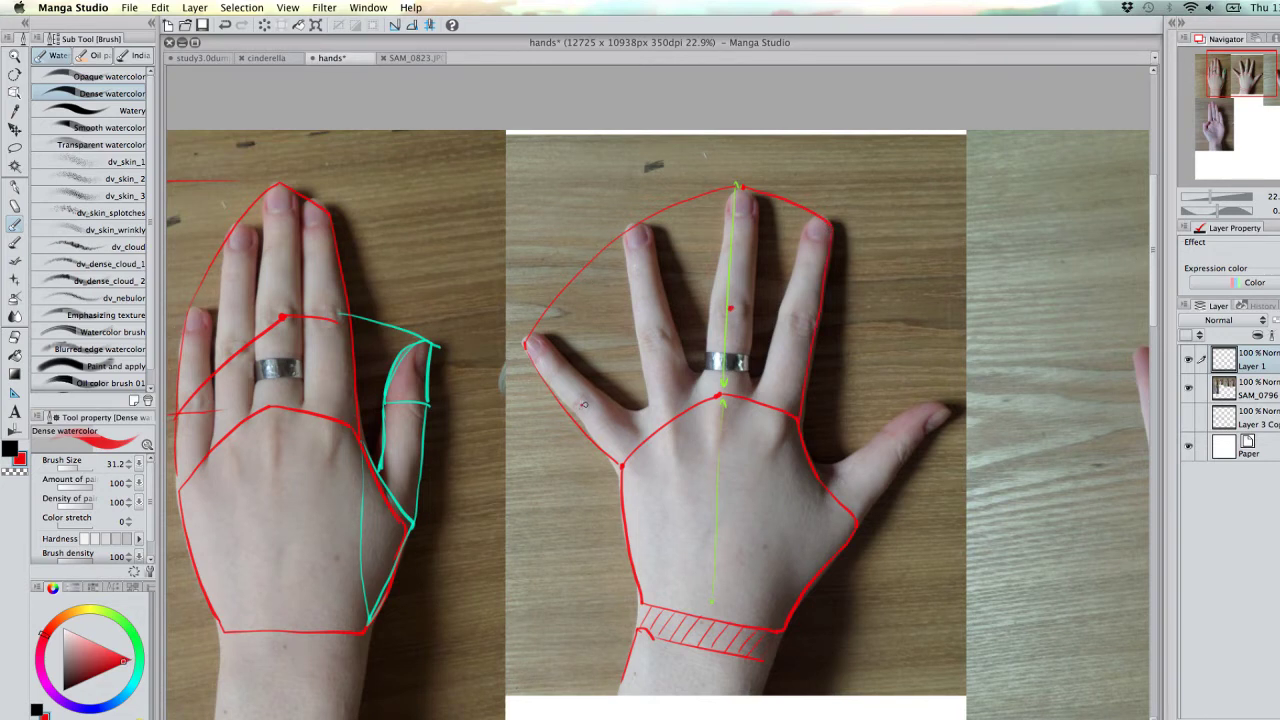
- Add a red arc across the middle finger joints
{"action": "mouse_move", "coordinate": [584, 403]}
{"action": "left_mouse_down"}
{"action": "mouse_move", "coordinate": [632, 355]}
{"action": "mouse_move", "coordinate": [711, 312]}
{"action": "mouse_move", "coordinate": [814, 323]}
{"action": "left_mouse_up"}
{"action": "key", "text": "super+z"}
{"action": "left_click_drag", "start_coordinate": [734, 308], "coordinate": [811, 326]}
{"action": "scroll", "coordinate": [519, 381], "scroll_direction": "down", "scroll_amount": 1}
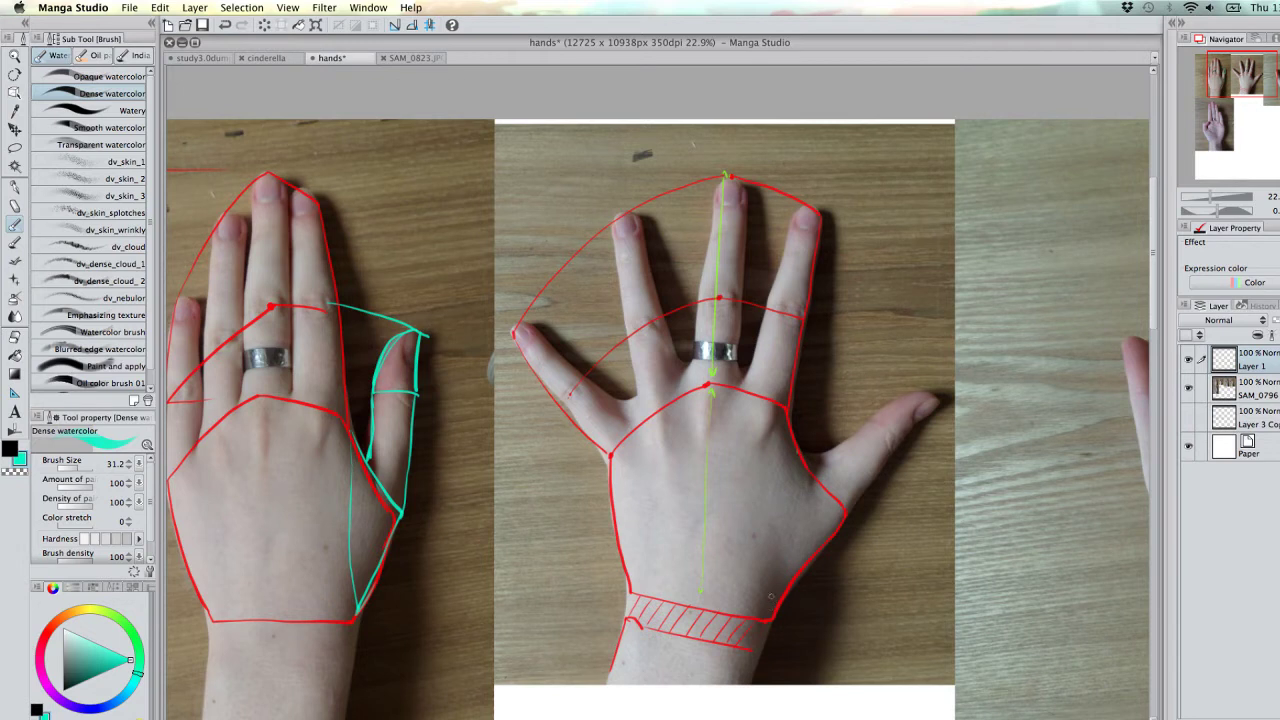
- Outline the spread hand's thumb base, edges and tip in cyan
{"action": "left_click_drag", "start_coordinate": [770, 616], "coordinate": [798, 452]}
{"action": "mouse_move", "coordinate": [800, 461]}
{"action": "left_mouse_down"}
{"action": "mouse_move", "coordinate": [842, 512]}
{"action": "mouse_move", "coordinate": [772, 610]}
{"action": "left_mouse_up"}
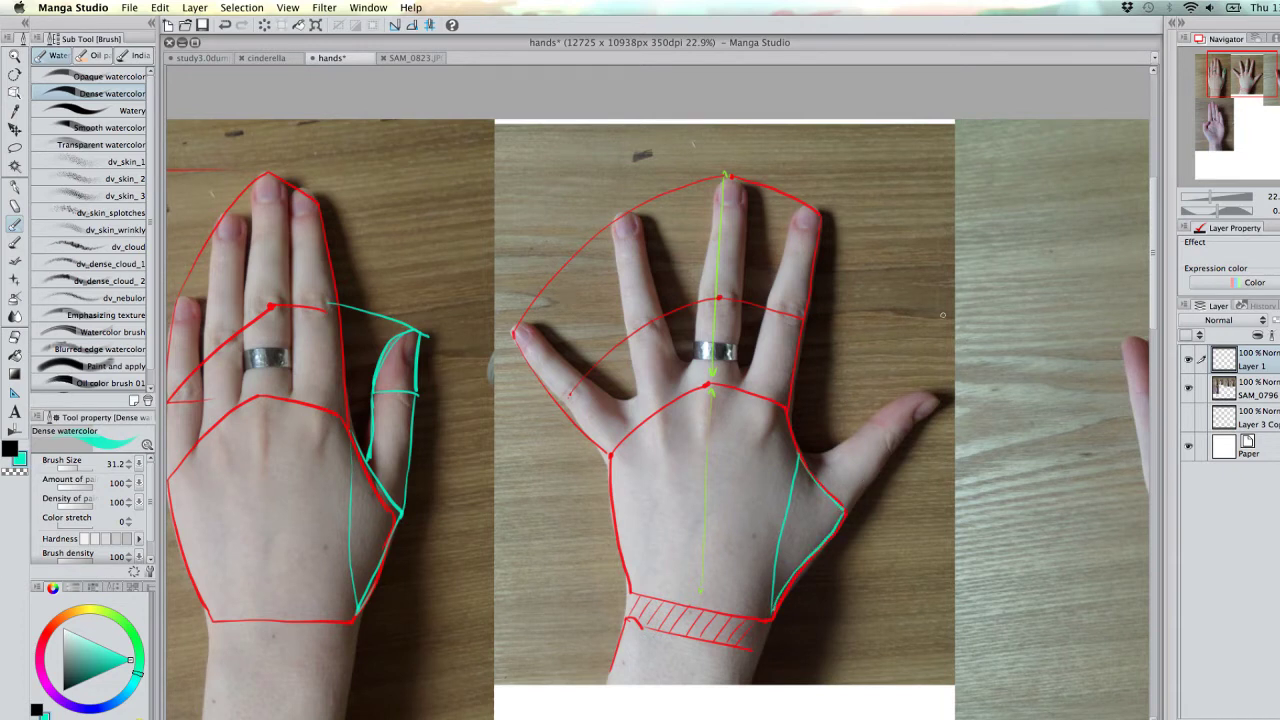
{"action": "left_click_drag", "start_coordinate": [800, 456], "coordinate": [866, 422]}
{"action": "mouse_move", "coordinate": [804, 457]}
{"action": "left_mouse_down"}
{"action": "mouse_move", "coordinate": [847, 437]}
{"action": "mouse_move", "coordinate": [896, 440]}
{"action": "mouse_move", "coordinate": [847, 510]}
{"action": "left_mouse_up"}
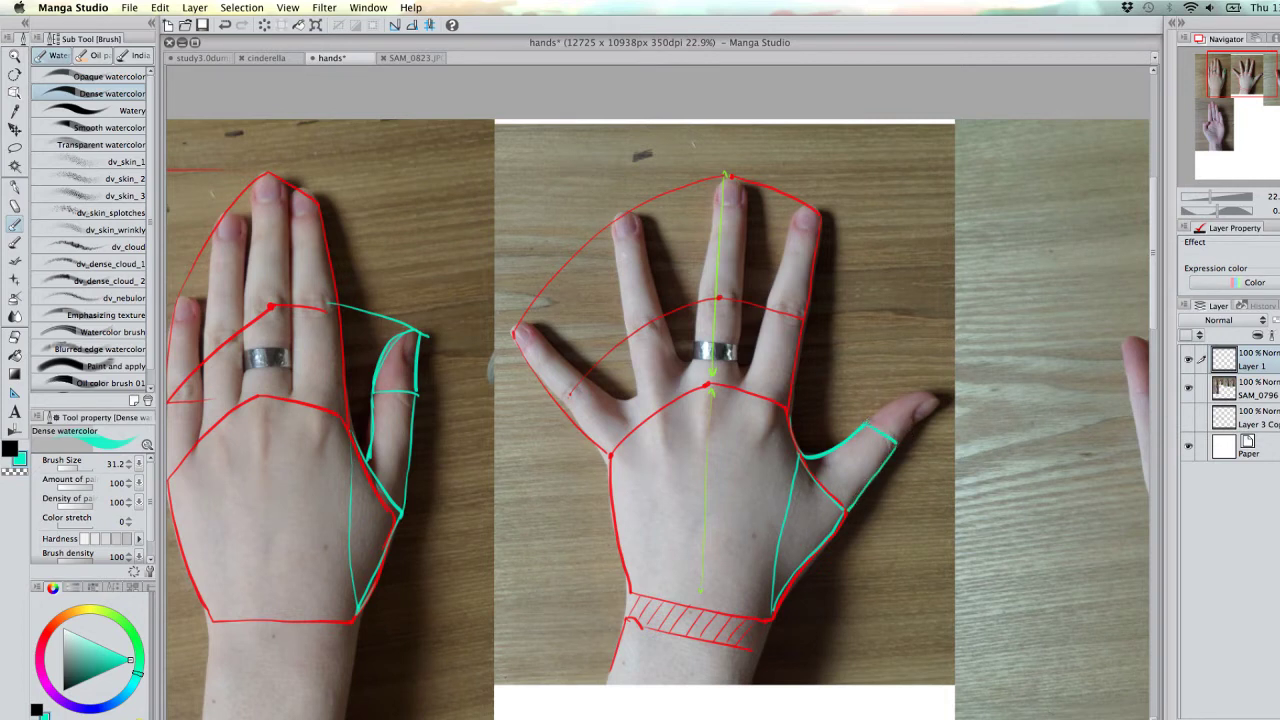
{"action": "mouse_move", "coordinate": [866, 420]}
{"action": "left_mouse_down"}
{"action": "mouse_move", "coordinate": [894, 399]}
{"action": "mouse_move", "coordinate": [935, 397]}
{"action": "mouse_move", "coordinate": [902, 436]}
{"action": "left_mouse_up"}
- Draw a cyan arc from the palm to the thumb tip and fine-tune the zoom
{"action": "left_click_drag", "start_coordinate": [971, 414], "coordinate": [961, 406]}
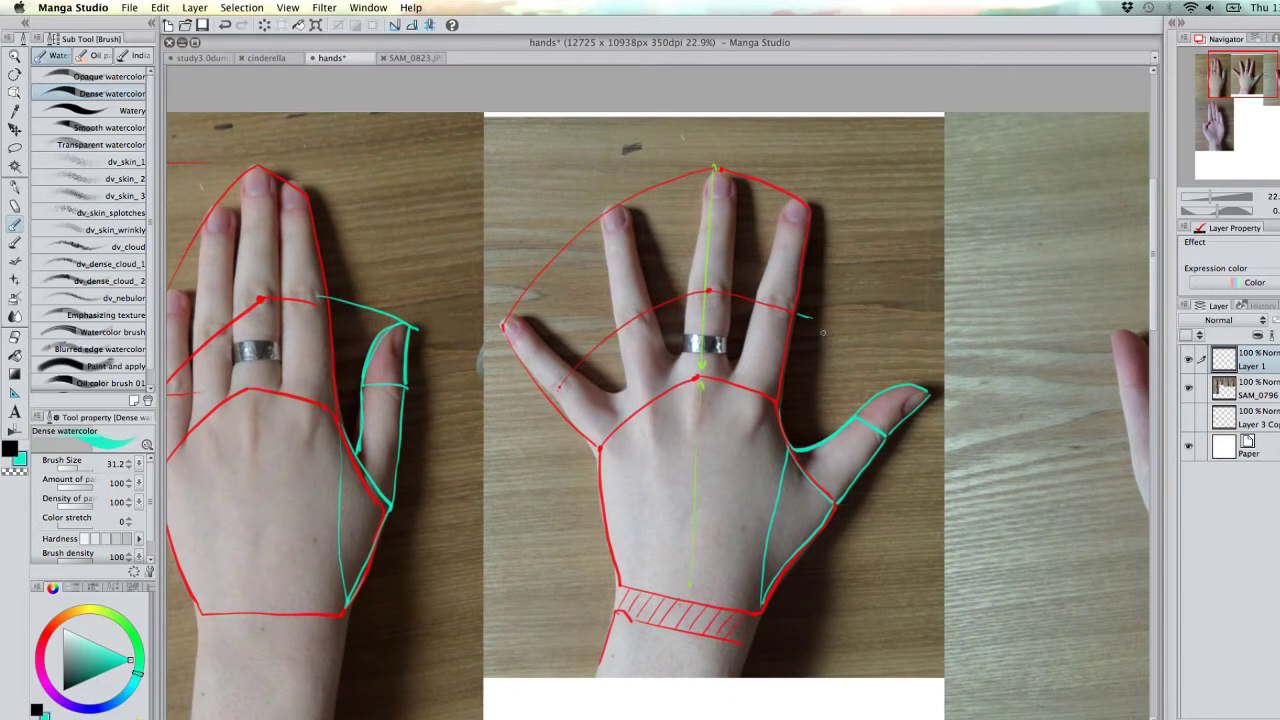
{"action": "mouse_move", "coordinate": [800, 315]}
{"action": "left_mouse_down"}
{"action": "mouse_move", "coordinate": [878, 348]}
{"action": "mouse_move", "coordinate": [930, 392]}
{"action": "left_mouse_up"}
{"action": "key", "text": "super+z"}
{"action": "left_click_drag", "start_coordinate": [800, 315], "coordinate": [930, 391]}
{"action": "left_click", "coordinate": [1208, 200]}
{"action": "left_click_drag", "start_coordinate": [1208, 204], "coordinate": [1217, 201]}
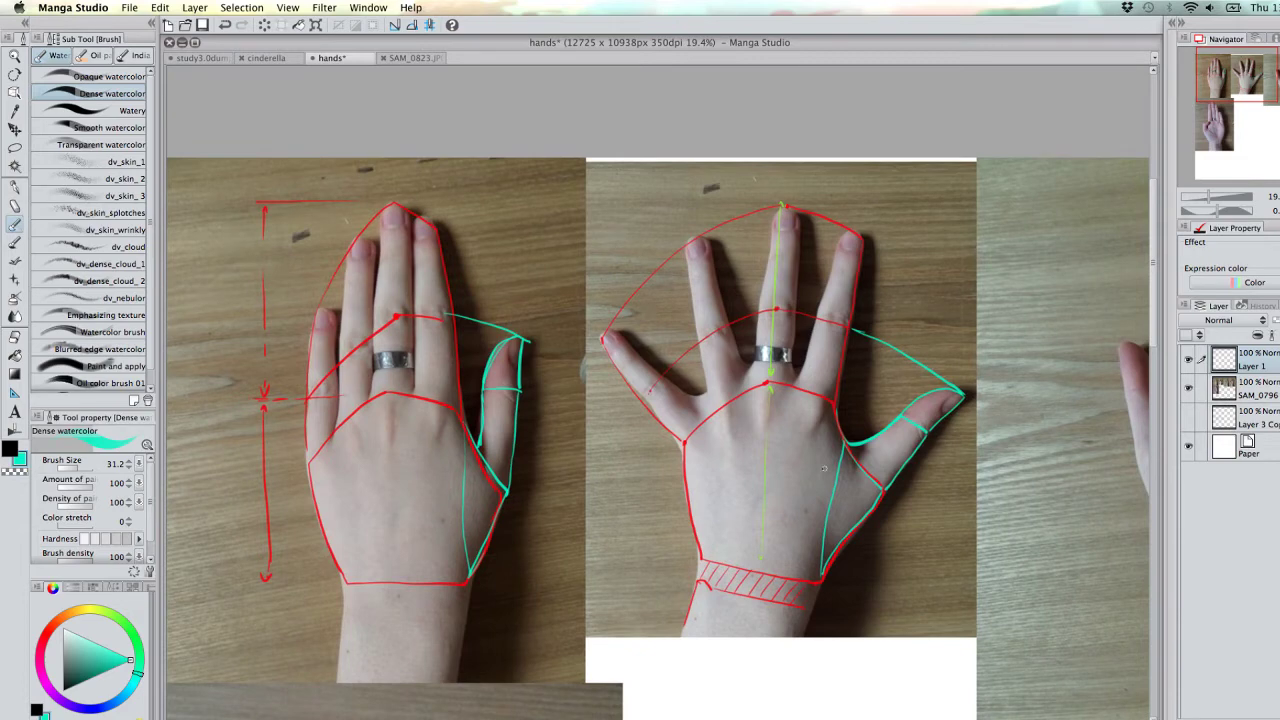
- Move to the open-palm photo and outline the palm's thumb-base curve and top edge in red
{"action": "left_click_drag", "start_coordinate": [1034, 555], "coordinate": [666, 506]}
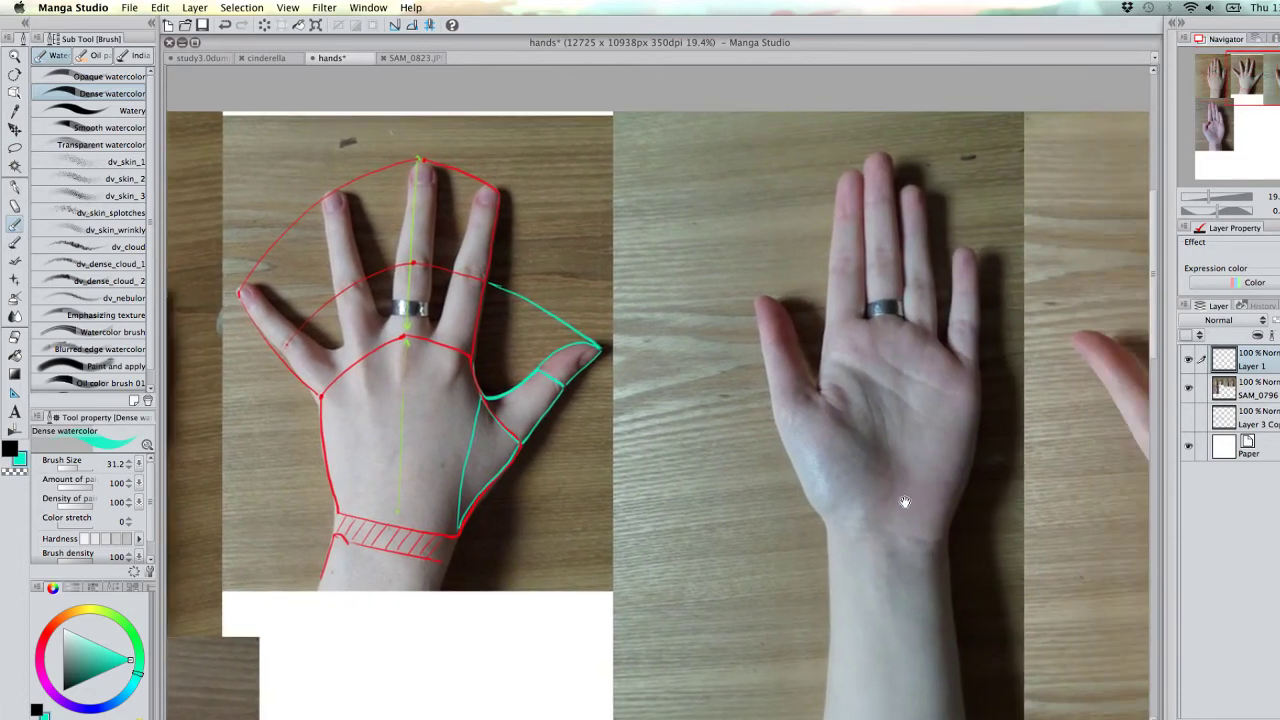
{"action": "mouse_move", "coordinate": [903, 506]}
{"action": "left_mouse_down"}
{"action": "mouse_move", "coordinate": [743, 523]}
{"action": "mouse_move", "coordinate": [771, 517]}
{"action": "left_mouse_up"}
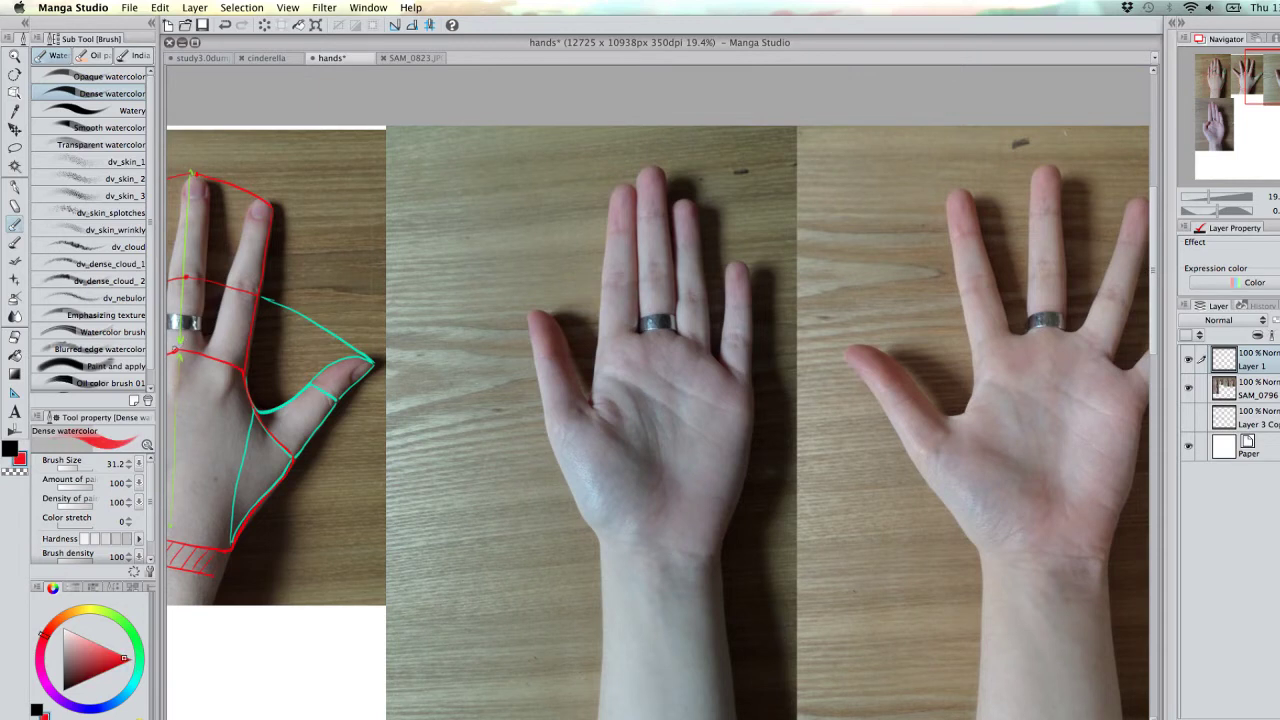
{"action": "left_click_drag", "start_coordinate": [851, 418], "coordinate": [903, 420]}
{"action": "left_click_drag", "start_coordinate": [647, 345], "coordinate": [632, 452]}
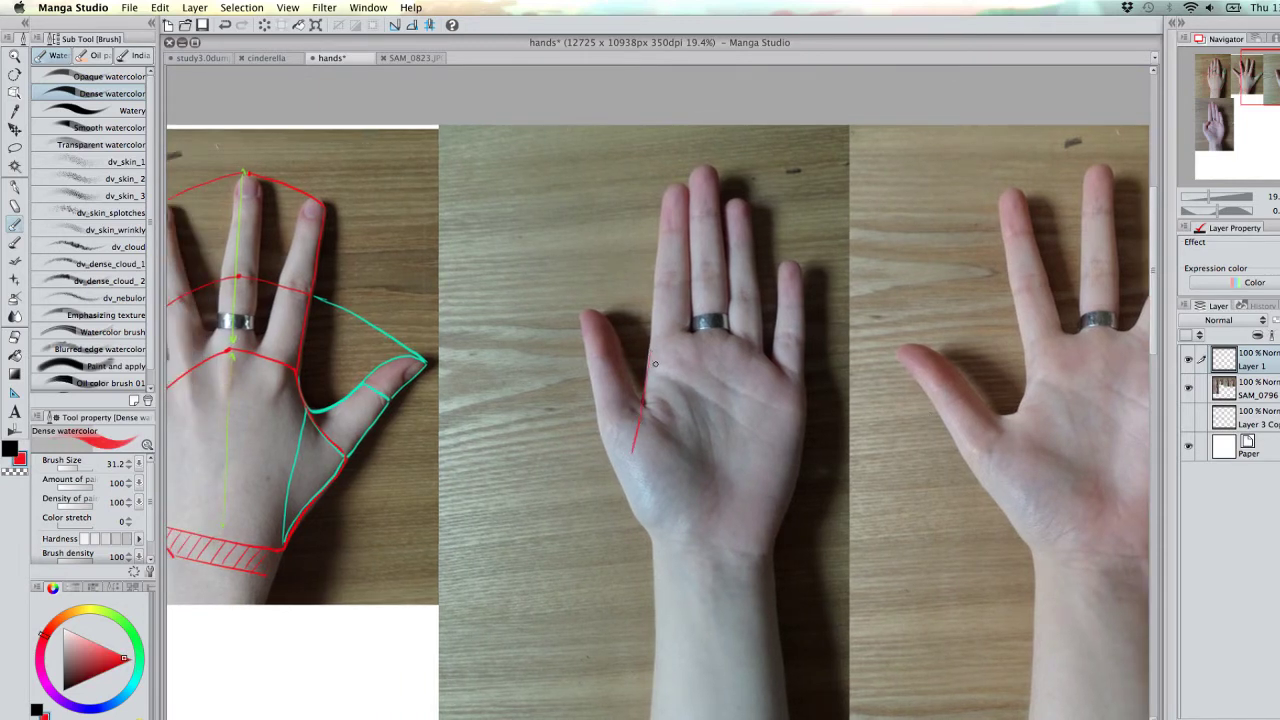
{"action": "key", "text": "ctrl+z"}
{"action": "mouse_move", "coordinate": [642, 395]}
{"action": "left_mouse_down"}
{"action": "mouse_move", "coordinate": [611, 440]}
{"action": "mouse_move", "coordinate": [622, 439]}
{"action": "mouse_move", "coordinate": [605, 437]}
{"action": "mouse_move", "coordinate": [651, 531]}
{"action": "left_mouse_up"}
{"action": "left_click_drag", "start_coordinate": [649, 351], "coordinate": [720, 330]}
{"action": "left_click_drag", "start_coordinate": [742, 340], "coordinate": [800, 390]}
- Trace the palm's outer edge, close its base, and add a red line up the index finger's edge
{"action": "mouse_move", "coordinate": [799, 395]}
{"action": "left_mouse_down"}
{"action": "mouse_move", "coordinate": [794, 480]}
{"action": "mouse_move", "coordinate": [773, 533]}
{"action": "left_mouse_up"}
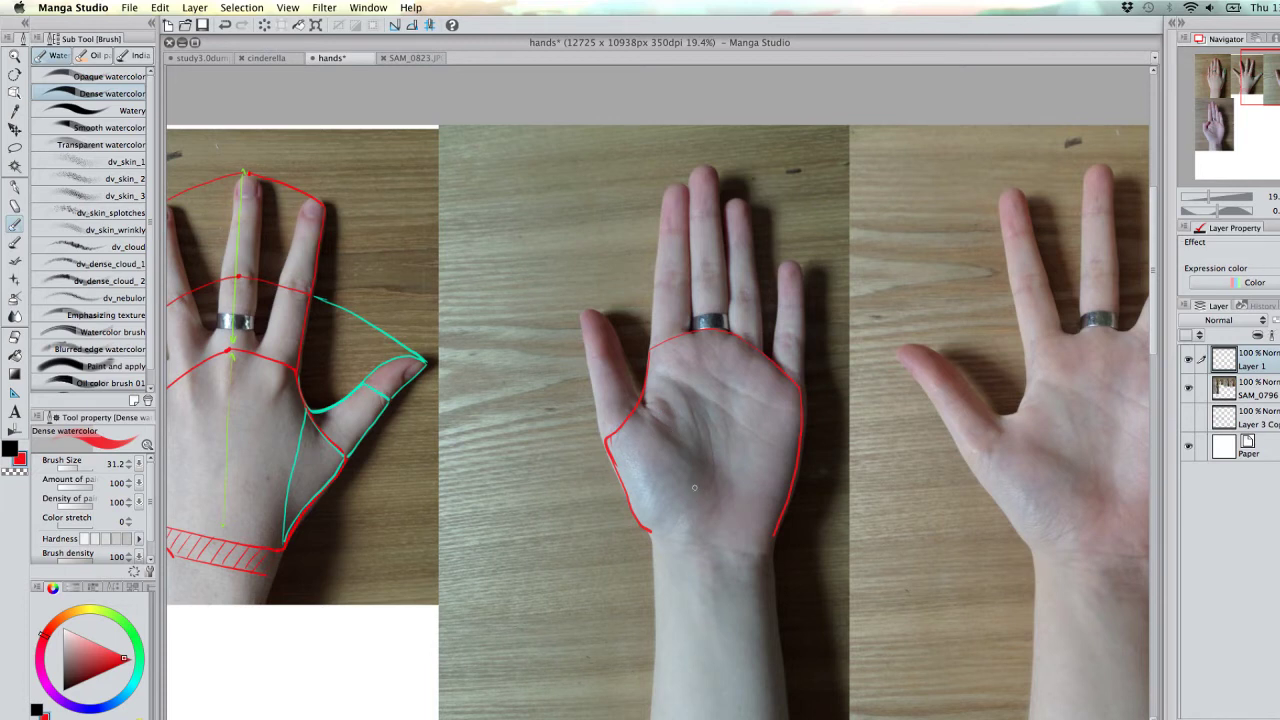
{"action": "left_click_drag", "start_coordinate": [698, 484], "coordinate": [694, 510]}
{"action": "mouse_move", "coordinate": [652, 350]}
{"action": "left_mouse_down"}
{"action": "mouse_move", "coordinate": [665, 386]}
{"action": "mouse_move", "coordinate": [752, 406]}
{"action": "mouse_move", "coordinate": [766, 424]}
{"action": "mouse_move", "coordinate": [741, 466]}
{"action": "mouse_move", "coordinate": [738, 540]}
{"action": "mouse_move", "coordinate": [778, 528]}
{"action": "left_mouse_up"}
{"action": "key", "text": "super+z"}
{"action": "key", "text": "super+z"}
{"action": "mouse_move", "coordinate": [645, 529]}
{"action": "left_mouse_down"}
{"action": "mouse_move", "coordinate": [701, 529]}
{"action": "mouse_move", "coordinate": [756, 550]}
{"action": "mouse_move", "coordinate": [780, 528]}
{"action": "left_mouse_up"}
{"action": "left_click_drag", "start_coordinate": [656, 252], "coordinate": [650, 344]}
{"action": "left_click", "coordinate": [241, 334], "text": "alt"}
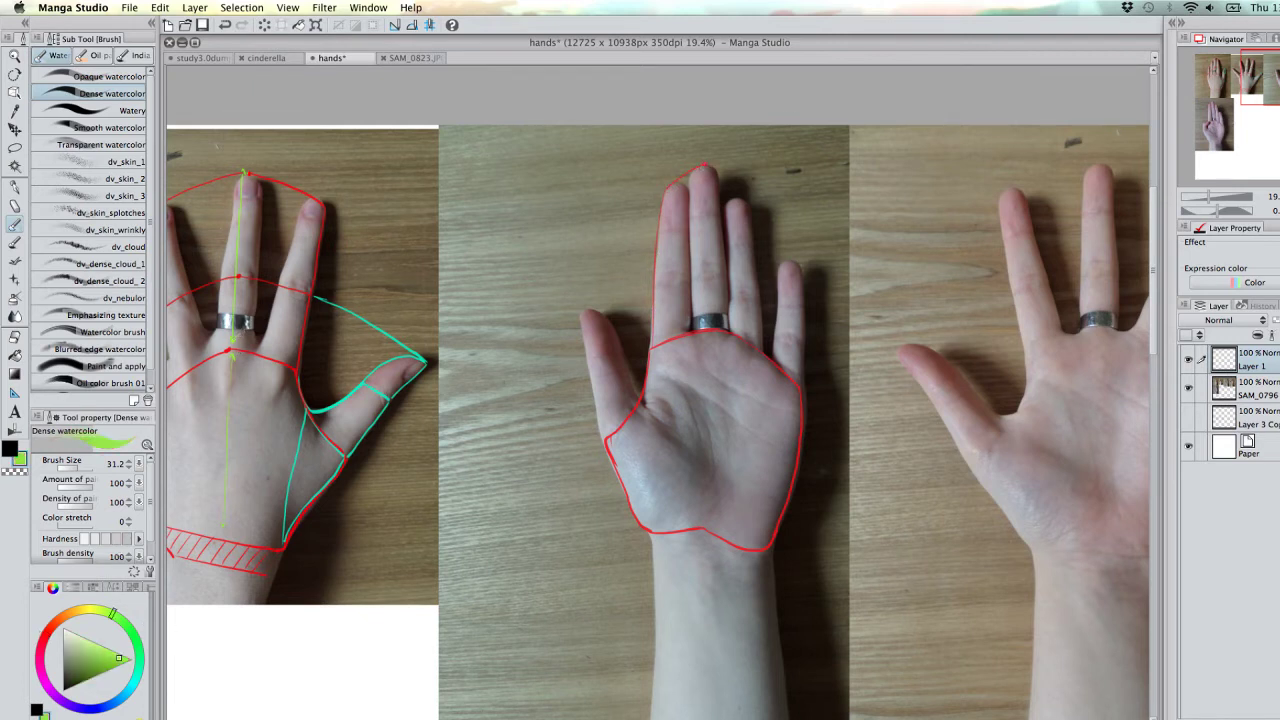
- Draw a green centre line down the middle finger and a short green curve beside the ring
{"action": "left_click_drag", "start_coordinate": [706, 173], "coordinate": [714, 526]}
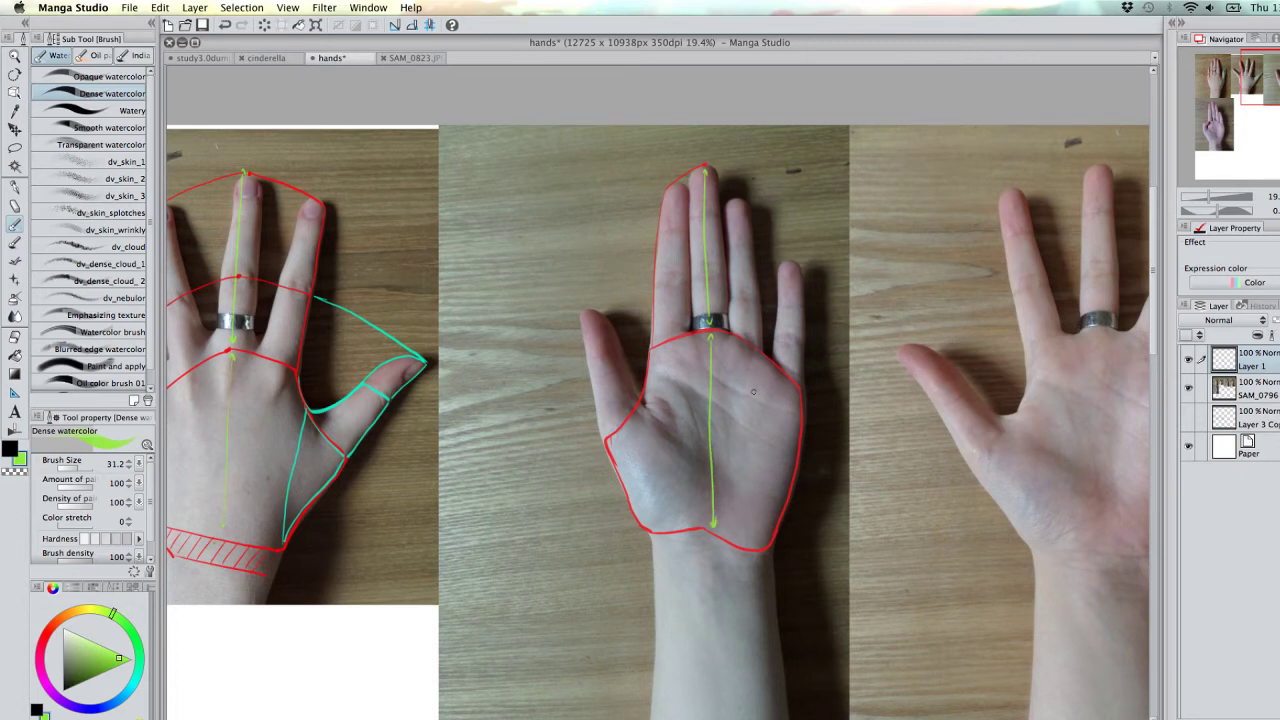
{"action": "scroll", "coordinate": [753, 391], "scroll_direction": "left", "scroll_amount": 2}
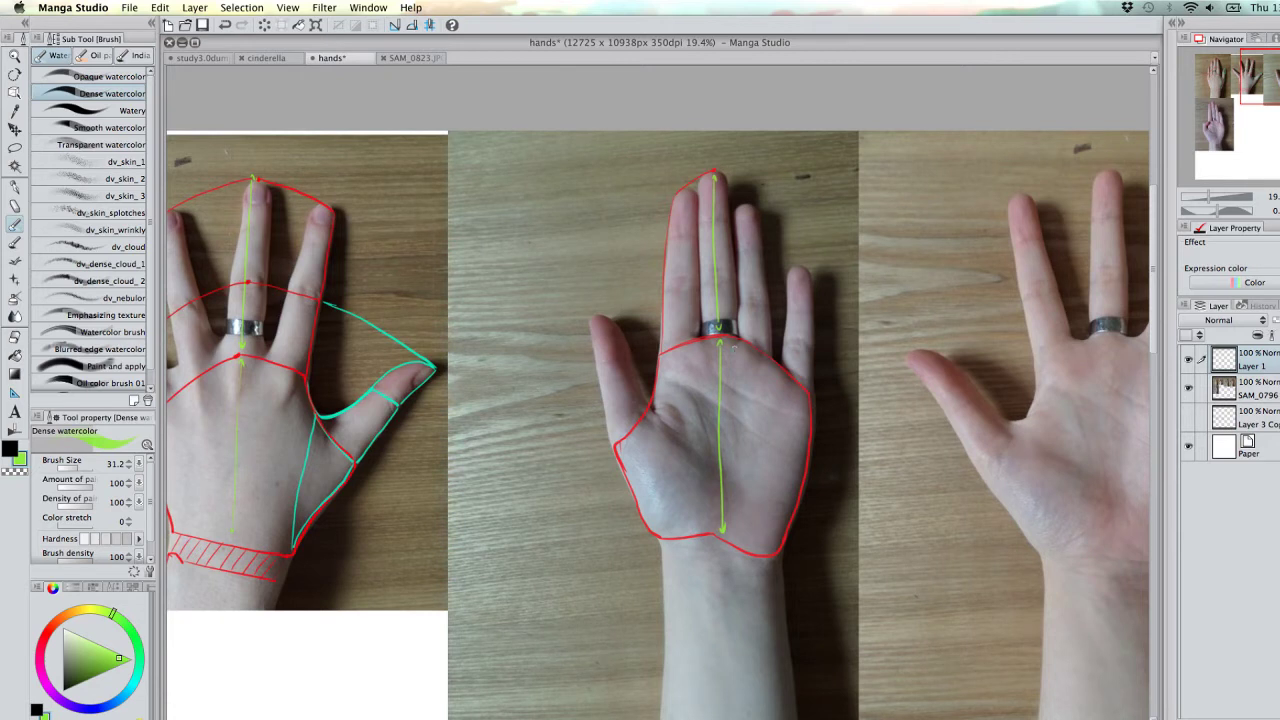
{"action": "scroll", "coordinate": [714, 505], "scroll_direction": "up", "scroll_amount": 3}
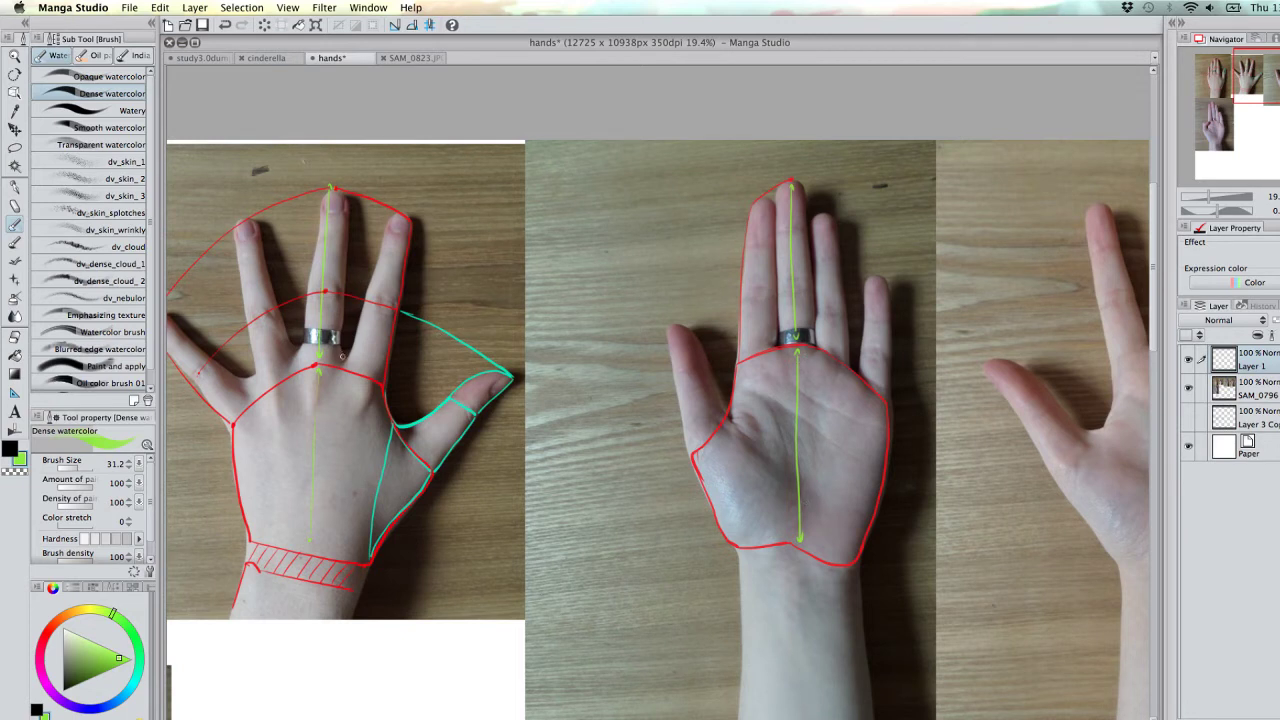
{"action": "mouse_move", "coordinate": [391, 366]}
{"action": "left_mouse_down"}
{"action": "mouse_move", "coordinate": [540, 374]}
{"action": "mouse_move", "coordinate": [466, 366]}
{"action": "left_mouse_up"}
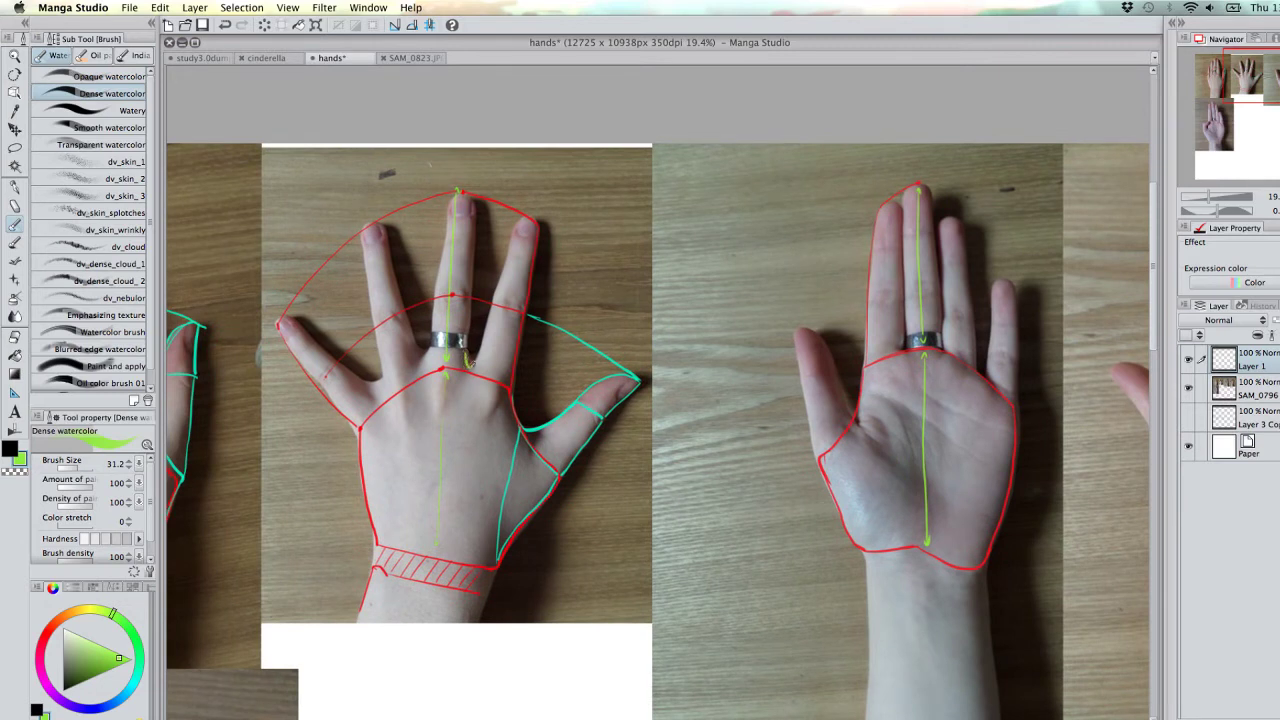
{"action": "mouse_move", "coordinate": [417, 349]}
{"action": "left_mouse_down"}
{"action": "mouse_move", "coordinate": [416, 366]}
{"action": "mouse_move", "coordinate": [425, 352]}
{"action": "left_mouse_up"}
- Centre the palm-up photo in view and eyedrop red from the existing outline
{"action": "scroll", "coordinate": [935, 380], "scroll_direction": "right", "scroll_amount": 2}
{"action": "scroll", "coordinate": [935, 380], "scroll_direction": "up", "scroll_amount": 1}
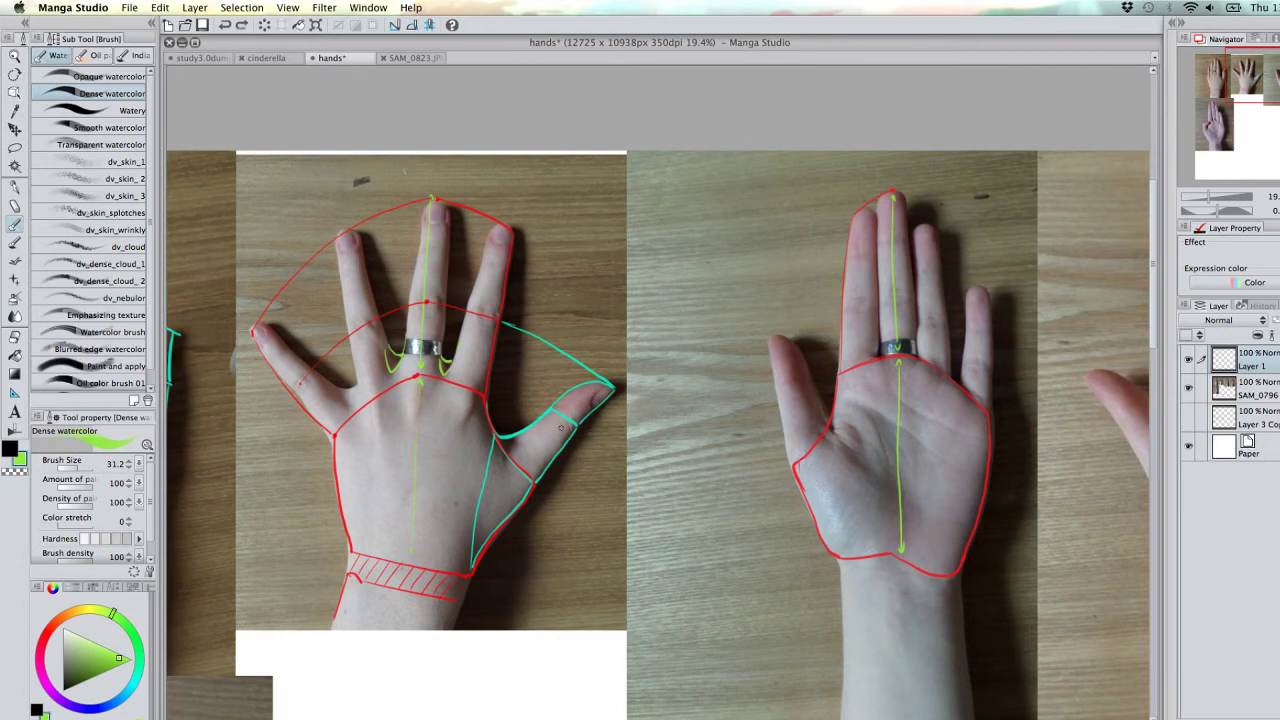
{"action": "left_click_drag", "start_coordinate": [1020, 451], "coordinate": [890, 449]}
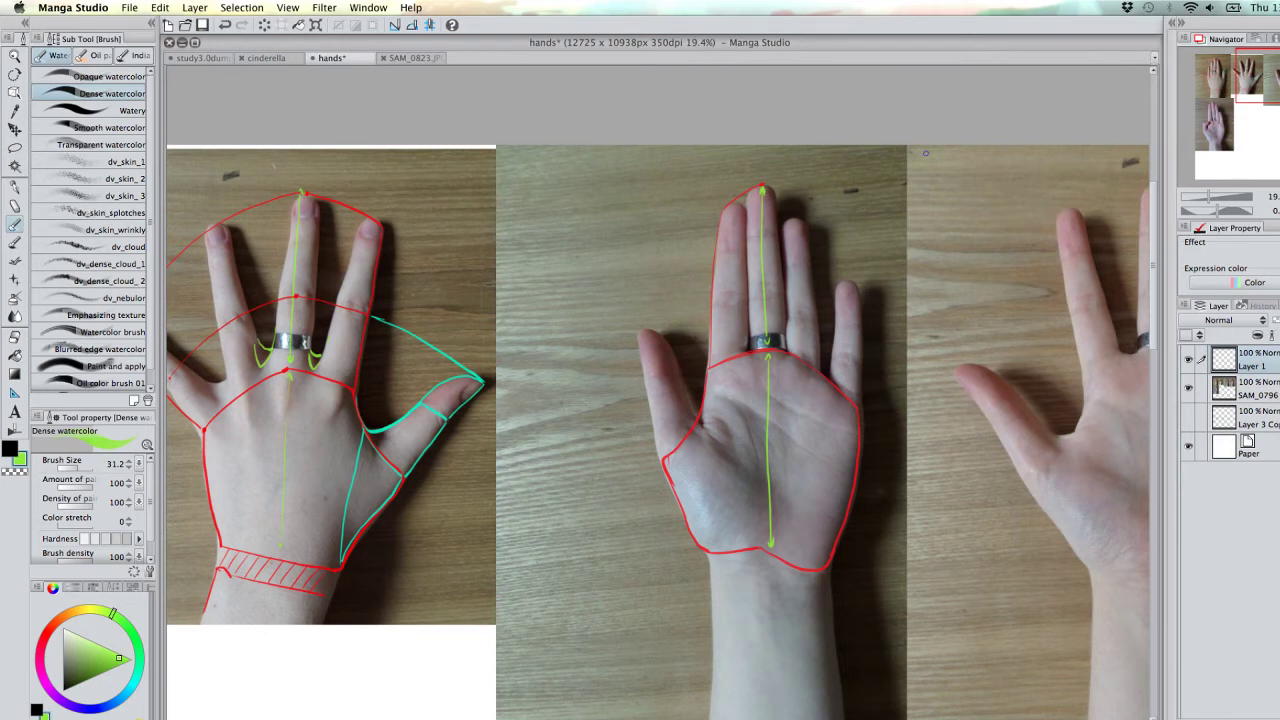
{"action": "left_click_drag", "start_coordinate": [917, 419], "coordinate": [895, 411]}
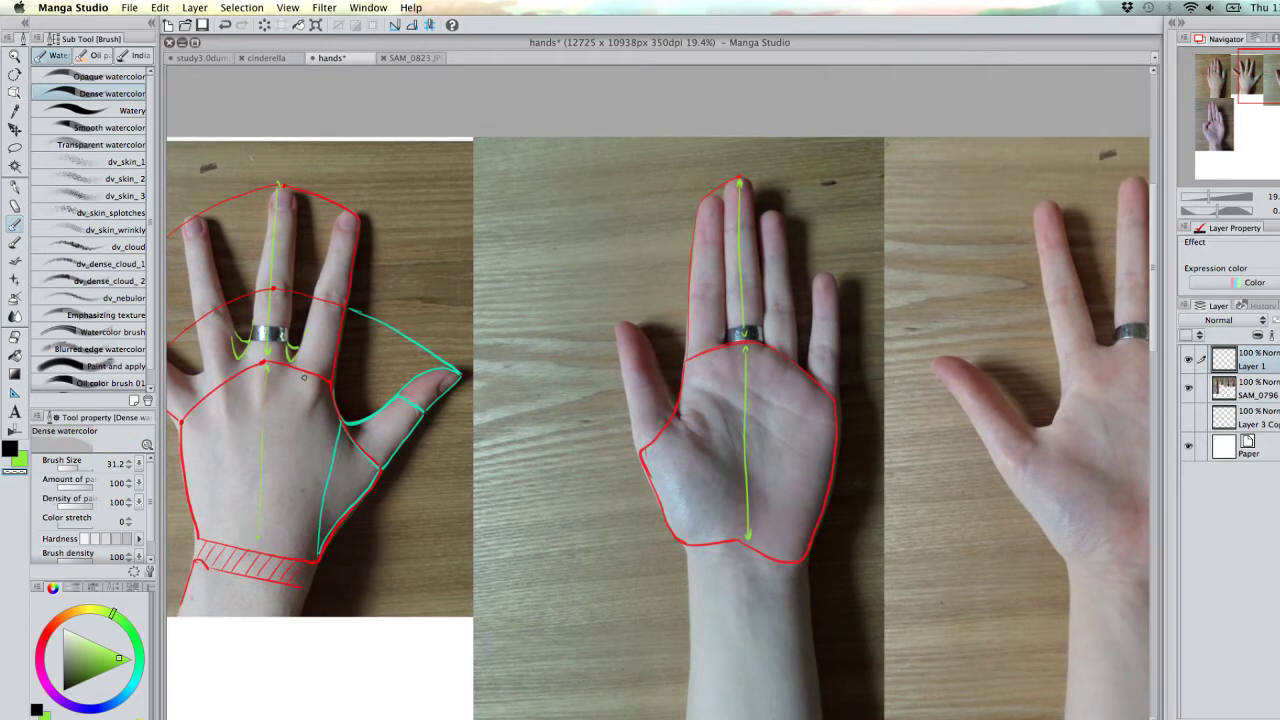
{"action": "left_click", "coordinate": [338, 378], "text": "alt"}
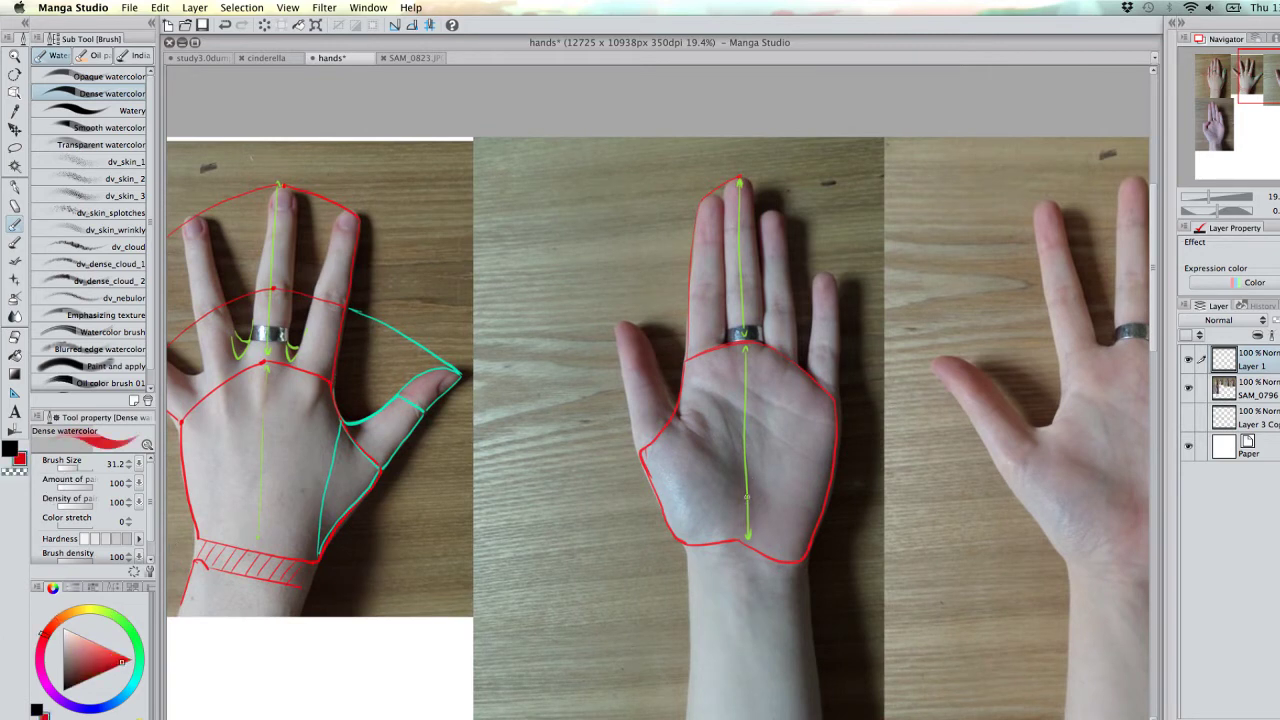
- Add a red arrowhead at the midline's bottom, a red fingertip bracket and a knuckle line
{"action": "left_click", "coordinate": [746, 514]}
{"action": "left_click_drag", "start_coordinate": [747, 521], "coordinate": [748, 538]}
{"action": "scroll", "coordinate": [891, 523], "scroll_direction": "right", "scroll_amount": 5}
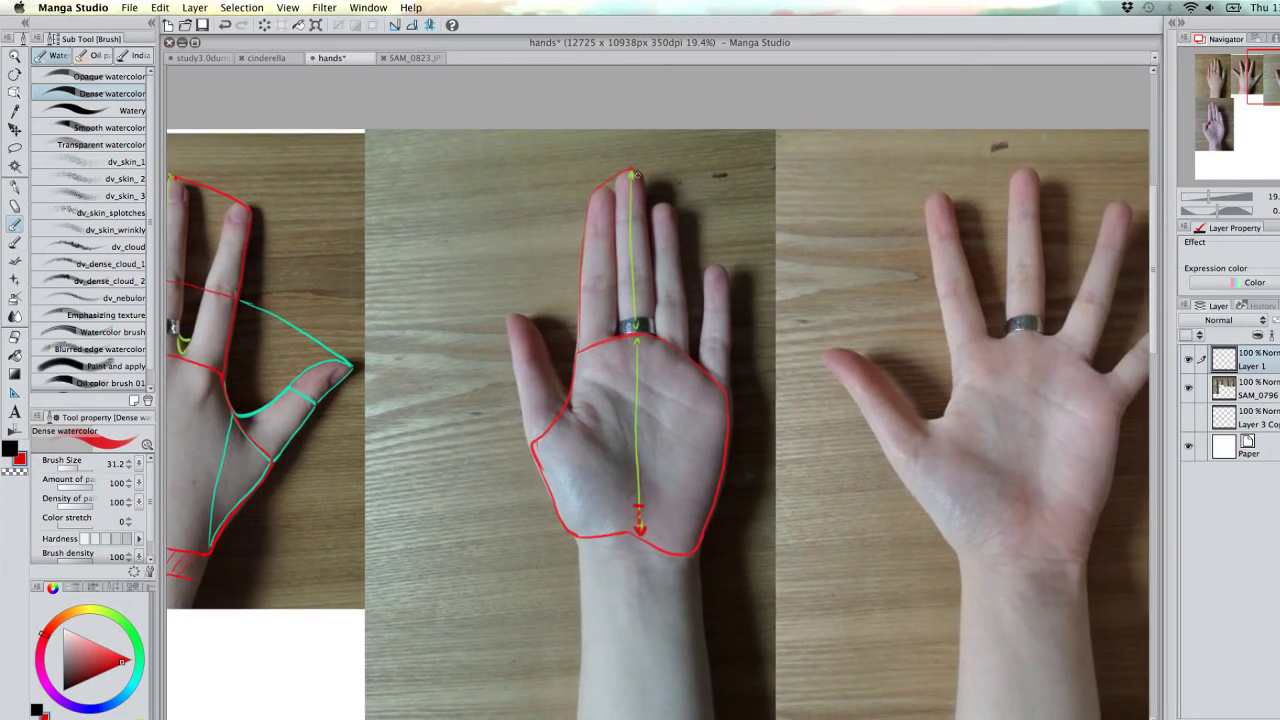
{"action": "mouse_move", "coordinate": [636, 174]}
{"action": "left_mouse_down"}
{"action": "mouse_move", "coordinate": [728, 270]}
{"action": "mouse_move", "coordinate": [727, 393]}
{"action": "left_mouse_up"}
{"action": "mouse_move", "coordinate": [581, 286]}
{"action": "left_mouse_down"}
{"action": "mouse_move", "coordinate": [632, 267]}
{"action": "mouse_move", "coordinate": [716, 334]}
{"action": "left_mouse_up"}
- Draw a segment line across the thumb, then eyedrop cyan from the thumb study
{"action": "left_click", "coordinate": [352, 356], "text": "alt"}
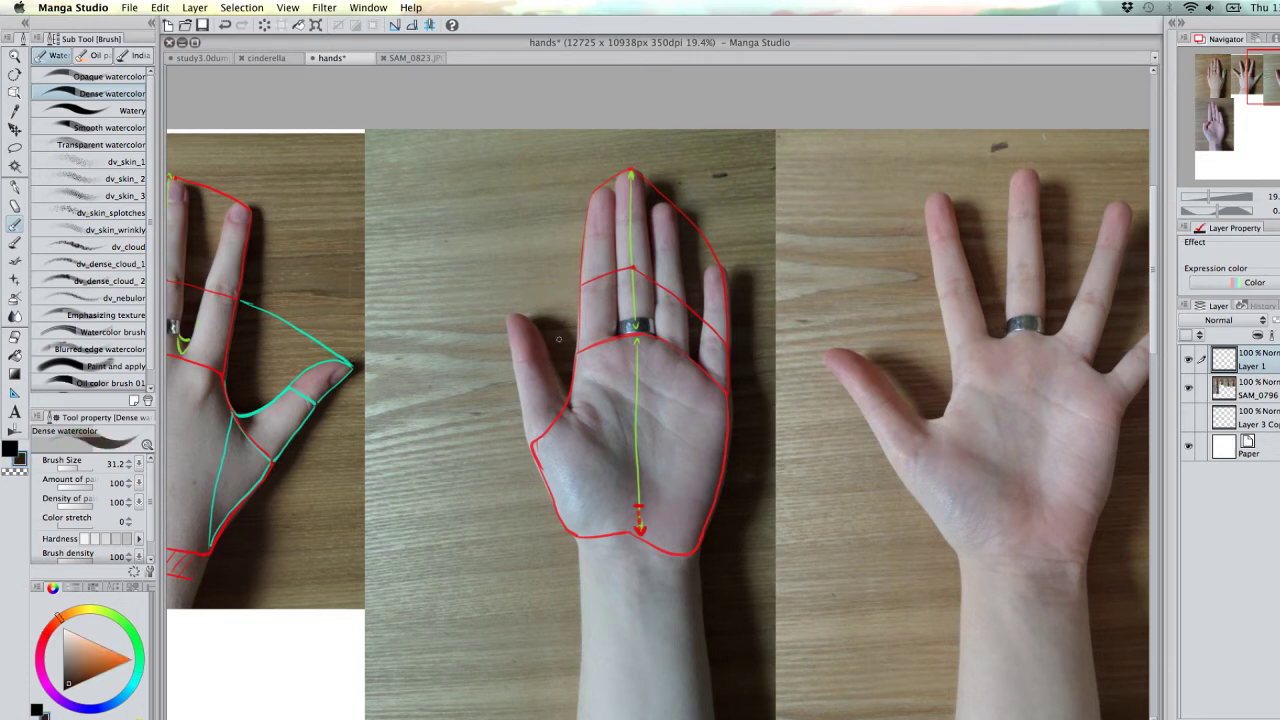
{"action": "left_click_drag", "start_coordinate": [511, 365], "coordinate": [534, 360]}
{"action": "left_click", "coordinate": [253, 409], "text": "alt"}
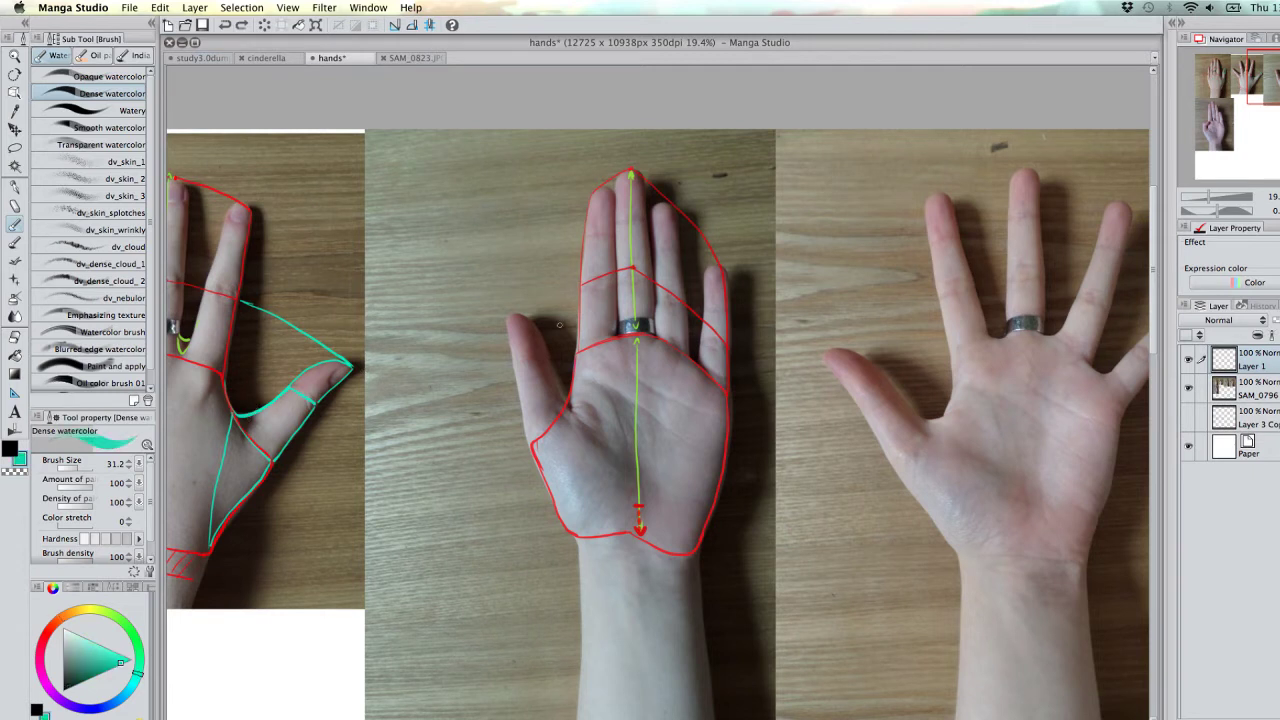
- Trace the thumb in cyan: a segment line, outer and inner edges, and a line toward the index finger
{"action": "mouse_move", "coordinate": [516, 375]}
{"action": "left_mouse_down"}
{"action": "mouse_move", "coordinate": [548, 369]}
{"action": "mouse_move", "coordinate": [573, 418]}
{"action": "left_mouse_up"}
{"action": "left_click_drag", "start_coordinate": [517, 373], "coordinate": [527, 442]}
{"action": "left_click_drag", "start_coordinate": [508, 318], "coordinate": [553, 368]}
{"action": "left_click_drag", "start_coordinate": [566, 288], "coordinate": [592, 281]}
- Switch to bright yellow and try a thumb line on the back-of-hand photo, undoing both attempts
{"action": "left_click", "coordinate": [86, 611]}
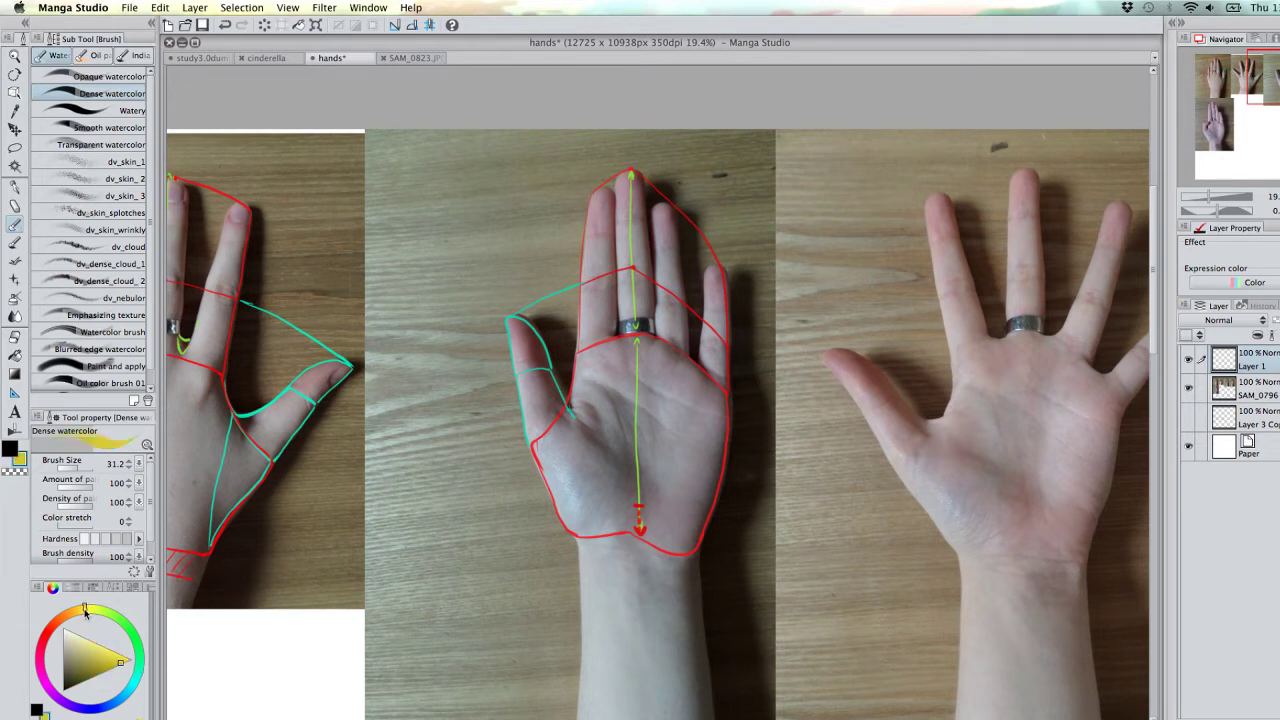
{"action": "left_click", "coordinate": [110, 659]}
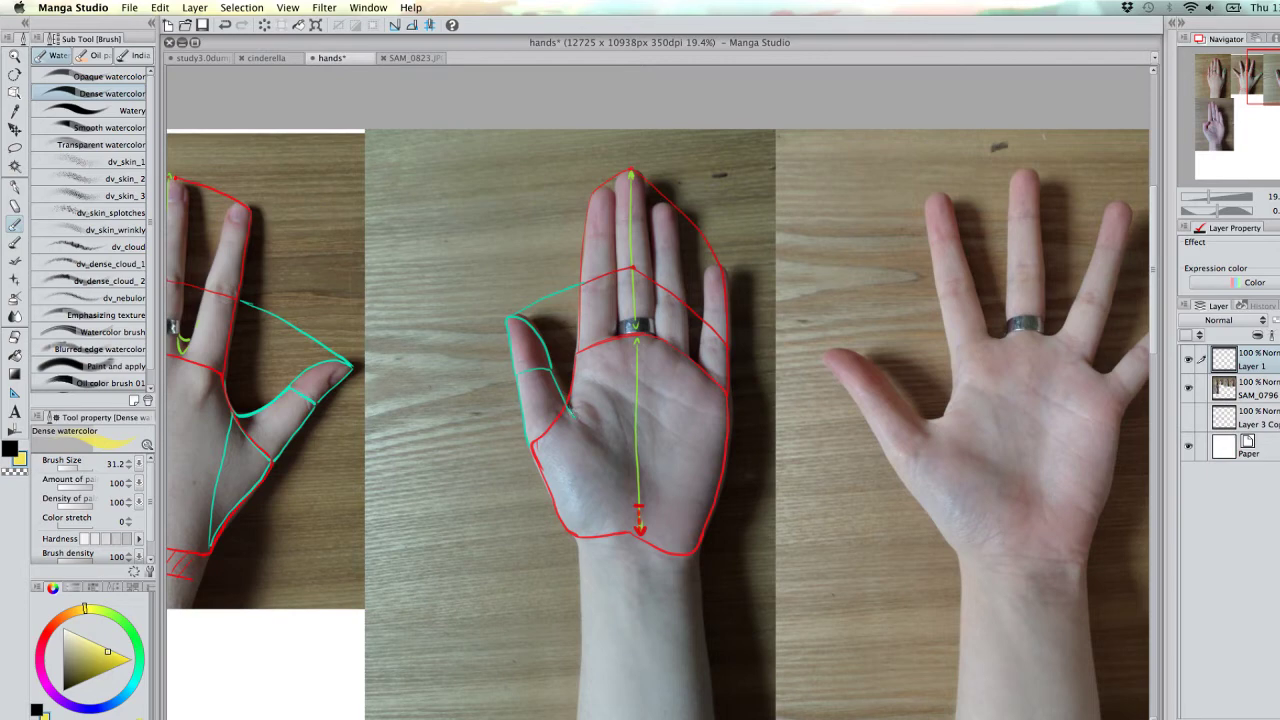
{"action": "mouse_move", "coordinate": [654, 457]}
{"action": "left_mouse_down"}
{"action": "mouse_move", "coordinate": [834, 457]}
{"action": "mouse_move", "coordinate": [909, 466]}
{"action": "mouse_move", "coordinate": [965, 494]}
{"action": "mouse_move", "coordinate": [1011, 487]}
{"action": "left_mouse_up"}
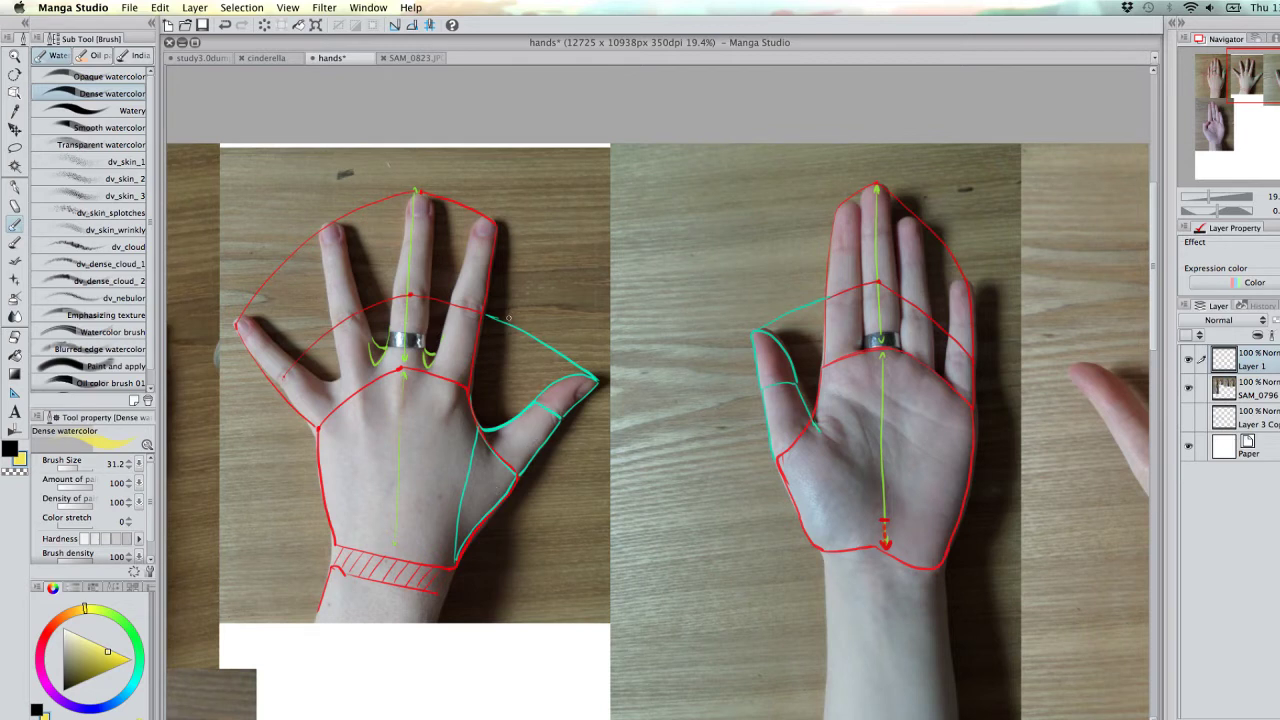
{"action": "mouse_move", "coordinate": [478, 430]}
{"action": "left_mouse_down"}
{"action": "mouse_move", "coordinate": [457, 545]}
{"action": "mouse_move", "coordinate": [495, 503]}
{"action": "left_mouse_up"}
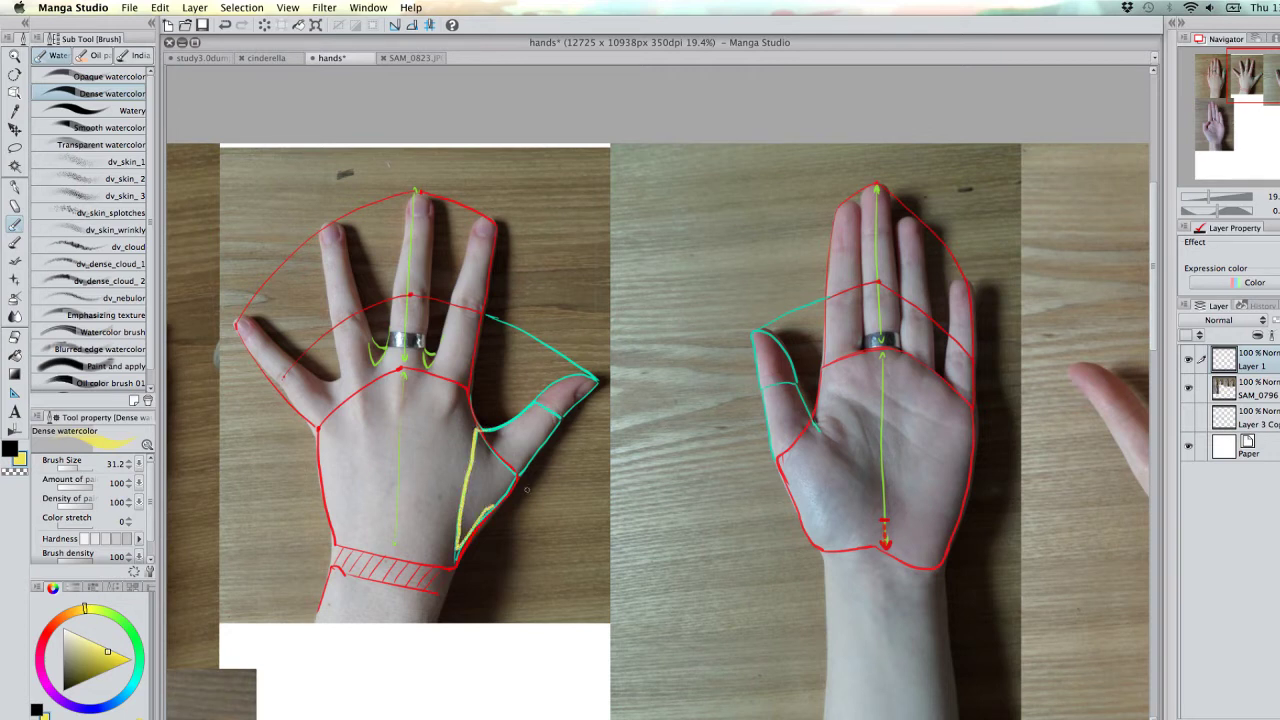
{"action": "key", "text": "ctrl+z"}
{"action": "mouse_move", "coordinate": [479, 430]}
{"action": "left_mouse_down"}
{"action": "mouse_move", "coordinate": [459, 537]}
{"action": "mouse_move", "coordinate": [514, 480]}
{"action": "mouse_move", "coordinate": [476, 428]}
{"action": "mouse_move", "coordinate": [515, 482]}
{"action": "left_mouse_up"}
{"action": "key", "text": "ctrl+z"}
{"action": "key", "text": "ctrl+z"}
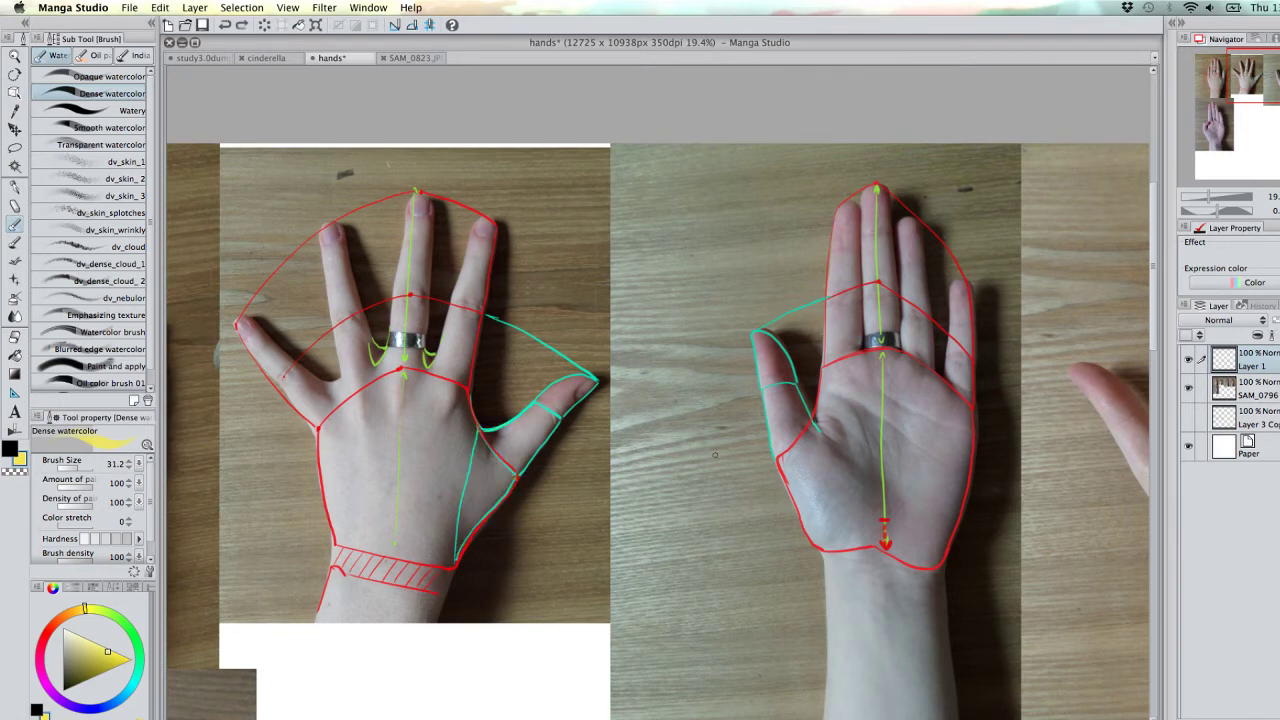
- On the palm photo, extend the cyan thumb outline and run its palm-side line to the wrist
{"action": "left_click_drag", "start_coordinate": [971, 458], "coordinate": [769, 448]}
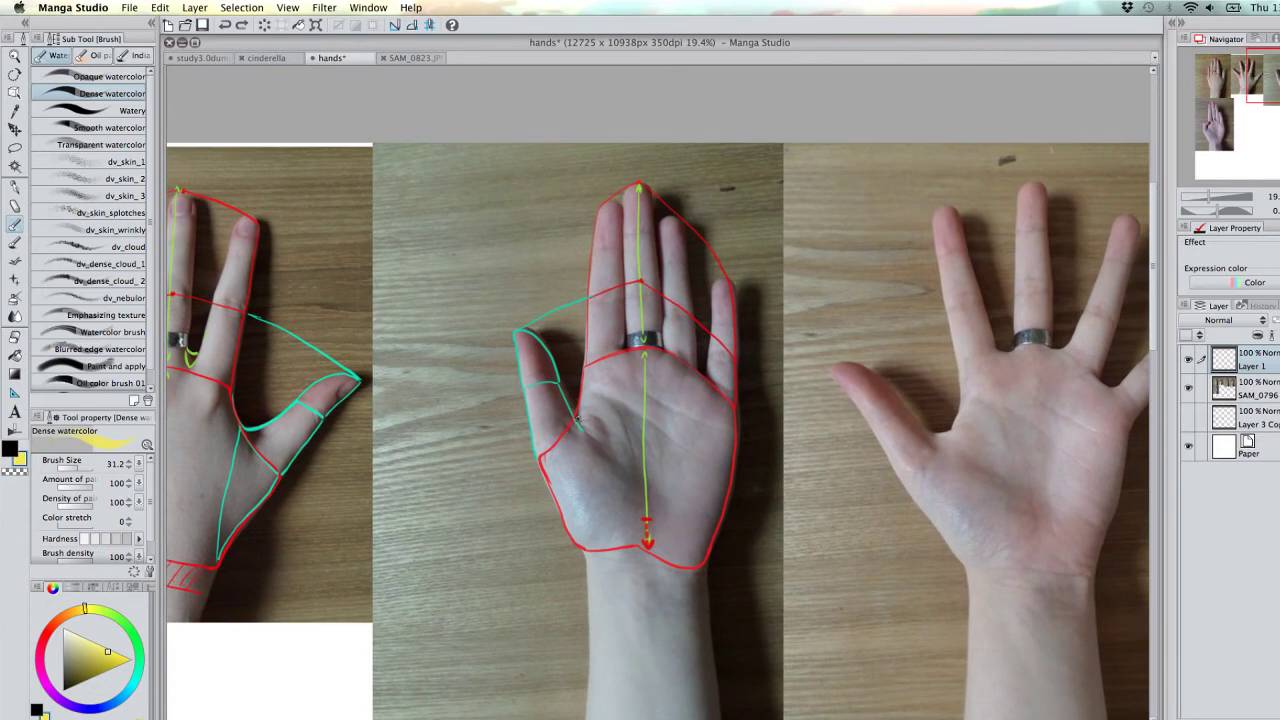
{"action": "left_click", "coordinate": [552, 352], "text": "alt"}
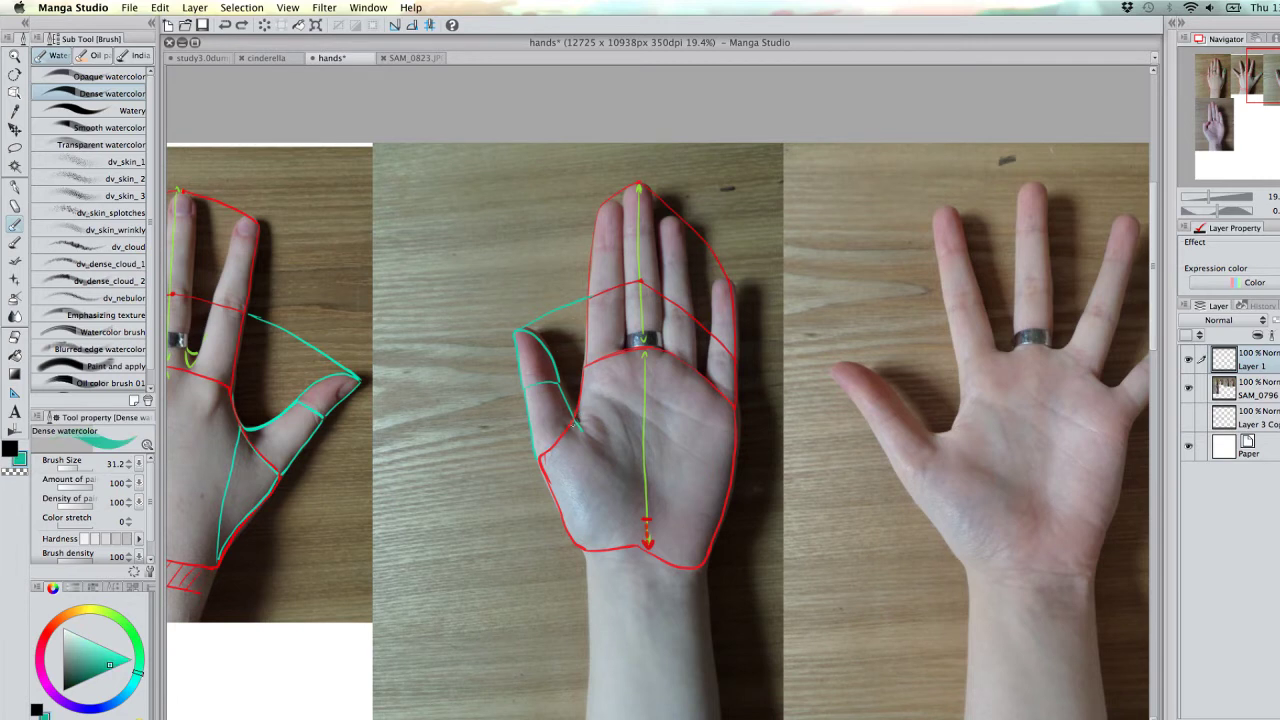
{"action": "left_click_drag", "start_coordinate": [570, 422], "coordinate": [539, 462]}
{"action": "left_click_drag", "start_coordinate": [578, 422], "coordinate": [586, 545]}
{"action": "left_click", "coordinate": [88, 610]}
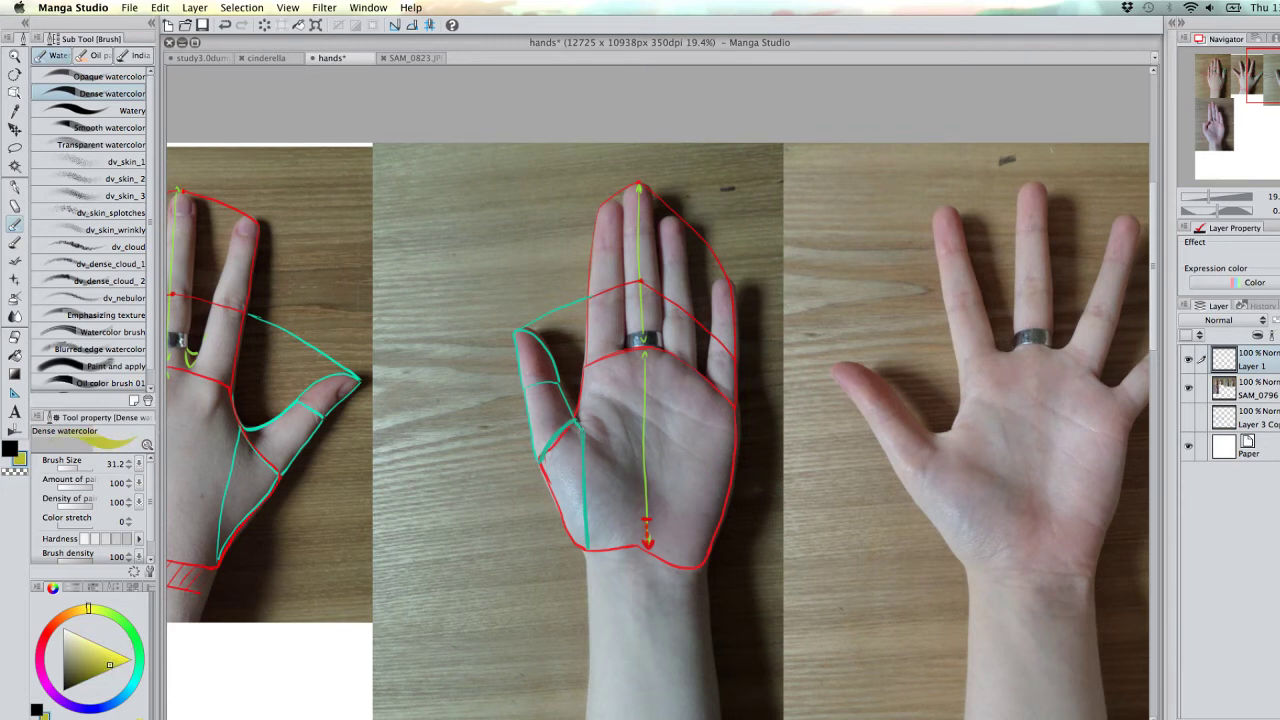
- Draw yellow pad curves around the thumb base and below the fingers, undoing a stray wrist stroke
{"action": "mouse_move", "coordinate": [580, 430]}
{"action": "left_mouse_down"}
{"action": "mouse_move", "coordinate": [627, 480]}
{"action": "mouse_move", "coordinate": [620, 546]}
{"action": "left_mouse_up"}
{"action": "mouse_move", "coordinate": [589, 386]}
{"action": "left_mouse_down"}
{"action": "mouse_move", "coordinate": [713, 444]}
{"action": "mouse_move", "coordinate": [686, 465]}
{"action": "mouse_move", "coordinate": [668, 529]}
{"action": "left_mouse_up"}
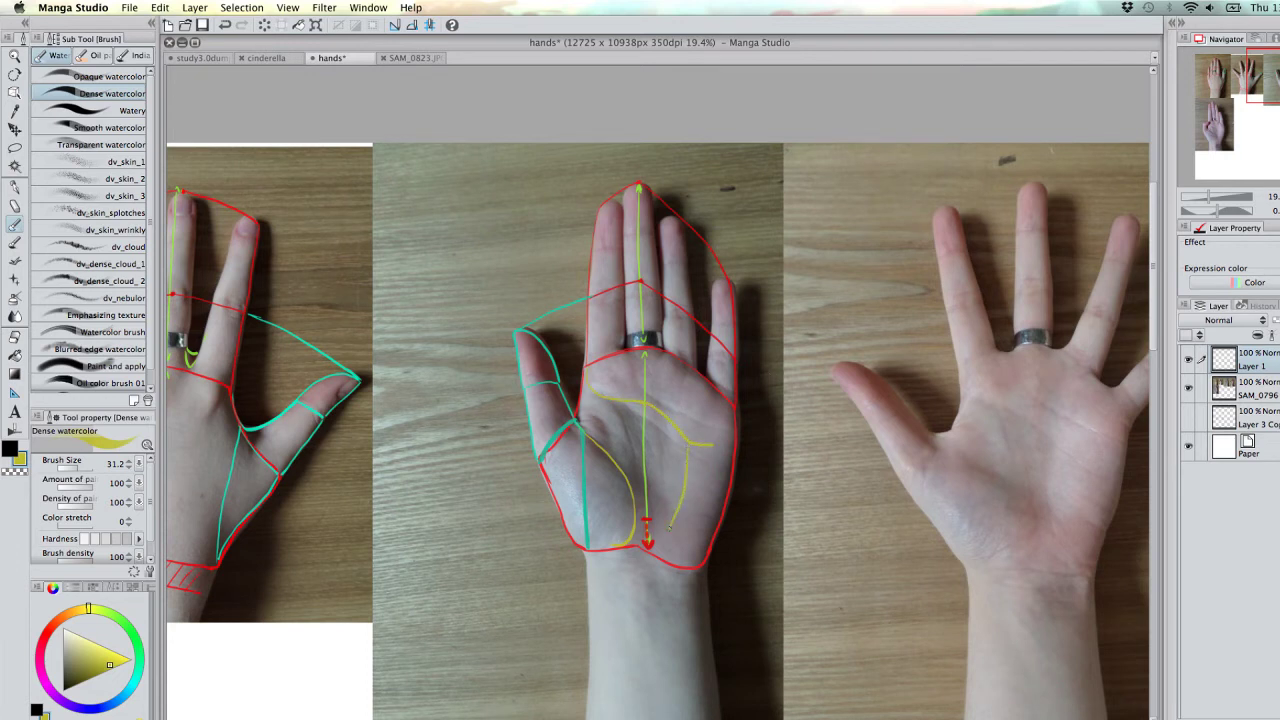
{"action": "left_click_drag", "start_coordinate": [909, 592], "coordinate": [698, 558]}
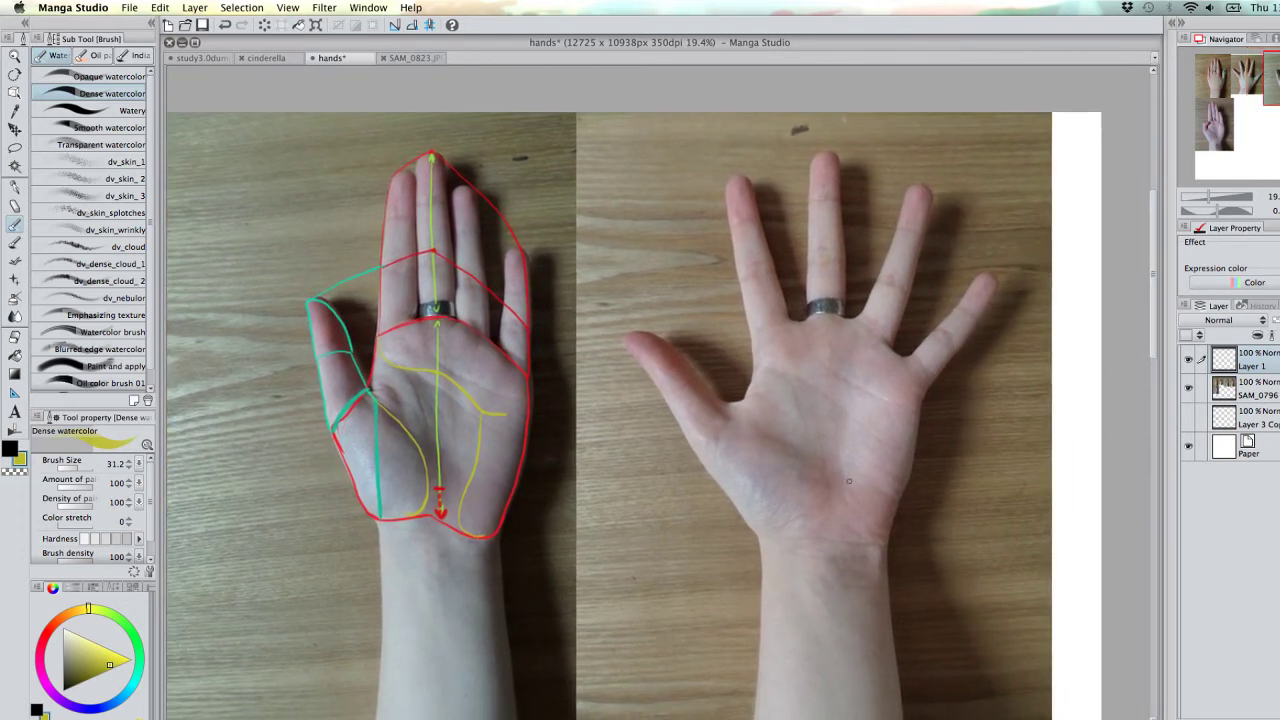
{"action": "mouse_move", "coordinate": [748, 528]}
{"action": "left_mouse_down"}
{"action": "mouse_move", "coordinate": [828, 516]}
{"action": "mouse_move", "coordinate": [884, 545]}
{"action": "left_mouse_up"}
{"action": "key", "text": "ctrl+z"}
- Hatch the pads below the fingers and under the ring and little fingers in yellow, undoing a stray zigzag
{"action": "scroll", "coordinate": [886, 549], "scroll_direction": "left", "scroll_amount": 5}
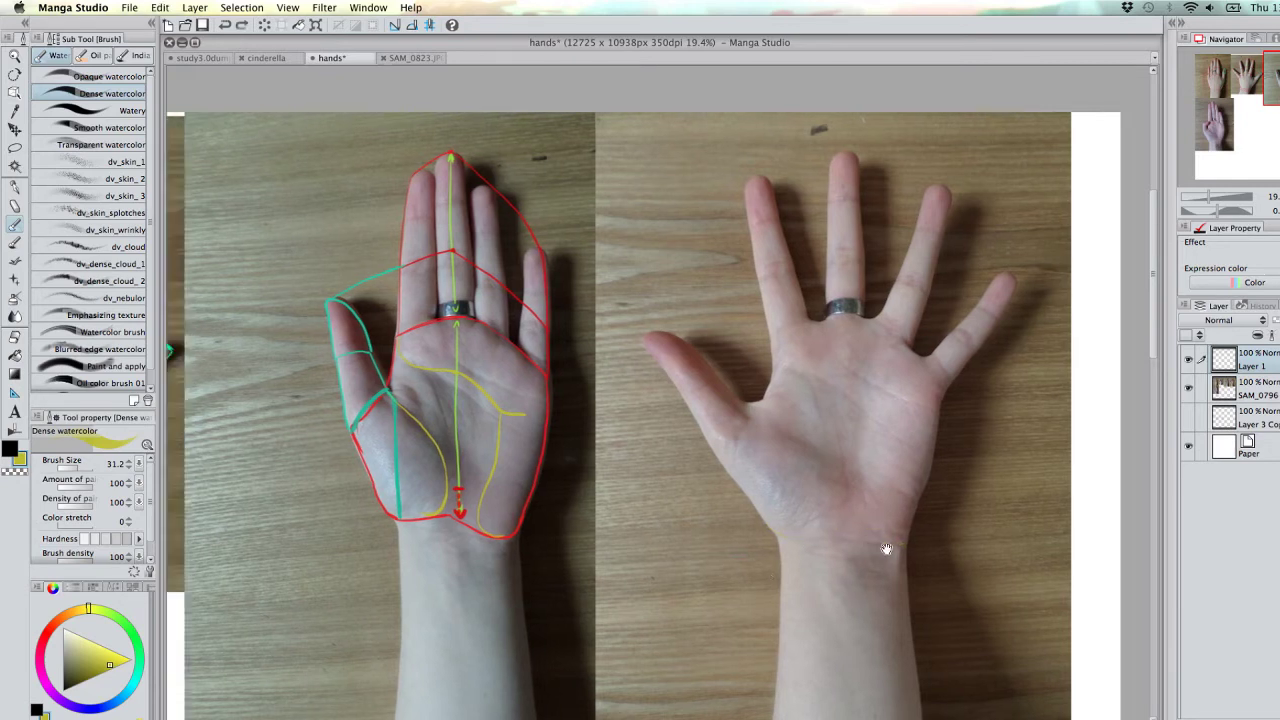
{"action": "left_click", "coordinate": [577, 351]}
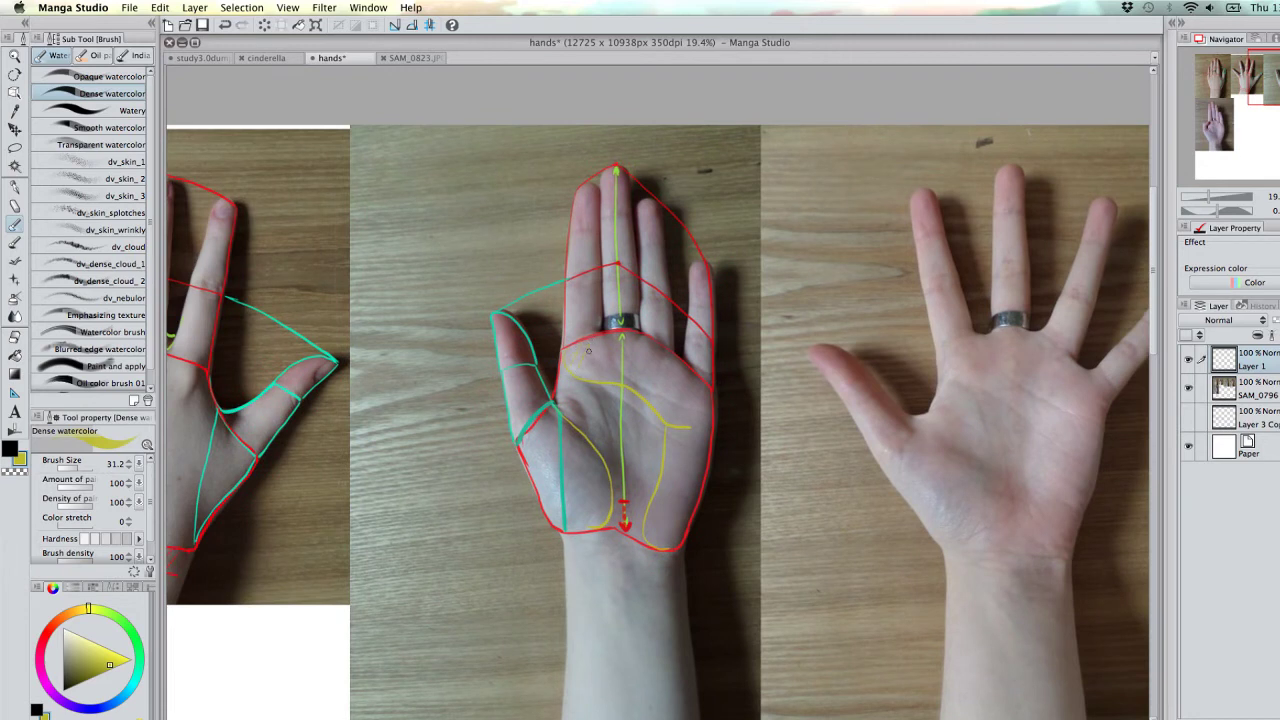
{"action": "left_click_drag", "start_coordinate": [614, 345], "coordinate": [602, 375]}
{"action": "mouse_move", "coordinate": [646, 336]}
{"action": "left_mouse_down"}
{"action": "mouse_move", "coordinate": [626, 376]}
{"action": "mouse_move", "coordinate": [653, 346]}
{"action": "mouse_move", "coordinate": [630, 388]}
{"action": "mouse_move", "coordinate": [661, 353]}
{"action": "mouse_move", "coordinate": [647, 388]}
{"action": "mouse_move", "coordinate": [668, 395]}
{"action": "mouse_move", "coordinate": [692, 378]}
{"action": "mouse_move", "coordinate": [675, 408]}
{"action": "mouse_move", "coordinate": [702, 387]}
{"action": "mouse_move", "coordinate": [666, 489]}
{"action": "mouse_move", "coordinate": [703, 448]}
{"action": "mouse_move", "coordinate": [657, 533]}
{"action": "mouse_move", "coordinate": [693, 493]}
{"action": "mouse_move", "coordinate": [668, 532]}
{"action": "left_mouse_up"}
{"action": "left_click_drag", "start_coordinate": [578, 405], "coordinate": [649, 449]}
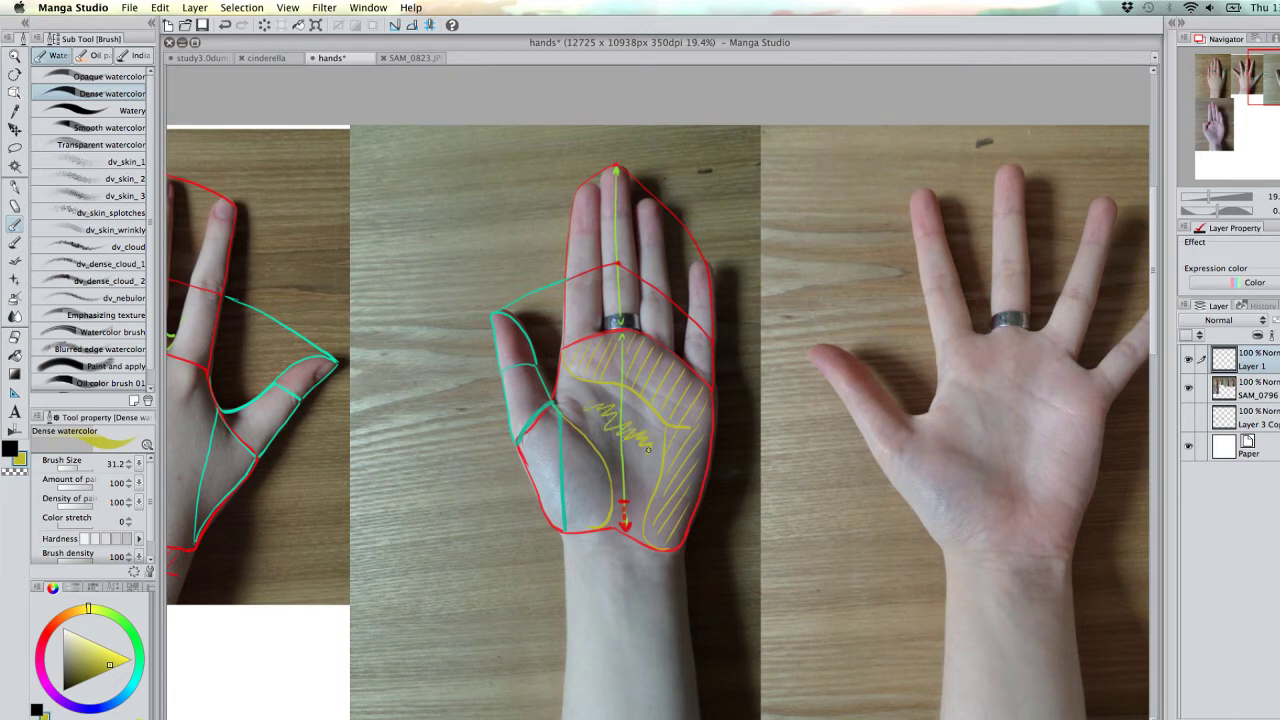
{"action": "key", "text": "super+z"}
{"action": "left_click_drag", "start_coordinate": [1023, 506], "coordinate": [867, 498]}
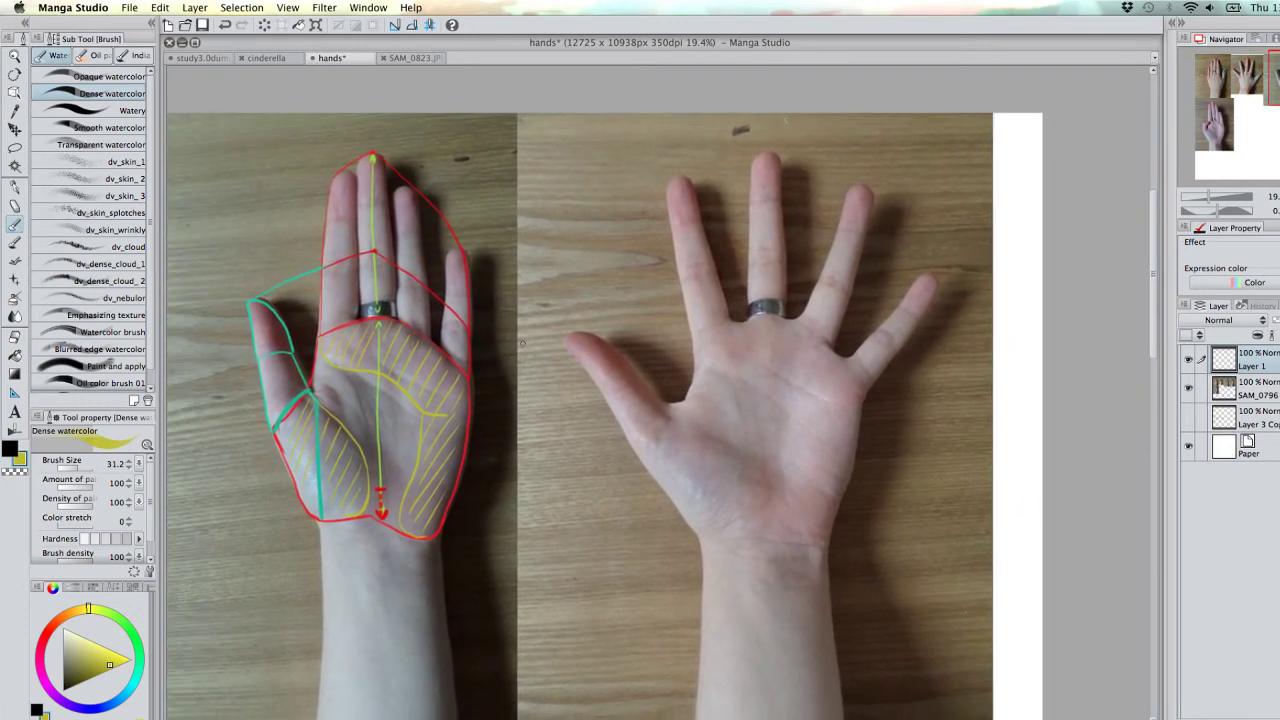
{"action": "left_click", "coordinate": [468, 374], "text": "alt"}
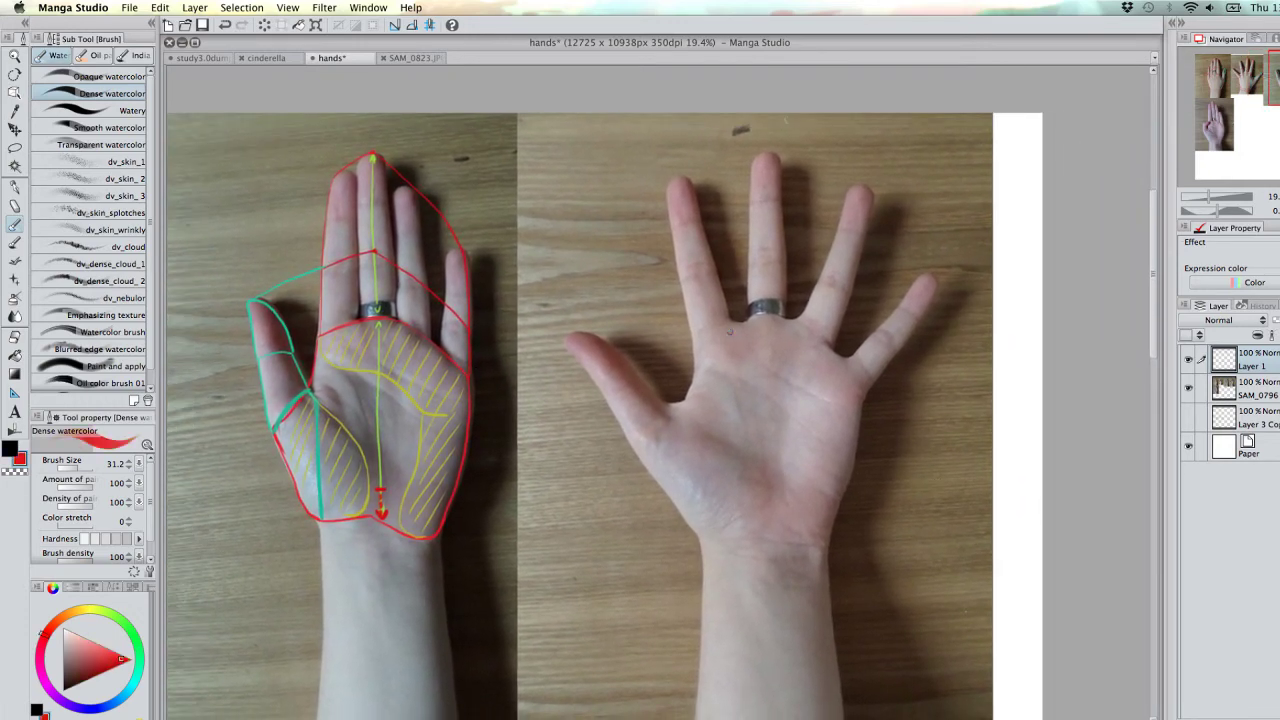
- Outline the third hand's palm in red, from the top edge down both sides and across the bottom
{"action": "left_click_drag", "start_coordinate": [826, 349], "coordinate": [810, 348]}
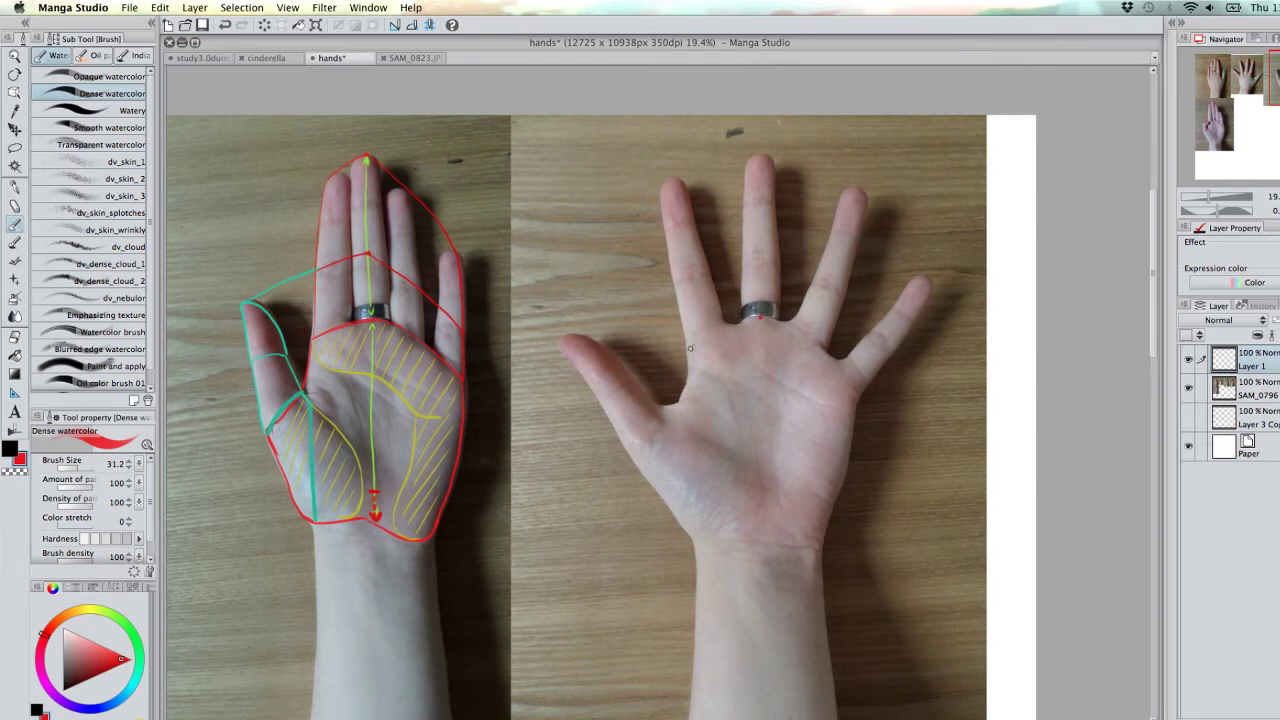
{"action": "left_click_drag", "start_coordinate": [690, 348], "coordinate": [762, 316]}
{"action": "left_click_drag", "start_coordinate": [762, 316], "coordinate": [850, 386]}
{"action": "mouse_move", "coordinate": [691, 348]}
{"action": "left_mouse_down"}
{"action": "mouse_move", "coordinate": [685, 388]}
{"action": "mouse_move", "coordinate": [639, 461]}
{"action": "mouse_move", "coordinate": [692, 534]}
{"action": "left_mouse_up"}
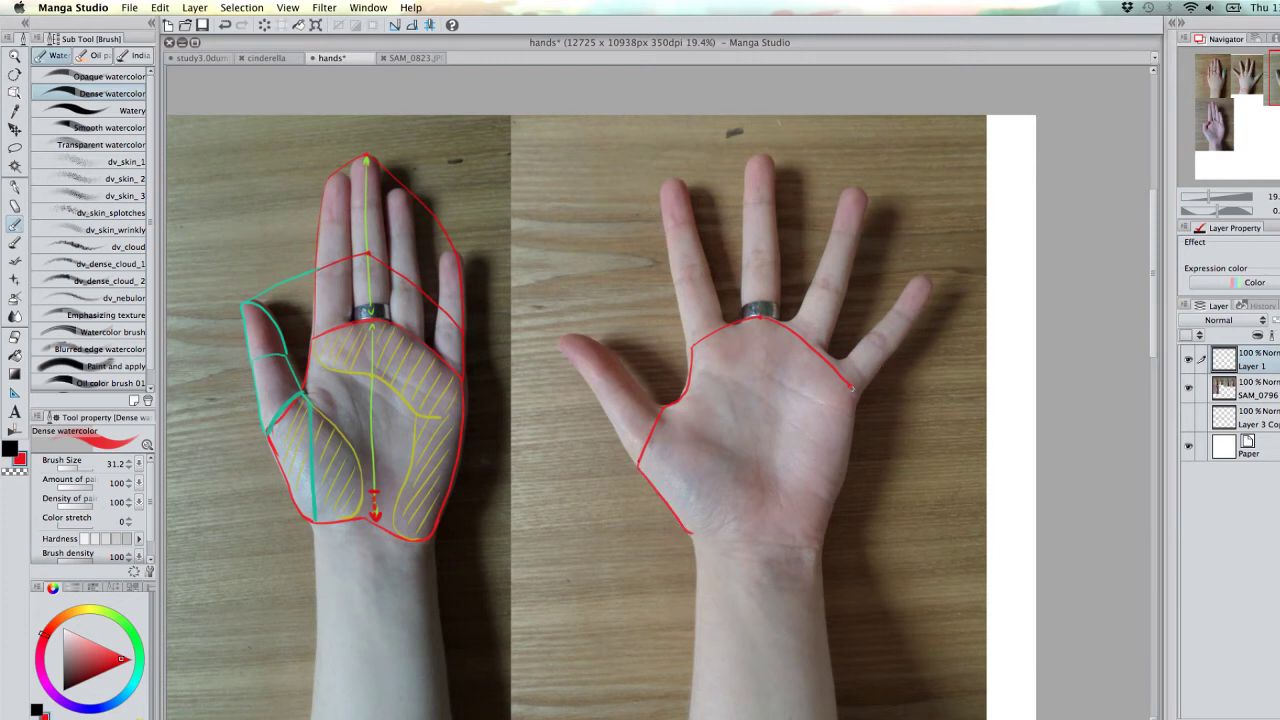
{"action": "left_click_drag", "start_coordinate": [851, 388], "coordinate": [852, 395]}
{"action": "left_click_drag", "start_coordinate": [848, 444], "coordinate": [830, 517]}
{"action": "mouse_move", "coordinate": [686, 533]}
{"action": "left_mouse_down"}
{"action": "mouse_move", "coordinate": [757, 520]}
{"action": "mouse_move", "coordinate": [793, 534]}
{"action": "mouse_move", "coordinate": [825, 526]}
{"action": "mouse_move", "coordinate": [820, 536]}
{"action": "left_mouse_up"}
- Draw a red wrist band below the palm with forearm edges and hatching
{"action": "left_click_drag", "start_coordinate": [691, 536], "coordinate": [698, 556]}
{"action": "left_click_drag", "start_coordinate": [698, 556], "coordinate": [820, 565]}
{"action": "left_click_drag", "start_coordinate": [696, 560], "coordinate": [696, 610]}
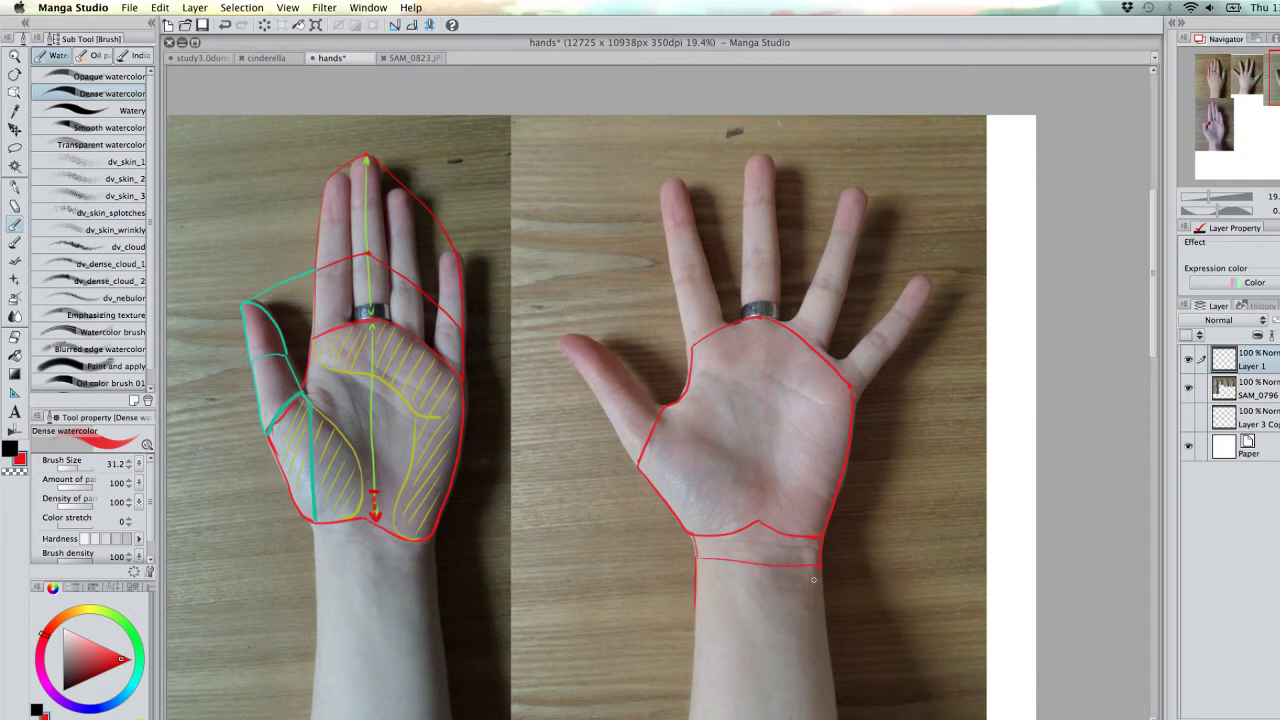
{"action": "left_click_drag", "start_coordinate": [821, 573], "coordinate": [826, 628]}
{"action": "mouse_move", "coordinate": [698, 557]}
{"action": "left_mouse_down"}
{"action": "mouse_move", "coordinate": [752, 525]}
{"action": "mouse_move", "coordinate": [733, 562]}
{"action": "mouse_move", "coordinate": [759, 523]}
{"action": "mouse_move", "coordinate": [757, 550]}
{"action": "mouse_move", "coordinate": [796, 542]}
{"action": "left_mouse_up"}
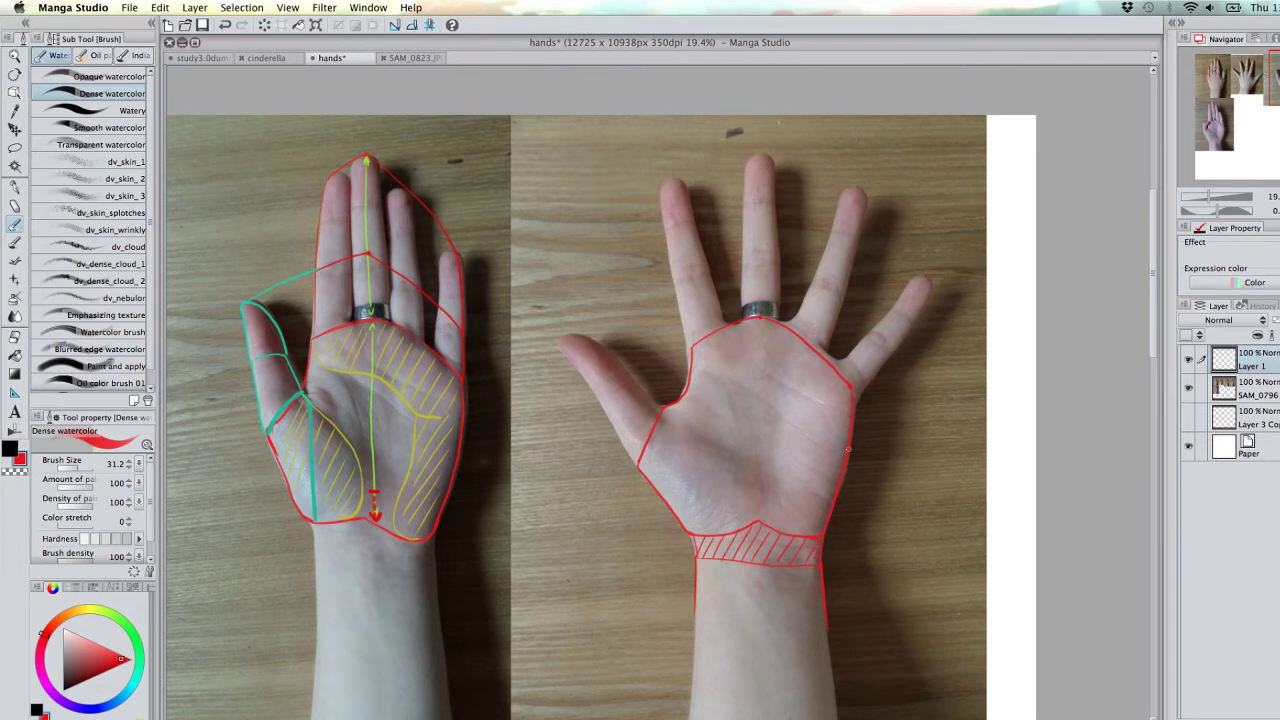
- Add a red knuckle arc across the fingers and a bracket arcing over the fingertips
{"action": "scroll", "coordinate": [848, 450], "scroll_direction": "up", "scroll_amount": 1}
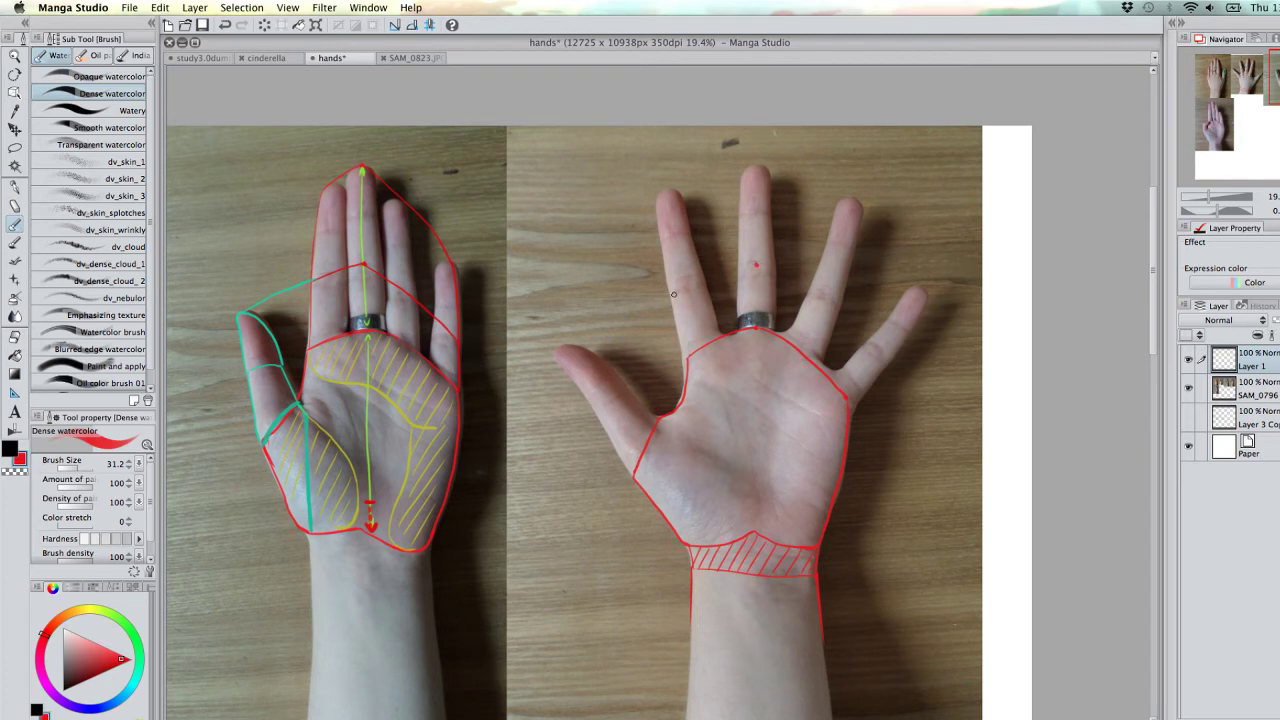
{"action": "mouse_move", "coordinate": [673, 291]}
{"action": "left_mouse_down"}
{"action": "mouse_move", "coordinate": [757, 263]}
{"action": "mouse_move", "coordinate": [836, 308]}
{"action": "mouse_move", "coordinate": [880, 360]}
{"action": "left_mouse_up"}
{"action": "left_click_drag", "start_coordinate": [657, 196], "coordinate": [686, 356]}
{"action": "mouse_move", "coordinate": [659, 197]}
{"action": "left_mouse_down"}
{"action": "mouse_move", "coordinate": [764, 165]}
{"action": "mouse_move", "coordinate": [820, 185]}
{"action": "mouse_move", "coordinate": [904, 251]}
{"action": "mouse_move", "coordinate": [923, 300]}
{"action": "mouse_move", "coordinate": [915, 318]}
{"action": "left_mouse_up"}
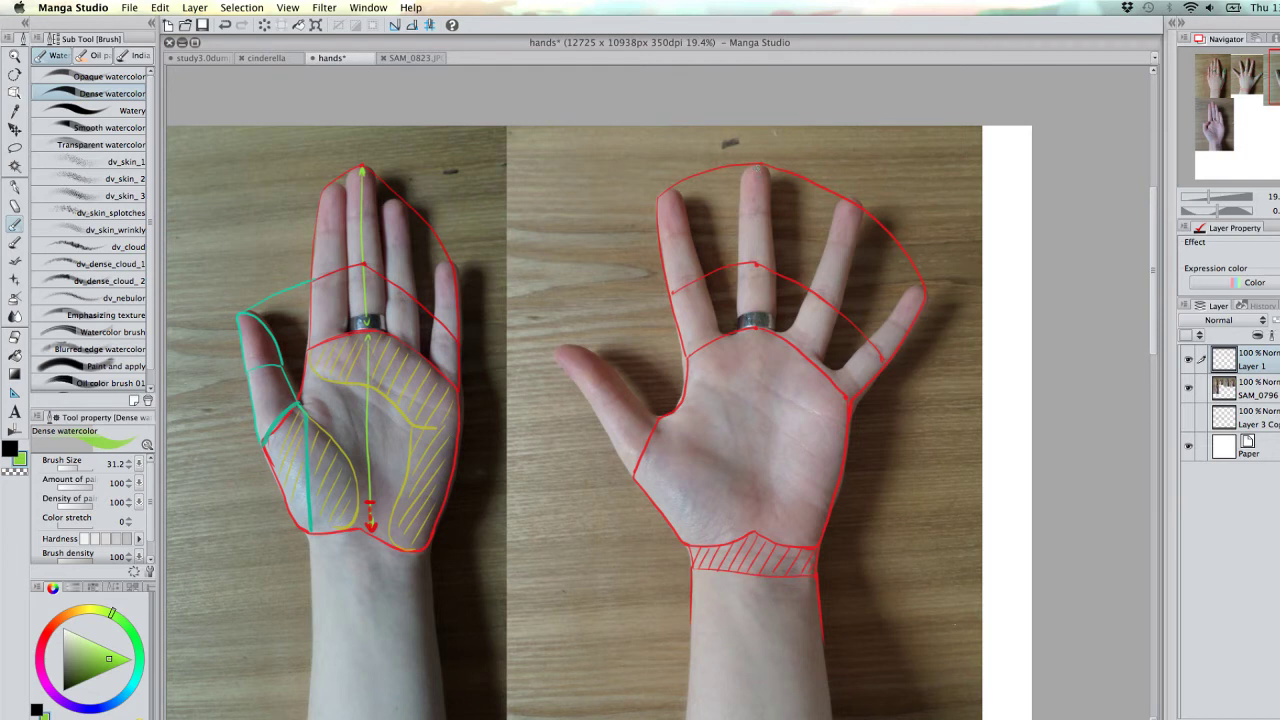
- Draw a green midline from the middle fingertip down the palm, ending in a red arrowhead
{"action": "left_click_drag", "start_coordinate": [760, 166], "coordinate": [758, 205]}
{"action": "left_click_drag", "start_coordinate": [757, 267], "coordinate": [757, 319]}
{"action": "left_click_drag", "start_coordinate": [757, 338], "coordinate": [760, 500]}
{"action": "left_click", "coordinate": [816, 540], "text": "alt"}
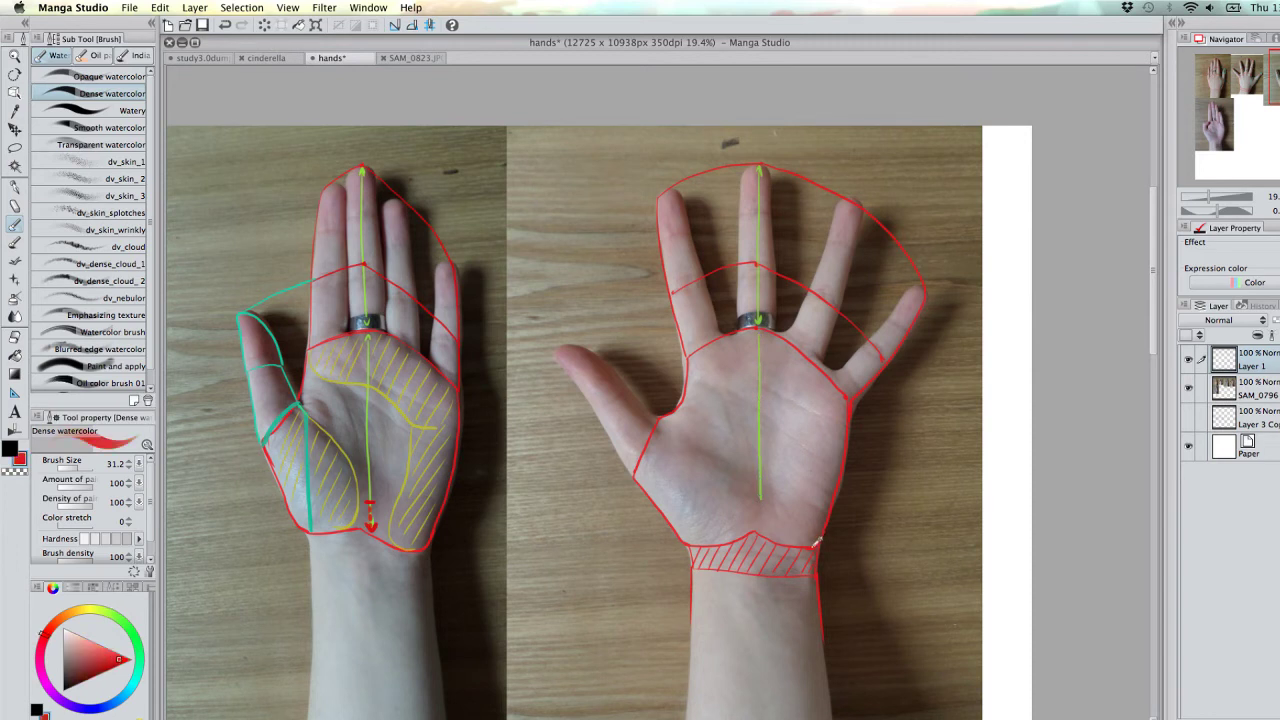
{"action": "left_click_drag", "start_coordinate": [759, 510], "coordinate": [761, 532]}
- Outline the thumb in teal from palm edge and web to tip, redrawing one undone tip line
{"action": "left_click", "coordinate": [758, 324], "text": "alt"}
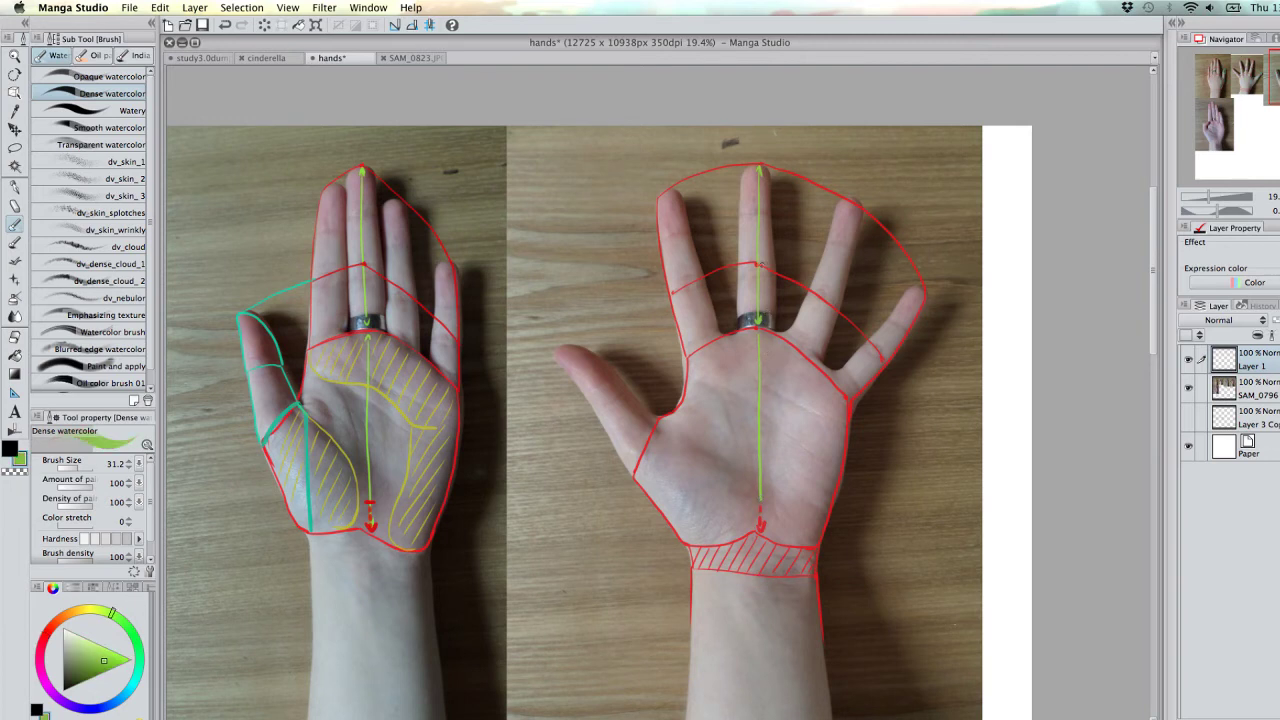
{"action": "left_click_drag", "start_coordinate": [112, 612], "coordinate": [137, 672]}
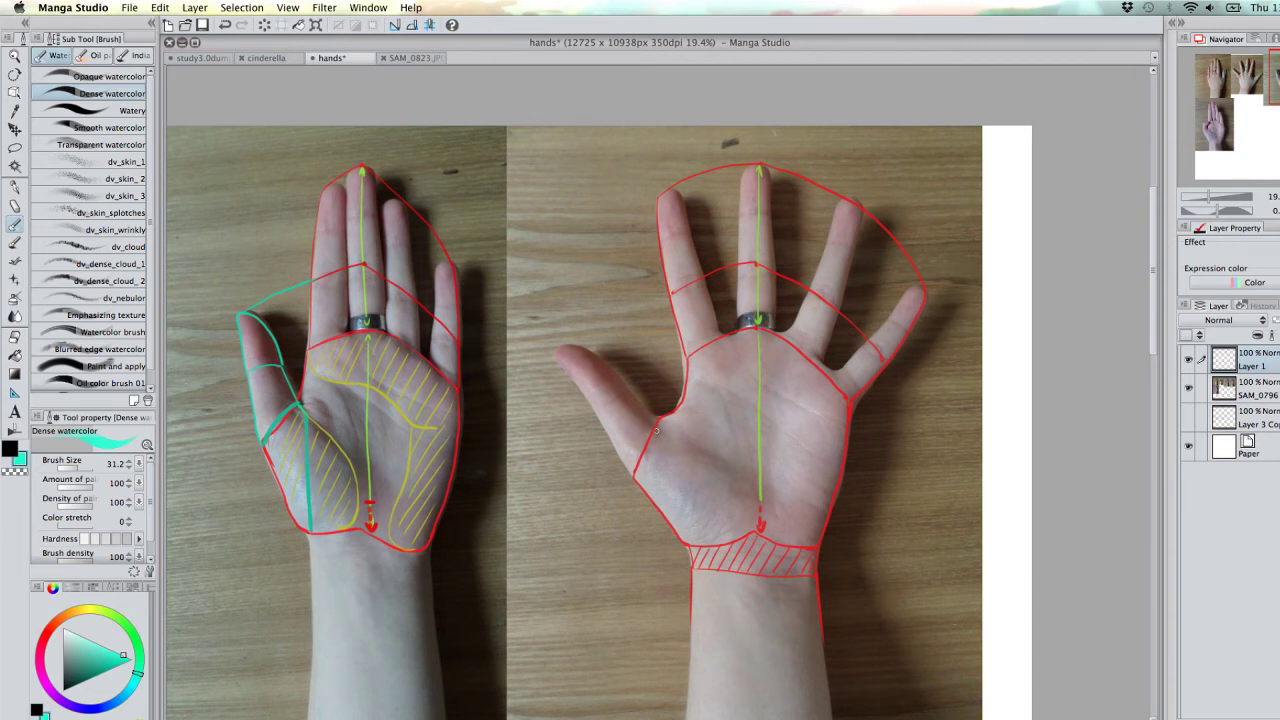
{"action": "left_click_drag", "start_coordinate": [660, 415], "coordinate": [635, 473]}
{"action": "mouse_move", "coordinate": [630, 390]}
{"action": "left_mouse_down"}
{"action": "mouse_move", "coordinate": [656, 417]}
{"action": "mouse_move", "coordinate": [633, 387]}
{"action": "mouse_move", "coordinate": [600, 410]}
{"action": "left_mouse_up"}
{"action": "left_click_drag", "start_coordinate": [558, 362], "coordinate": [598, 408]}
{"action": "mouse_move", "coordinate": [553, 358]}
{"action": "left_mouse_down"}
{"action": "mouse_move", "coordinate": [601, 354]}
{"action": "mouse_move", "coordinate": [630, 390]}
{"action": "left_mouse_up"}
{"action": "left_click_drag", "start_coordinate": [558, 350], "coordinate": [668, 298]}
{"action": "left_click", "coordinate": [225, 25]}
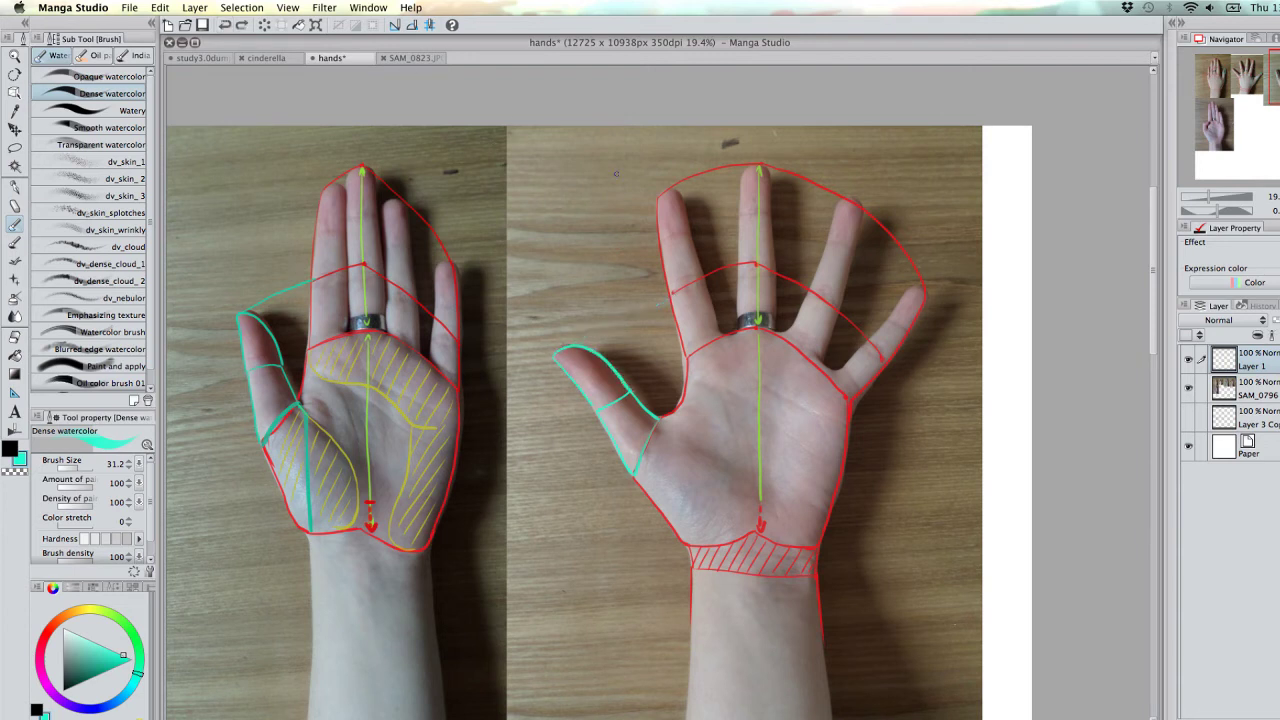
{"action": "left_click_drag", "start_coordinate": [668, 298], "coordinate": [575, 340]}
- Draw a teal line from the thumb base down the palm, then yellow curves outlining the pads
{"action": "left_click_drag", "start_coordinate": [670, 412], "coordinate": [690, 546]}
{"action": "left_click", "coordinate": [433, 431], "text": "alt"}
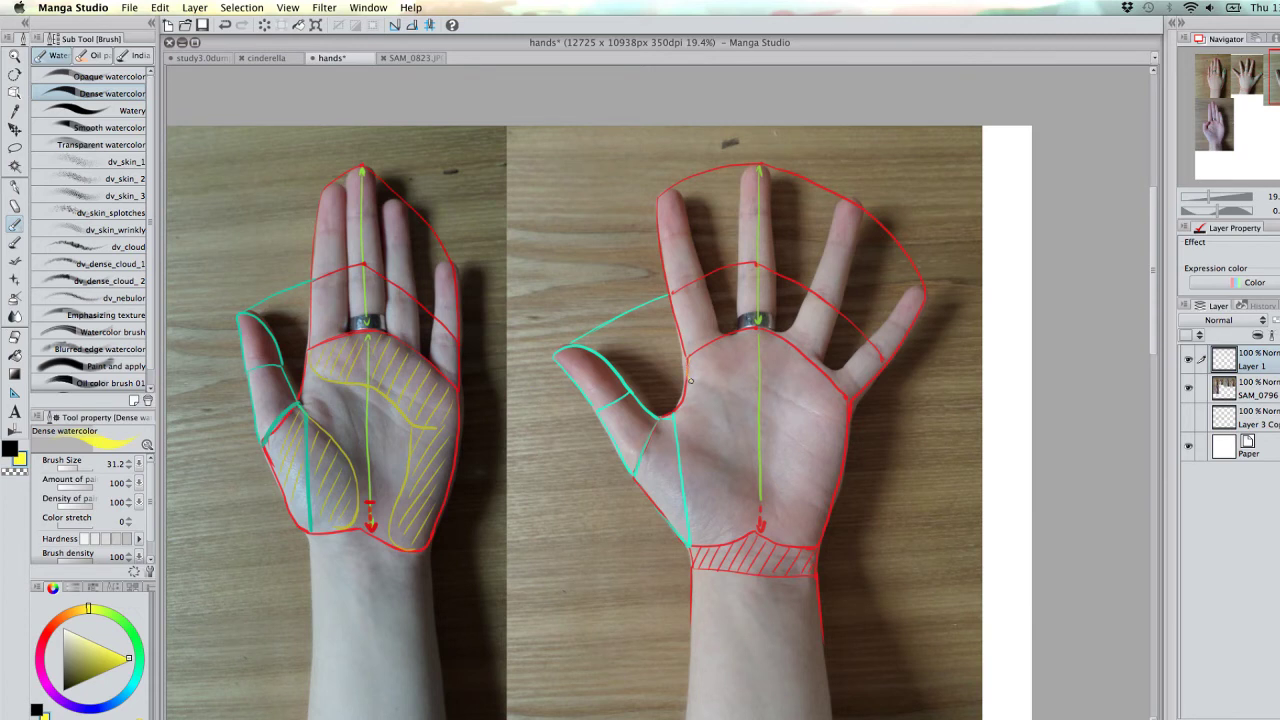
{"action": "mouse_move", "coordinate": [690, 378]}
{"action": "left_mouse_down"}
{"action": "mouse_move", "coordinate": [764, 391]}
{"action": "mouse_move", "coordinate": [804, 421]}
{"action": "mouse_move", "coordinate": [767, 530]}
{"action": "left_mouse_up"}
{"action": "mouse_move", "coordinate": [668, 418]}
{"action": "left_mouse_down"}
{"action": "mouse_move", "coordinate": [708, 452]}
{"action": "mouse_move", "coordinate": [739, 532]}
{"action": "left_mouse_up"}
- Hatch the thumb-base, upper and outer palm pads with diagonal yellow strokes
{"action": "mouse_move", "coordinate": [658, 425]}
{"action": "left_mouse_down"}
{"action": "mouse_move", "coordinate": [646, 468]}
{"action": "mouse_move", "coordinate": [668, 510]}
{"action": "left_mouse_up"}
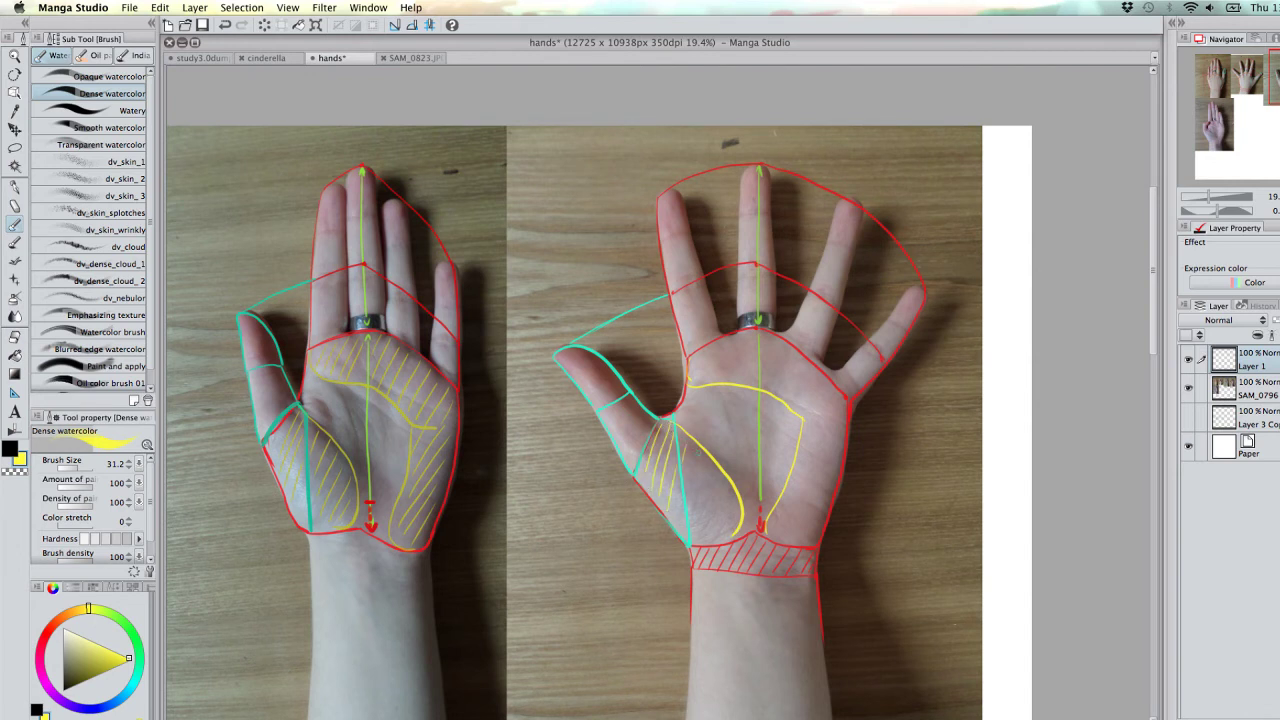
{"action": "left_click_drag", "start_coordinate": [692, 452], "coordinate": [684, 502]}
{"action": "left_click_drag", "start_coordinate": [708, 458], "coordinate": [708, 530]}
{"action": "left_click_drag", "start_coordinate": [734, 484], "coordinate": [718, 534]}
{"action": "mouse_move", "coordinate": [704, 346]}
{"action": "left_mouse_down"}
{"action": "mouse_move", "coordinate": [694, 380]}
{"action": "mouse_move", "coordinate": [710, 384]}
{"action": "left_mouse_up"}
{"action": "mouse_move", "coordinate": [736, 334]}
{"action": "left_mouse_down"}
{"action": "mouse_move", "coordinate": [724, 374]}
{"action": "mouse_move", "coordinate": [744, 376]}
{"action": "left_mouse_up"}
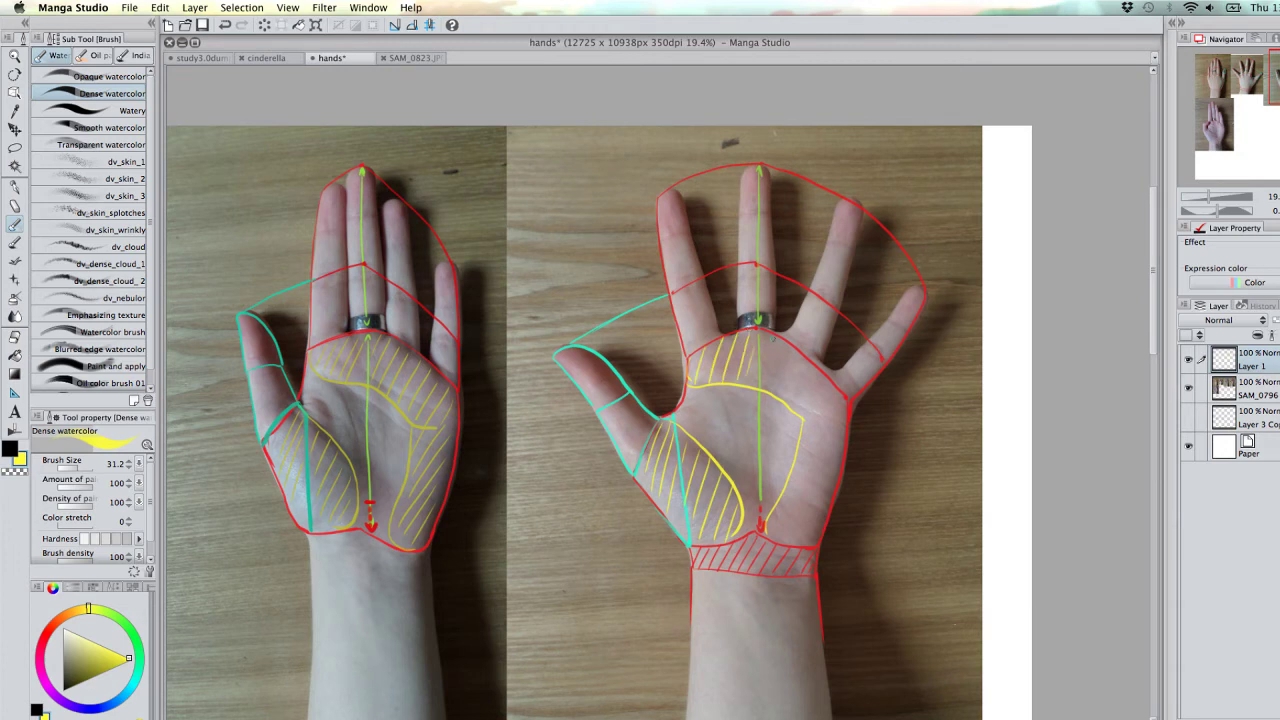
{"action": "left_click_drag", "start_coordinate": [776, 336], "coordinate": [770, 392]}
{"action": "mouse_move", "coordinate": [798, 350]}
{"action": "left_mouse_down"}
{"action": "mouse_move", "coordinate": [783, 391]}
{"action": "mouse_move", "coordinate": [815, 369]}
{"action": "mouse_move", "coordinate": [808, 446]}
{"action": "left_mouse_up"}
{"action": "left_click_drag", "start_coordinate": [840, 404], "coordinate": [784, 504]}
{"action": "left_click_drag", "start_coordinate": [834, 446], "coordinate": [778, 534]}
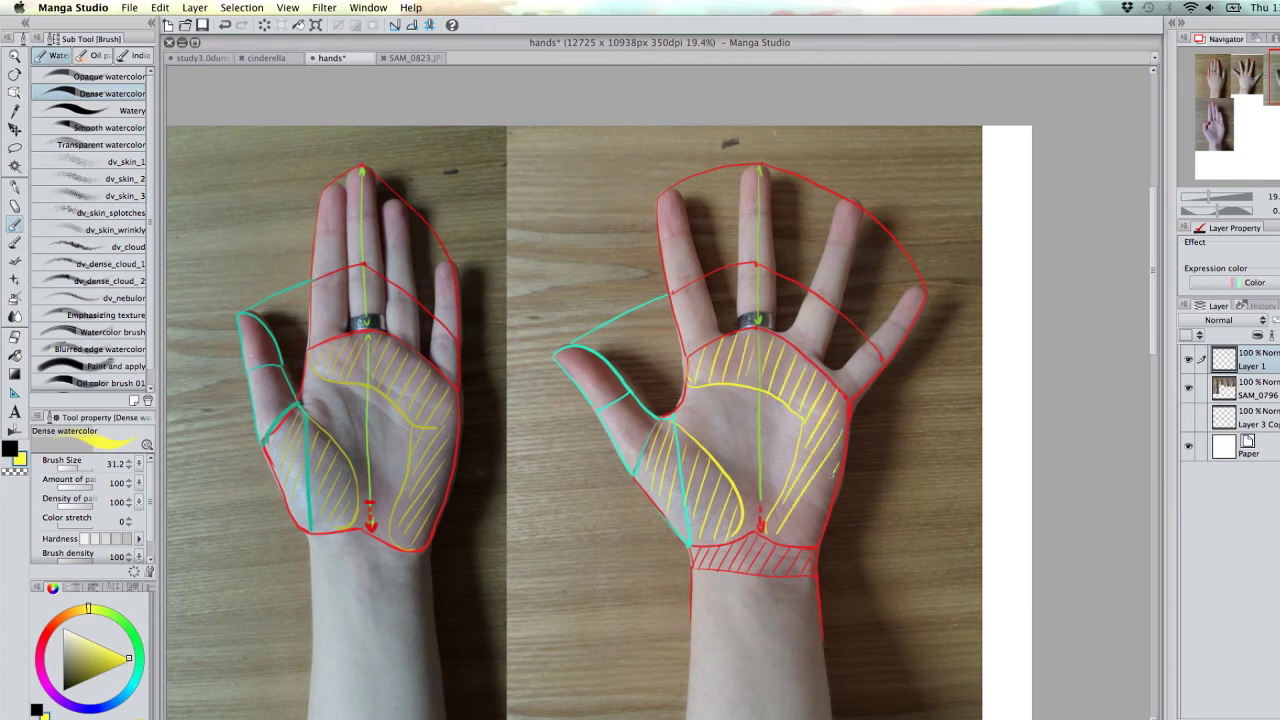
{"action": "mouse_move", "coordinate": [836, 474]}
{"action": "left_mouse_down"}
{"action": "mouse_move", "coordinate": [812, 507]}
{"action": "mouse_move", "coordinate": [804, 544]}
{"action": "left_mouse_up"}
{"action": "scroll", "coordinate": [973, 487], "scroll_direction": "down", "scroll_amount": 3}
- Switch to teal and extend the thumb crease lines on both the left and right palm photos
{"action": "scroll", "coordinate": [1008, 443], "scroll_direction": "up", "scroll_amount": 4}
{"action": "mouse_move", "coordinate": [1008, 443]}
{"action": "left_mouse_down"}
{"action": "mouse_move", "coordinate": [932, 418]}
{"action": "mouse_move", "coordinate": [876, 430]}
{"action": "left_mouse_up"}
{"action": "left_click", "coordinate": [128, 657]}
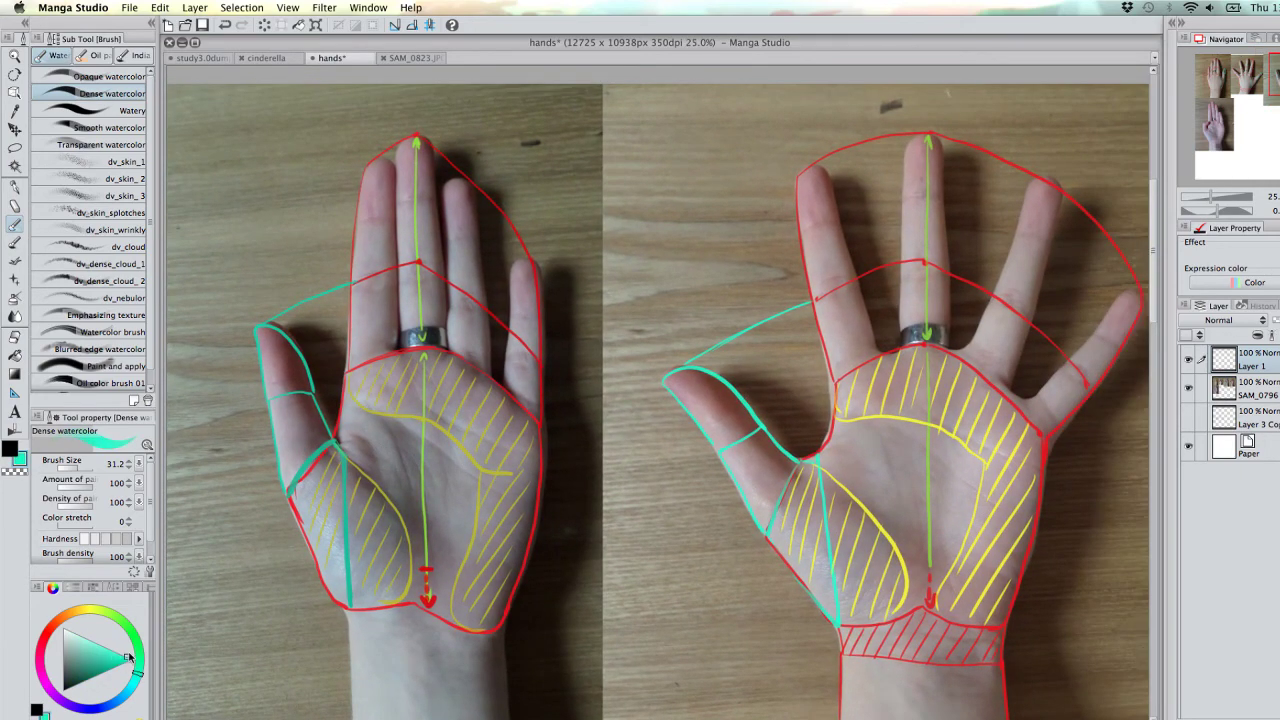
{"action": "left_click_drag", "start_coordinate": [596, 426], "coordinate": [674, 444]}
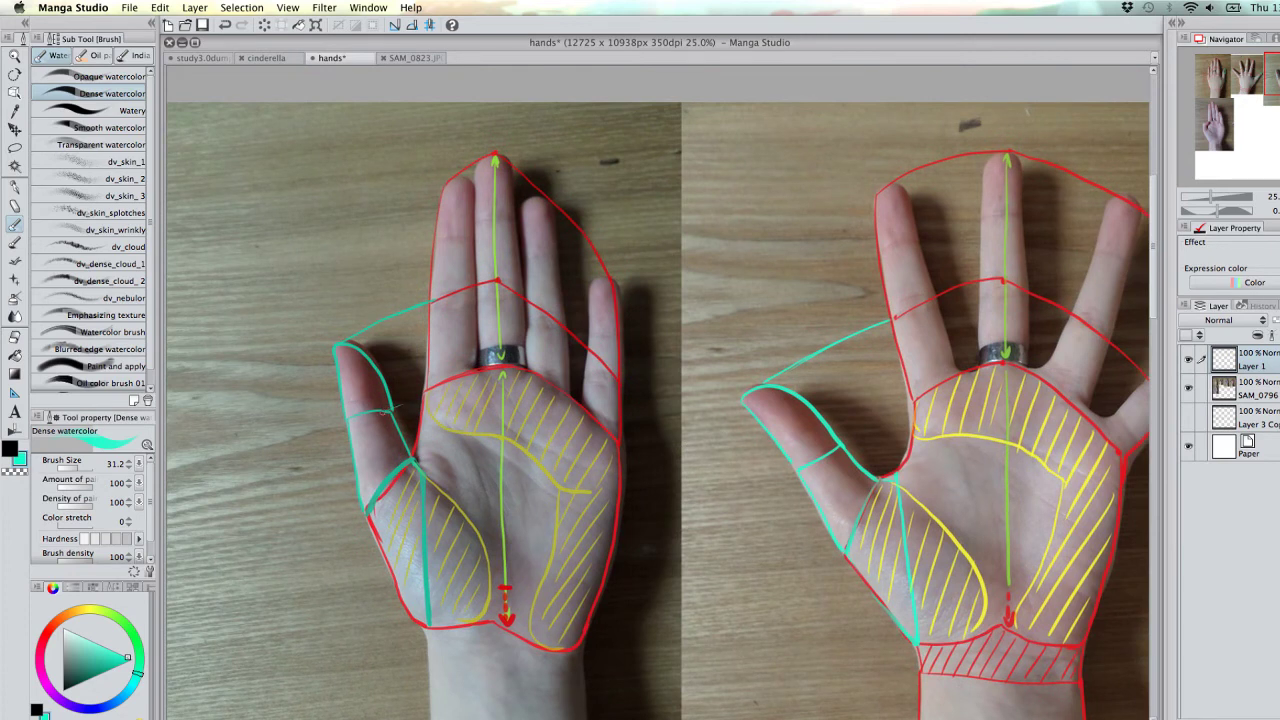
{"action": "left_click_drag", "start_coordinate": [380, 412], "coordinate": [424, 397]}
{"action": "left_click_drag", "start_coordinate": [573, 445], "coordinate": [427, 457]}
{"action": "left_click_drag", "start_coordinate": [764, 414], "coordinate": [694, 458]}
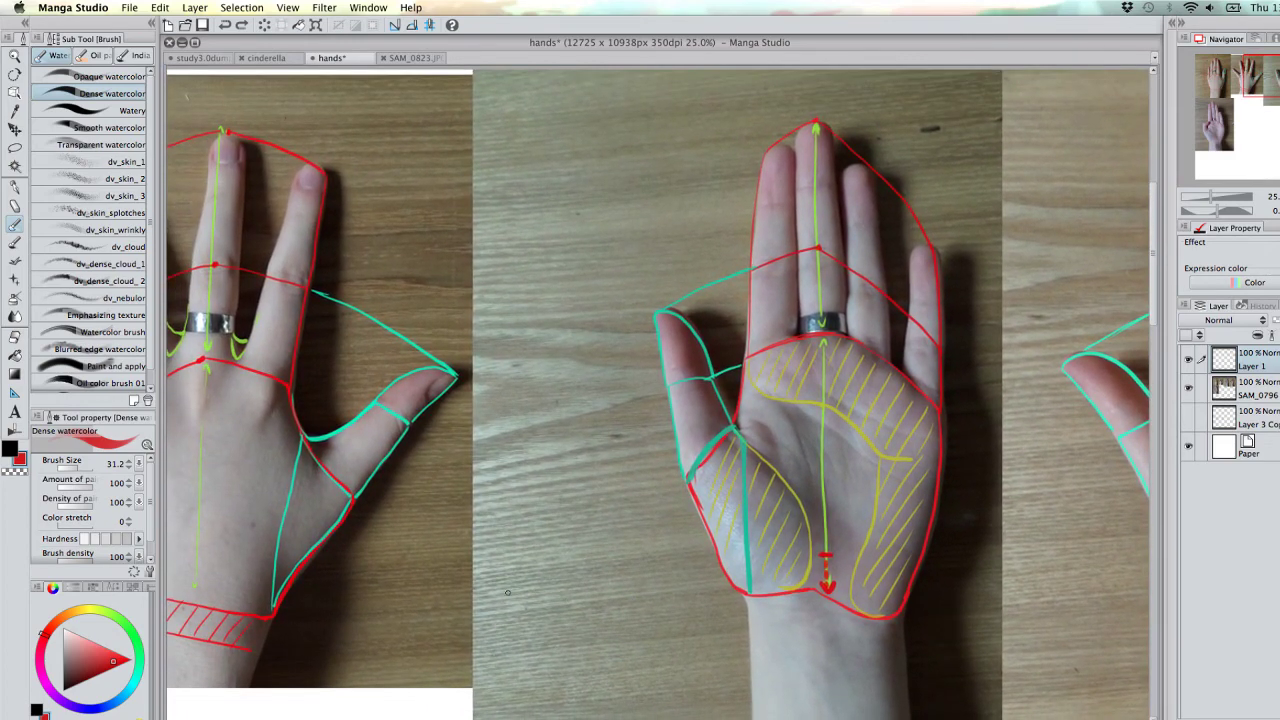
- Draw red horizontal guide lines beside the palm photo, undoing misdrawn strokes
{"action": "left_click_drag", "start_coordinate": [525, 594], "coordinate": [638, 591]}
{"action": "left_click_drag", "start_coordinate": [693, 592], "coordinate": [707, 593]}
{"action": "left_click_drag", "start_coordinate": [508, 350], "coordinate": [642, 355]}
{"action": "key", "text": "super+z"}
{"action": "left_click_drag", "start_coordinate": [537, 348], "coordinate": [652, 343]}
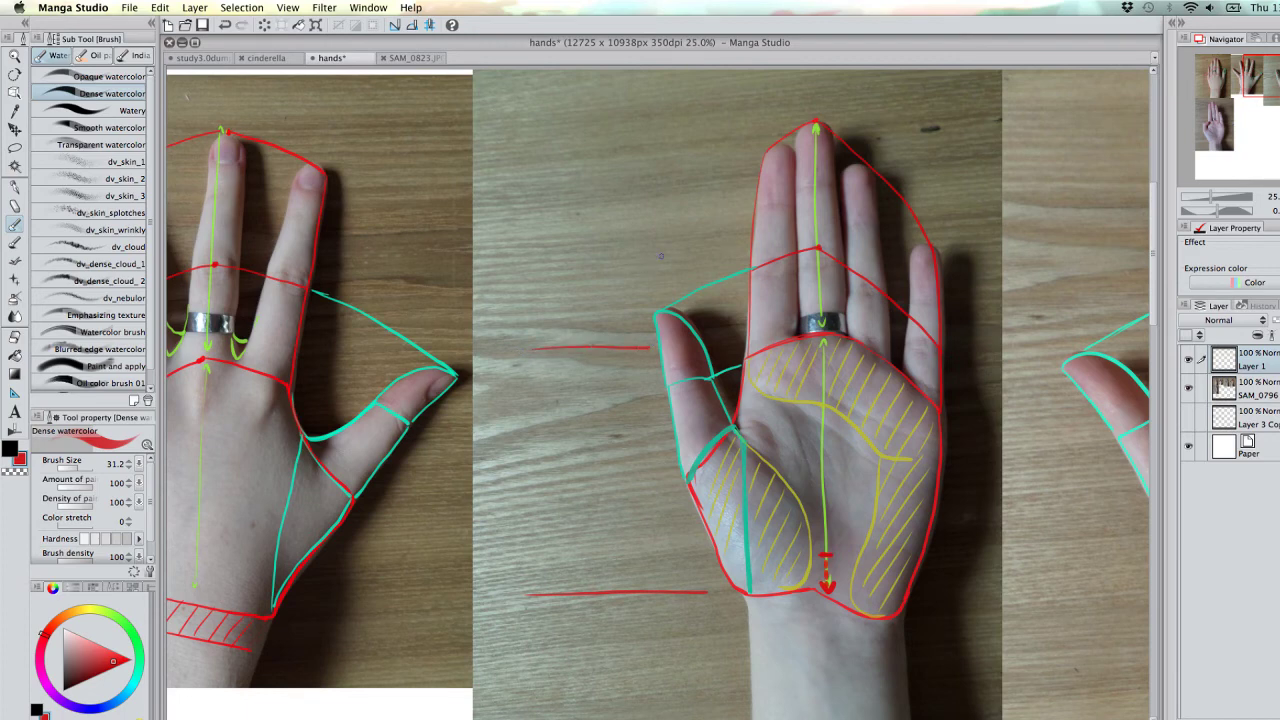
{"action": "scroll", "coordinate": [660, 256], "scroll_direction": "up", "scroll_amount": 2}
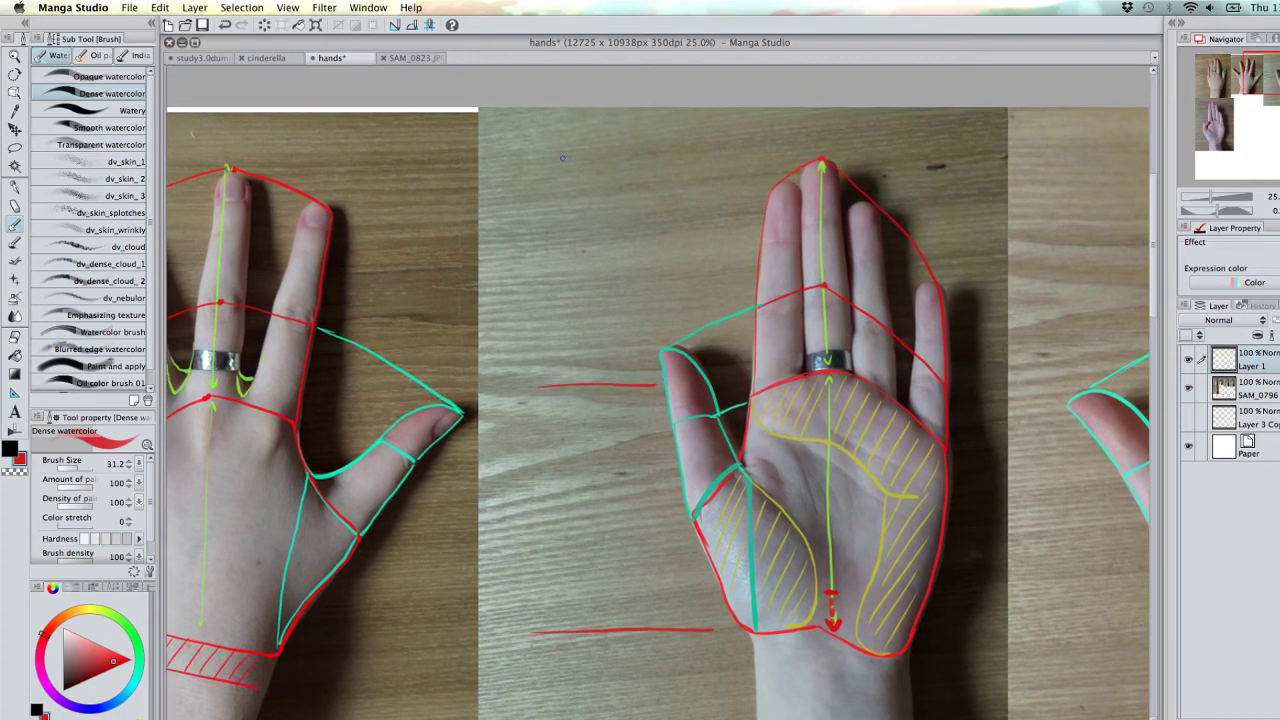
{"action": "left_click_drag", "start_coordinate": [524, 162], "coordinate": [704, 166]}
{"action": "key", "text": "super+z"}
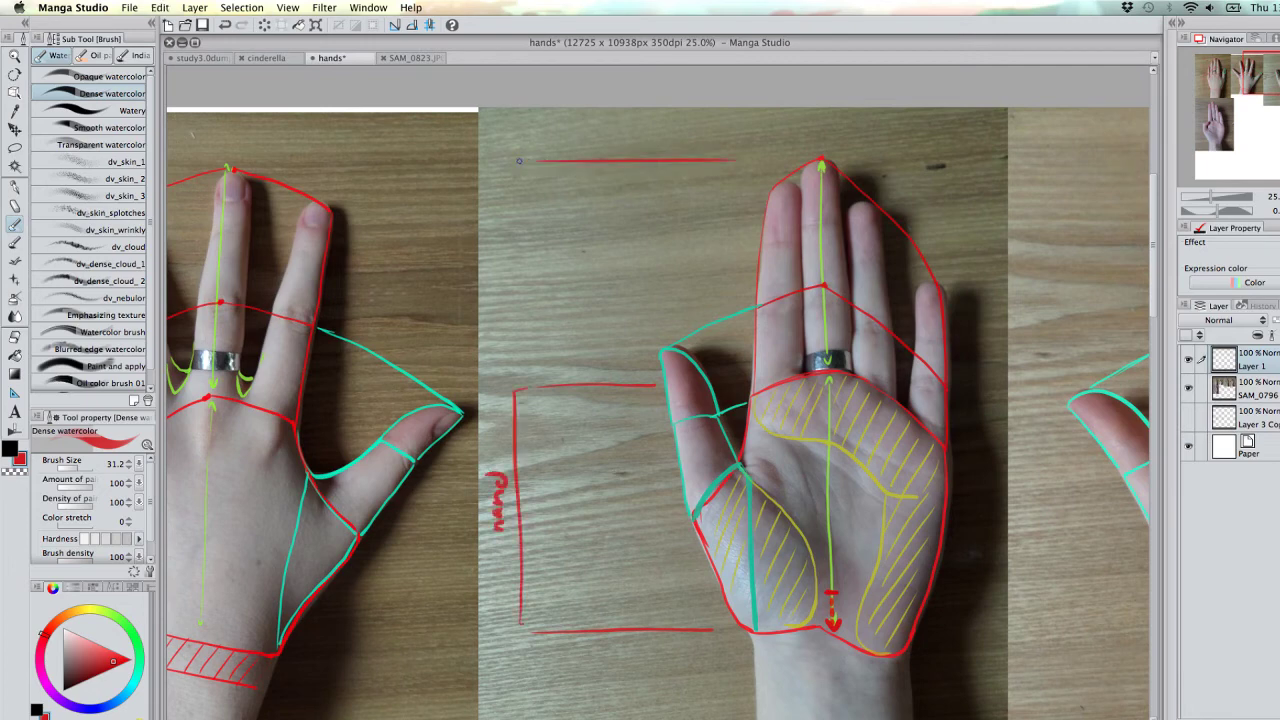
- Draw the red side bracket, write 'fingers', and add finger-base and cross guide lines
{"action": "mouse_move", "coordinate": [519, 160]}
{"action": "left_mouse_down"}
{"action": "mouse_move", "coordinate": [498, 170]}
{"action": "mouse_move", "coordinate": [512, 376]}
{"action": "left_mouse_up"}
{"action": "left_click_drag", "start_coordinate": [489, 293], "coordinate": [492, 212]}
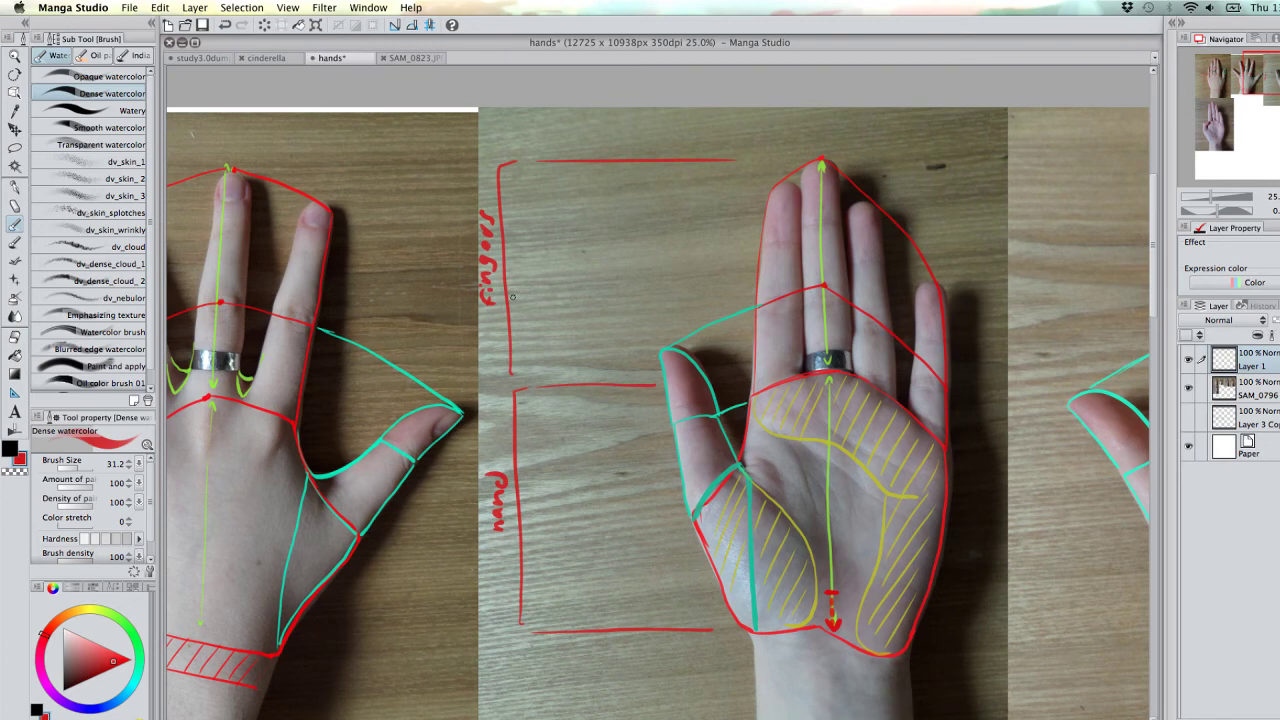
{"action": "left_click_drag", "start_coordinate": [512, 297], "coordinate": [634, 291]}
{"action": "key", "text": "super+z"}
{"action": "left_click_drag", "start_coordinate": [518, 302], "coordinate": [745, 300]}
{"action": "left_click_drag", "start_coordinate": [508, 228], "coordinate": [762, 224]}
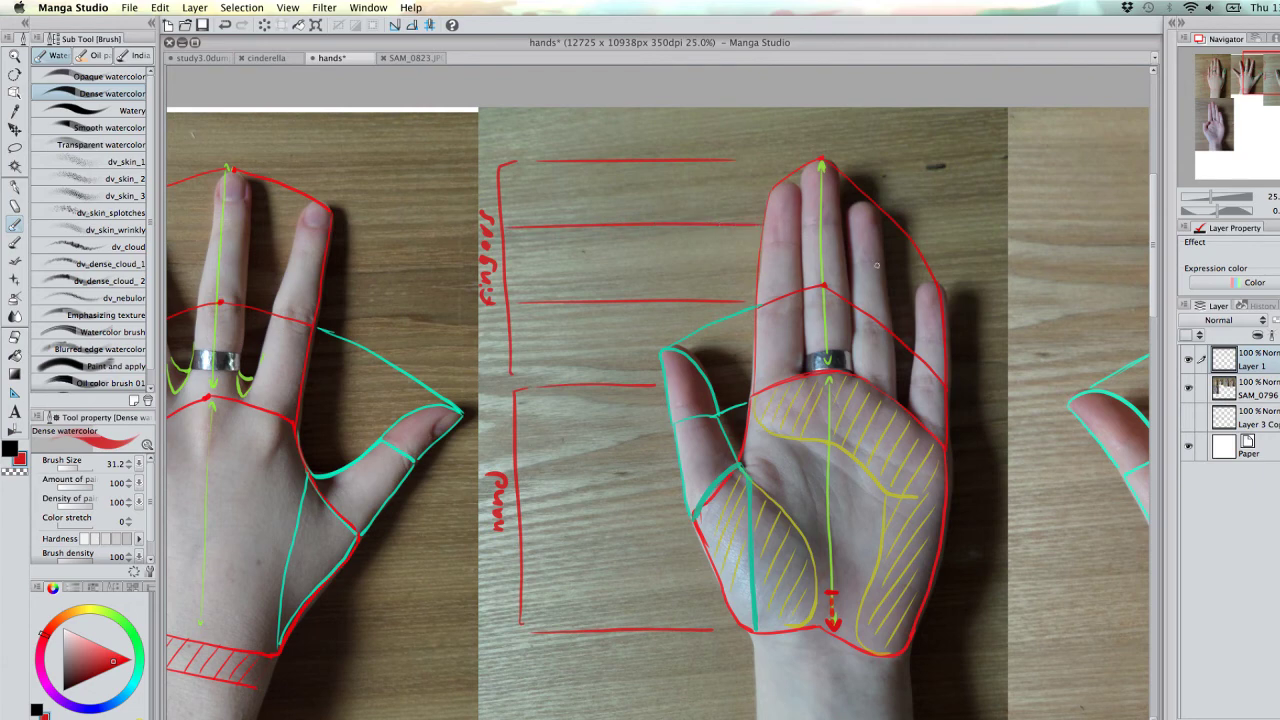
- Replace the extra top red guide line with a lower line across the fingers bracket, then zoom out to 12.5%
{"action": "left_click_drag", "start_coordinate": [497, 186], "coordinate": [777, 180]}
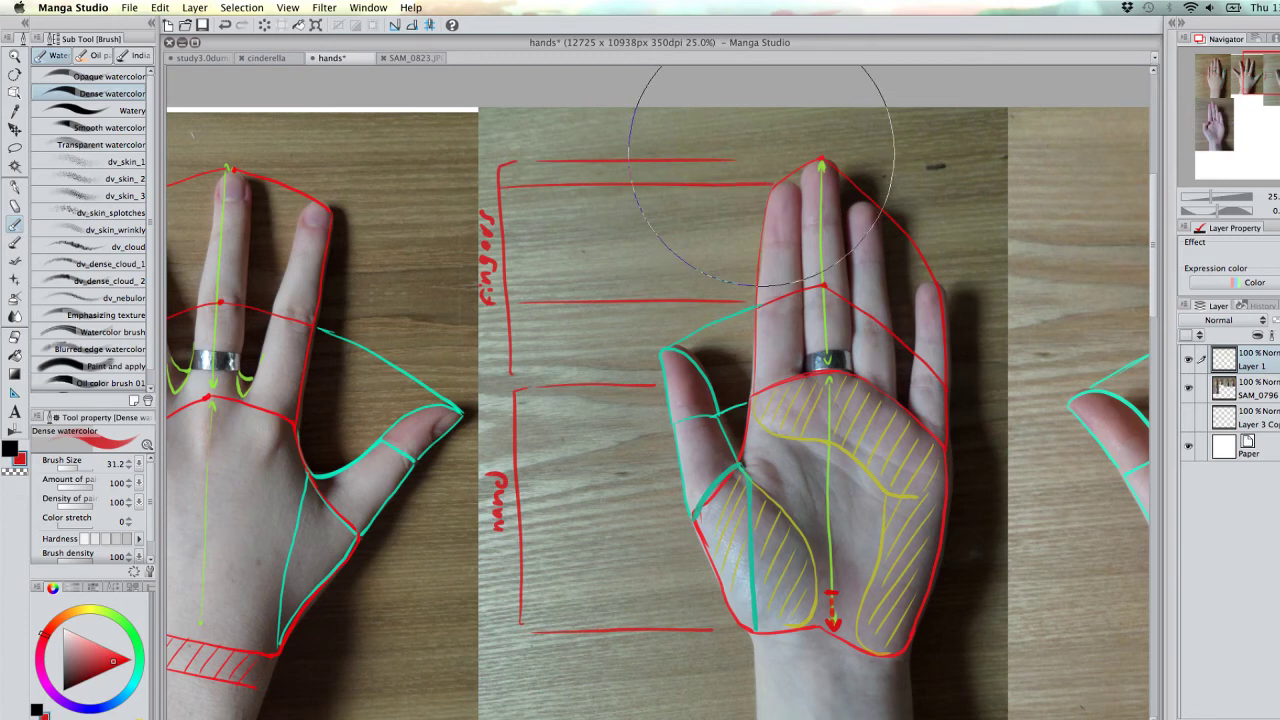
{"action": "mouse_move", "coordinate": [728, 160]}
{"action": "left_mouse_down"}
{"action": "mouse_move", "coordinate": [508, 156]}
{"action": "mouse_move", "coordinate": [663, 129]}
{"action": "left_mouse_up"}
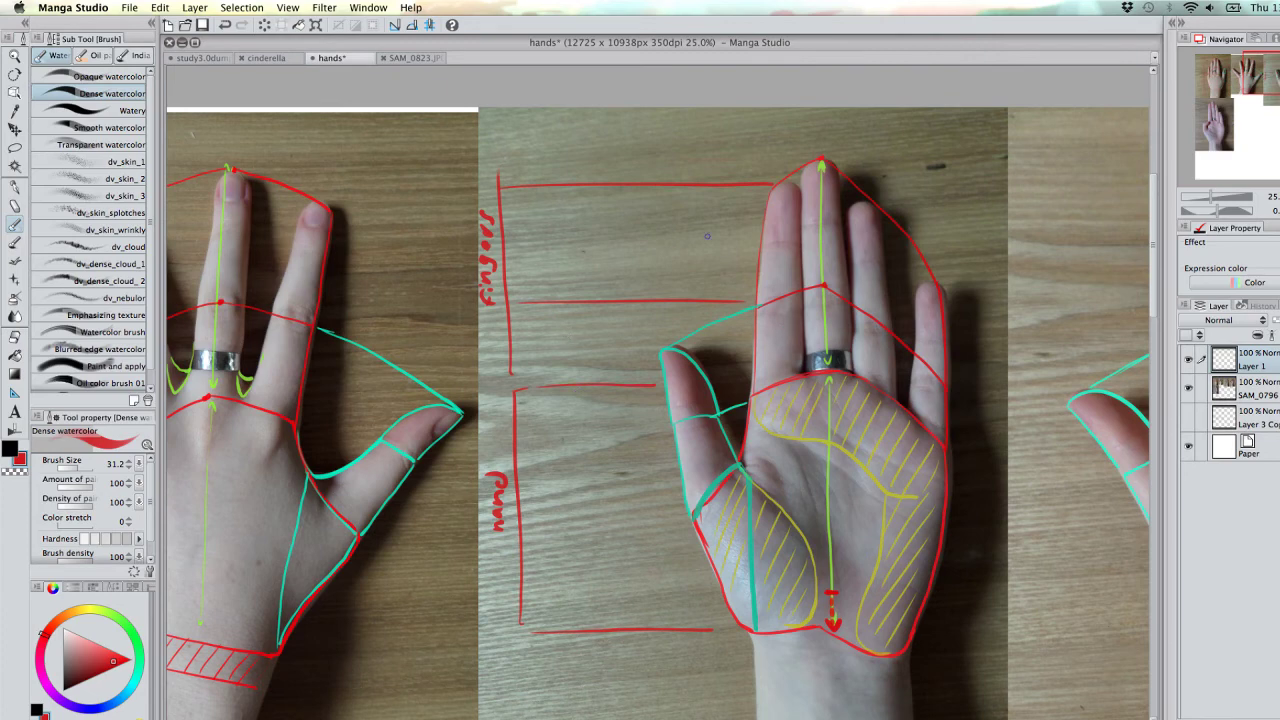
{"action": "left_click_drag", "start_coordinate": [504, 236], "coordinate": [758, 235]}
{"action": "key", "text": "super+minus"}
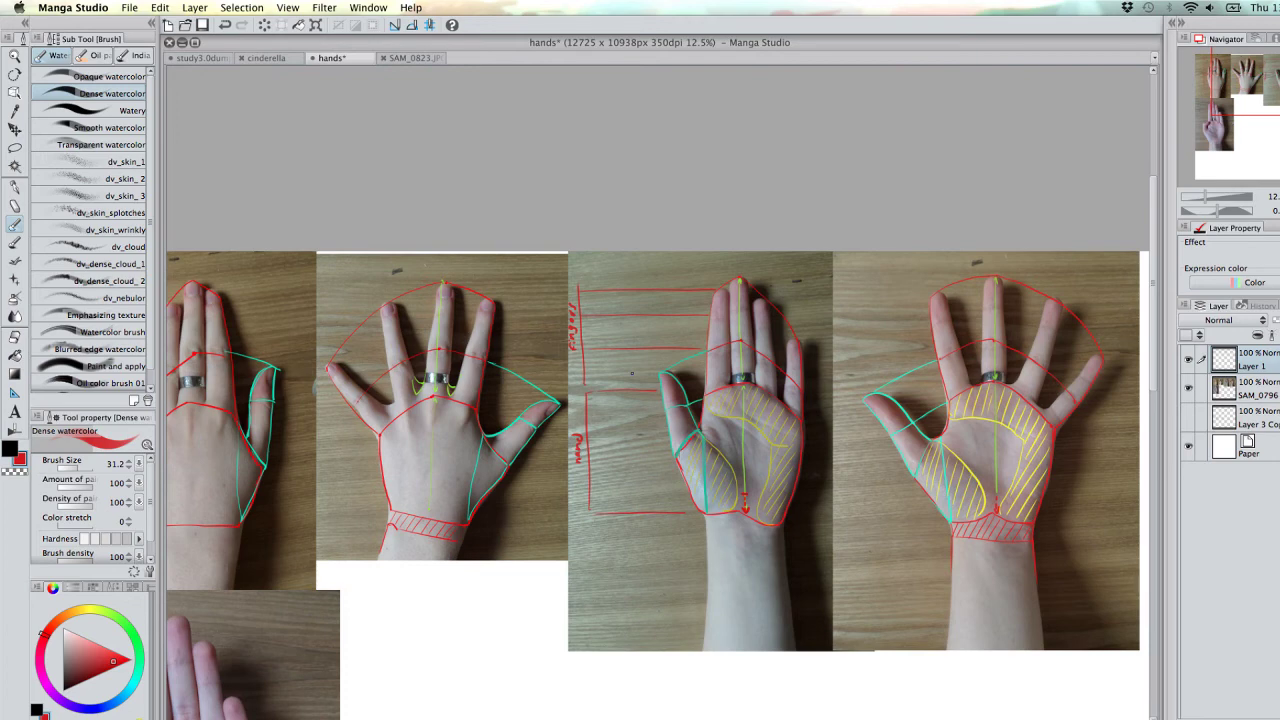
- Zoom in on the lower-left hand photo and choose a bright cyan drawing colour
{"action": "scroll", "coordinate": [632, 373], "scroll_direction": "up", "scroll_amount": 2}
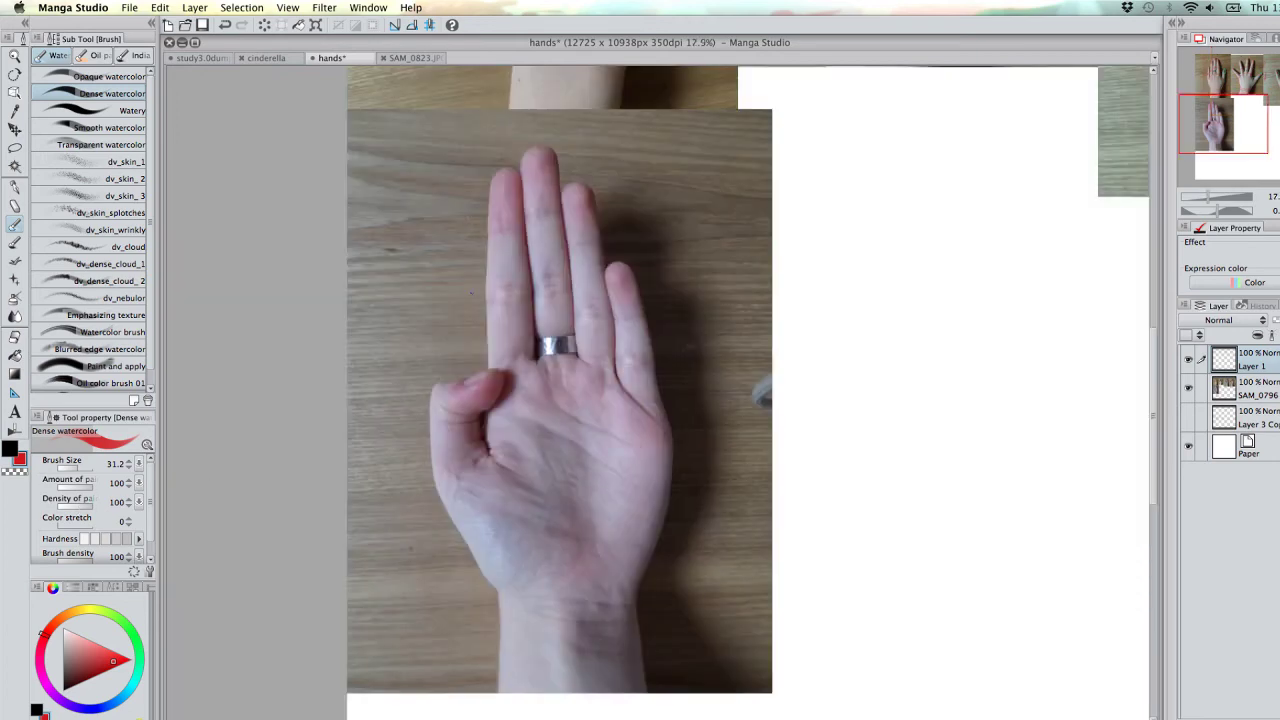
{"action": "left_click", "coordinate": [137, 682]}
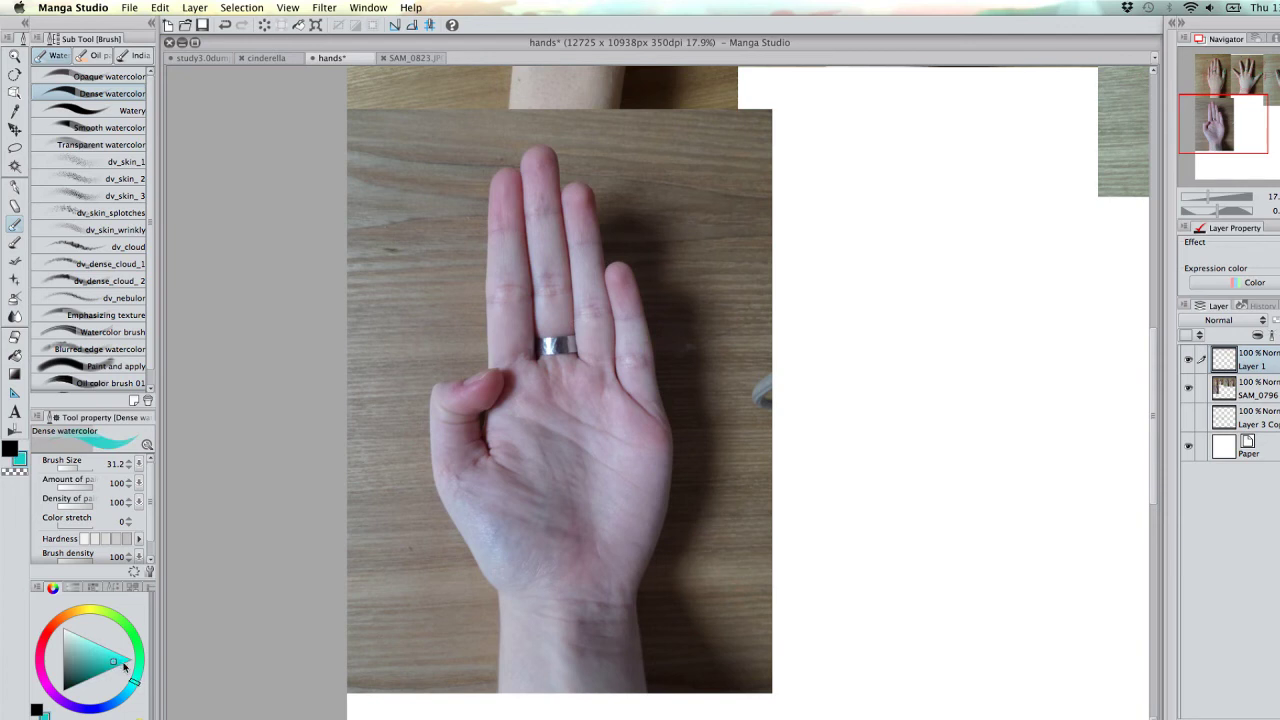
{"action": "left_click_drag", "start_coordinate": [125, 670], "coordinate": [124, 660]}
{"action": "scroll", "coordinate": [812, 402], "scroll_direction": "right", "scroll_amount": 1}
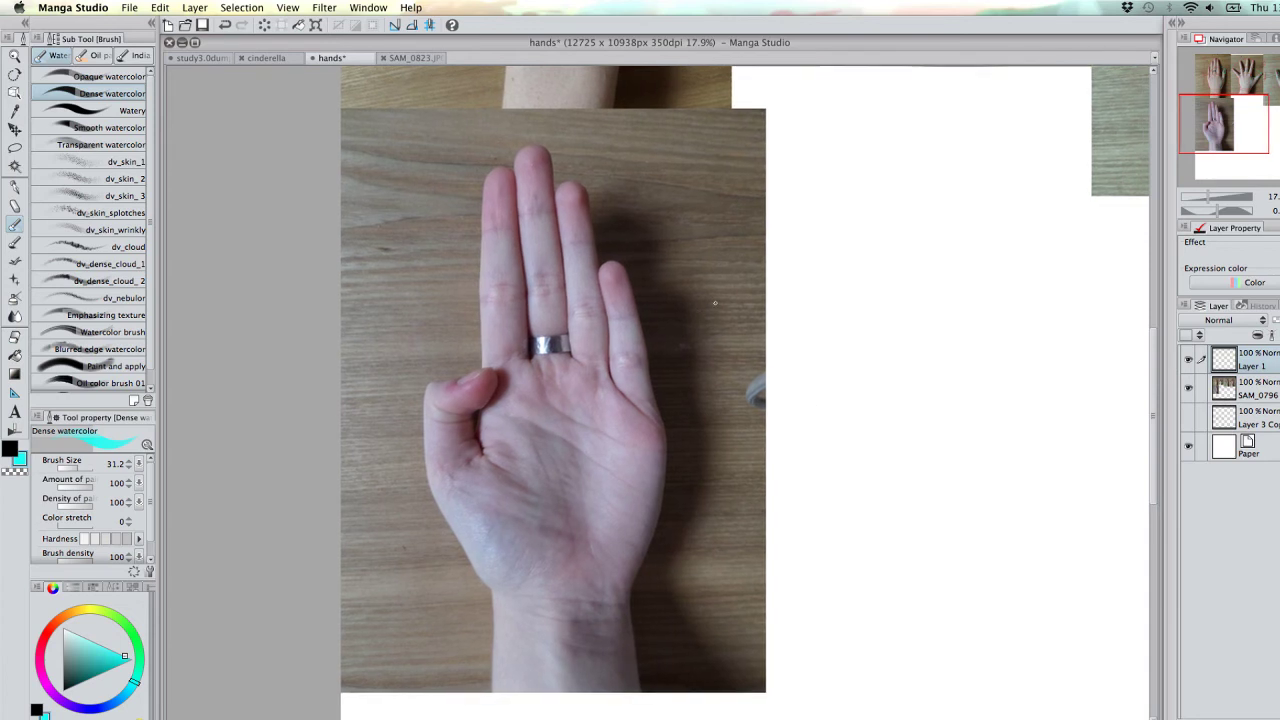
- Try cyan sketches beside the hand and a box around the thumb, undoing the last stroke
{"action": "mouse_move", "coordinate": [715, 302]}
{"action": "left_mouse_down"}
{"action": "mouse_move", "coordinate": [698, 305]}
{"action": "mouse_move", "coordinate": [692, 350]}
{"action": "mouse_move", "coordinate": [737, 366]}
{"action": "left_mouse_up"}
{"action": "mouse_move", "coordinate": [702, 304]}
{"action": "left_mouse_down"}
{"action": "mouse_move", "coordinate": [733, 304]}
{"action": "mouse_move", "coordinate": [735, 320]}
{"action": "mouse_move", "coordinate": [717, 312]}
{"action": "mouse_move", "coordinate": [738, 378]}
{"action": "left_mouse_up"}
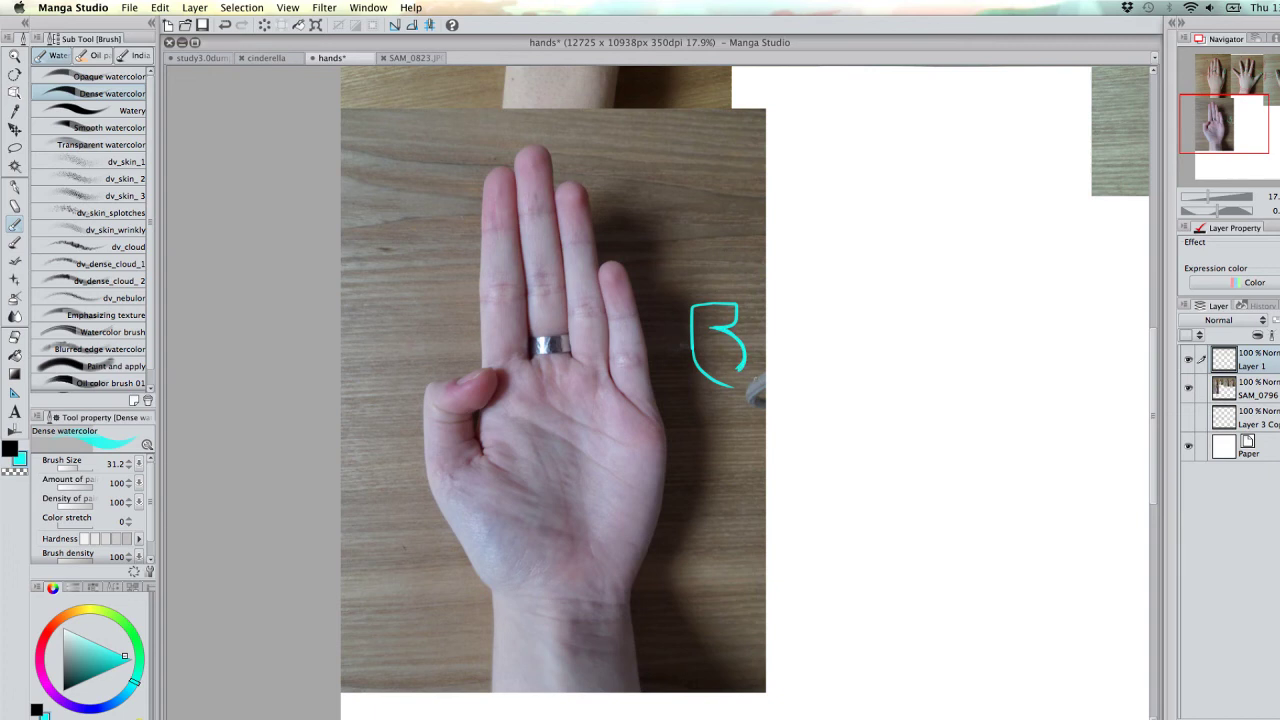
{"action": "mouse_move", "coordinate": [436, 408]}
{"action": "left_mouse_down"}
{"action": "mouse_move", "coordinate": [473, 412]}
{"action": "mouse_move", "coordinate": [474, 457]}
{"action": "left_mouse_up"}
{"action": "mouse_move", "coordinate": [426, 402]}
{"action": "left_mouse_down"}
{"action": "mouse_move", "coordinate": [429, 473]}
{"action": "mouse_move", "coordinate": [474, 456]}
{"action": "left_mouse_up"}
{"action": "key", "text": "super+z"}
- Sketch trial cyan shapes near the wrist and across the palm, then undo all of them
{"action": "key", "text": "super+z"}
{"action": "mouse_move", "coordinate": [696, 500]}
{"action": "left_mouse_down"}
{"action": "mouse_move", "coordinate": [697, 467]}
{"action": "mouse_move", "coordinate": [760, 472]}
{"action": "mouse_move", "coordinate": [726, 497]}
{"action": "mouse_move", "coordinate": [762, 544]}
{"action": "left_mouse_up"}
{"action": "mouse_move", "coordinate": [696, 492]}
{"action": "left_mouse_down"}
{"action": "mouse_move", "coordinate": [701, 536]}
{"action": "mouse_move", "coordinate": [744, 565]}
{"action": "left_mouse_up"}
{"action": "mouse_move", "coordinate": [485, 458]}
{"action": "left_mouse_down"}
{"action": "mouse_move", "coordinate": [522, 479]}
{"action": "mouse_move", "coordinate": [551, 565]}
{"action": "left_mouse_up"}
{"action": "key", "text": "super+z"}
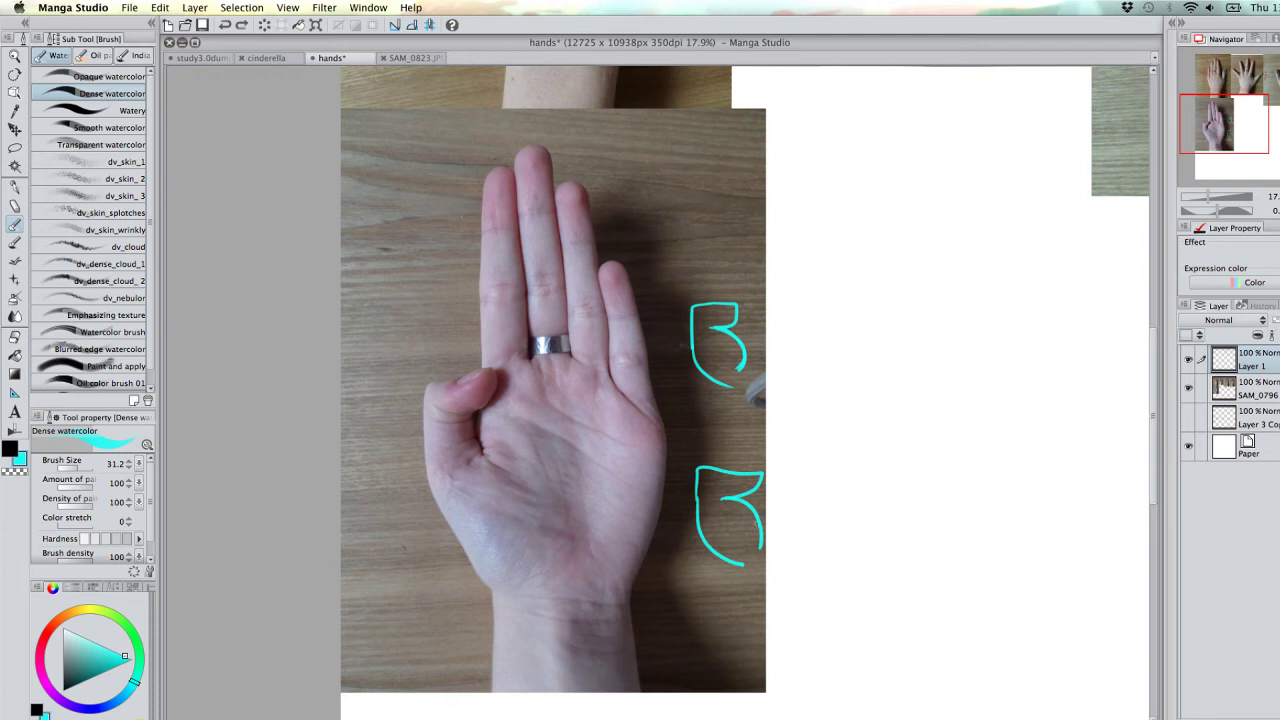
{"action": "key", "text": "super+z"}
{"action": "key", "text": "super+z"}
{"action": "key", "text": "super+z"}
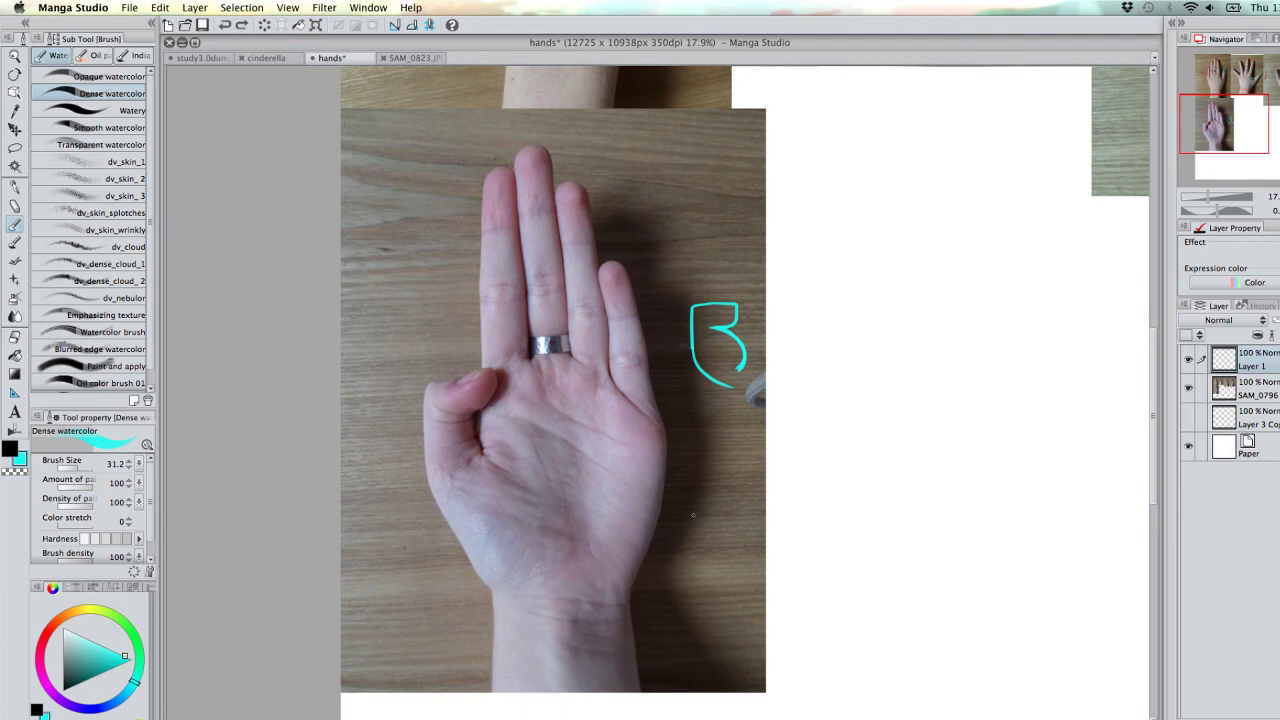
{"action": "key", "text": "super+z"}
{"action": "key", "text": "super+z"}
{"action": "key", "text": "super+z"}
{"action": "key", "text": "super+z"}
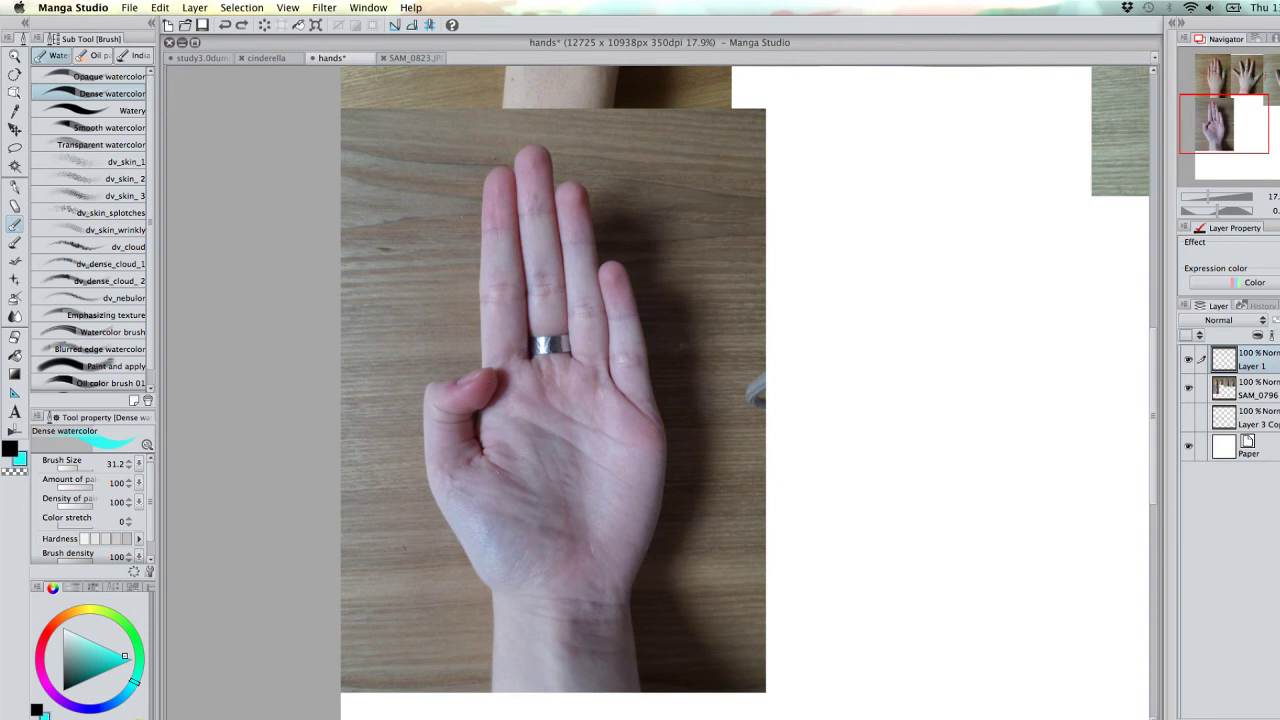
- Outline the bent thumb on the photo in cyan, from the palm edge to the tip
{"action": "left_click_drag", "start_coordinate": [478, 446], "coordinate": [500, 580]}
{"action": "mouse_move", "coordinate": [480, 452]}
{"action": "left_mouse_down"}
{"action": "mouse_move", "coordinate": [435, 495]}
{"action": "mouse_move", "coordinate": [491, 585]}
{"action": "left_mouse_up"}
{"action": "left_click_drag", "start_coordinate": [426, 460], "coordinate": [430, 489]}
{"action": "left_click_drag", "start_coordinate": [472, 411], "coordinate": [479, 454]}
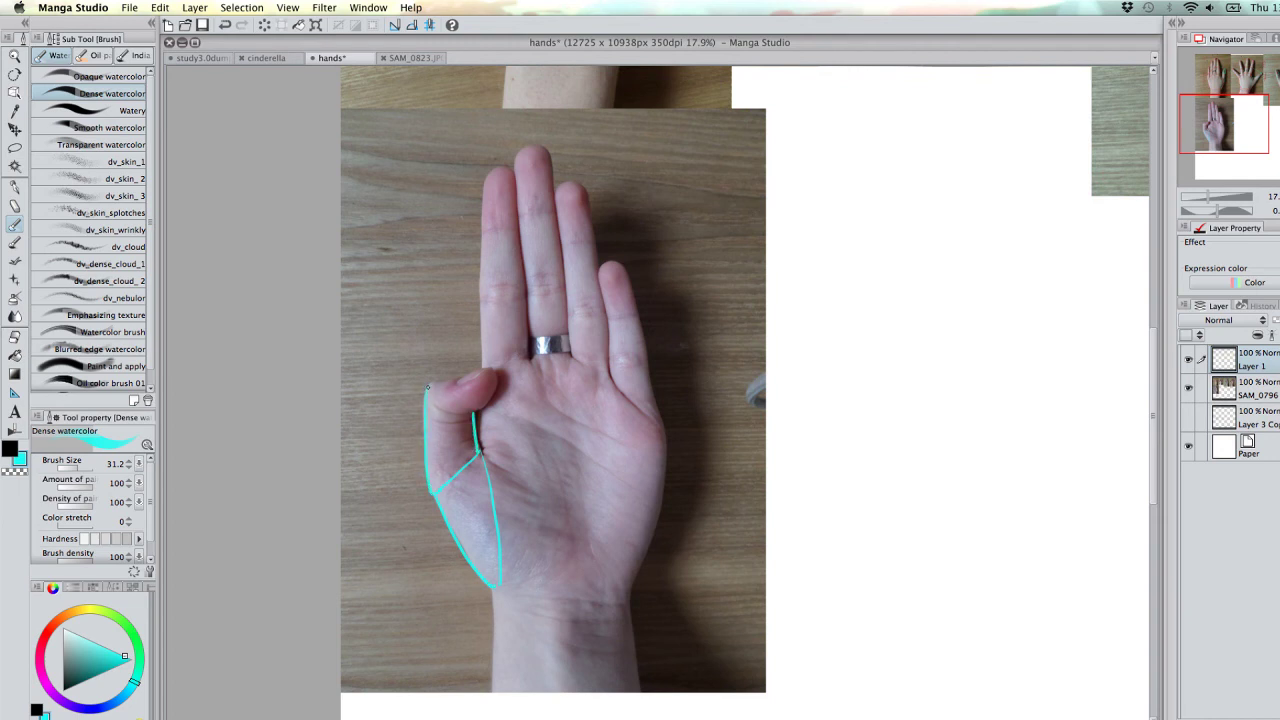
{"action": "mouse_move", "coordinate": [427, 387]}
{"action": "left_mouse_down"}
{"action": "mouse_move", "coordinate": [472, 416]}
{"action": "mouse_move", "coordinate": [446, 379]}
{"action": "mouse_move", "coordinate": [494, 366]}
{"action": "mouse_move", "coordinate": [490, 404]}
{"action": "mouse_move", "coordinate": [472, 412]}
{"action": "left_mouse_up"}
- Sketch a cyan side view of the thumb on the wood to the right, then begin red segment marks
{"action": "left_click_drag", "start_coordinate": [682, 304], "coordinate": [685, 354]}
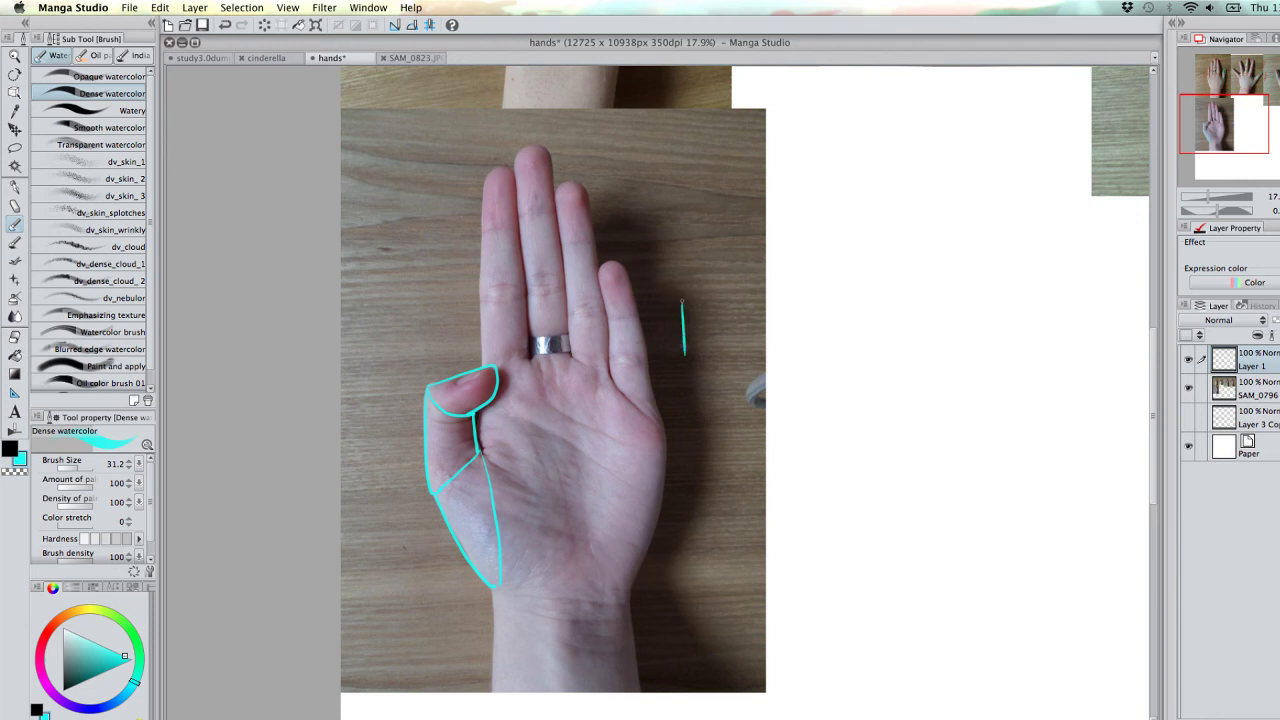
{"action": "mouse_move", "coordinate": [681, 301]}
{"action": "left_mouse_down"}
{"action": "mouse_move", "coordinate": [728, 283]}
{"action": "mouse_move", "coordinate": [718, 317]}
{"action": "mouse_move", "coordinate": [694, 314]}
{"action": "mouse_move", "coordinate": [757, 390]}
{"action": "left_mouse_up"}
{"action": "left_click_drag", "start_coordinate": [684, 352], "coordinate": [720, 414]}
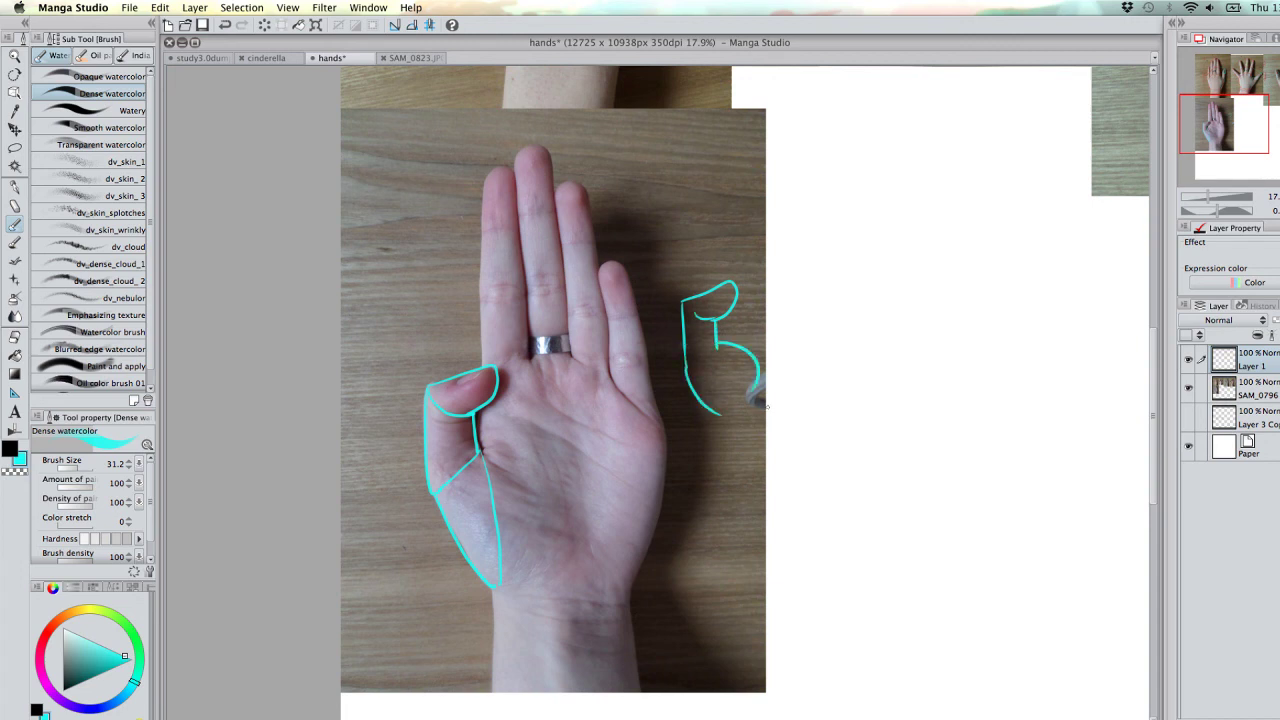
{"action": "left_click_drag", "start_coordinate": [684, 352], "coordinate": [742, 436]}
{"action": "left_click_drag", "start_coordinate": [706, 318], "coordinate": [728, 310]}
{"action": "left_click_drag", "start_coordinate": [757, 378], "coordinate": [768, 420]}
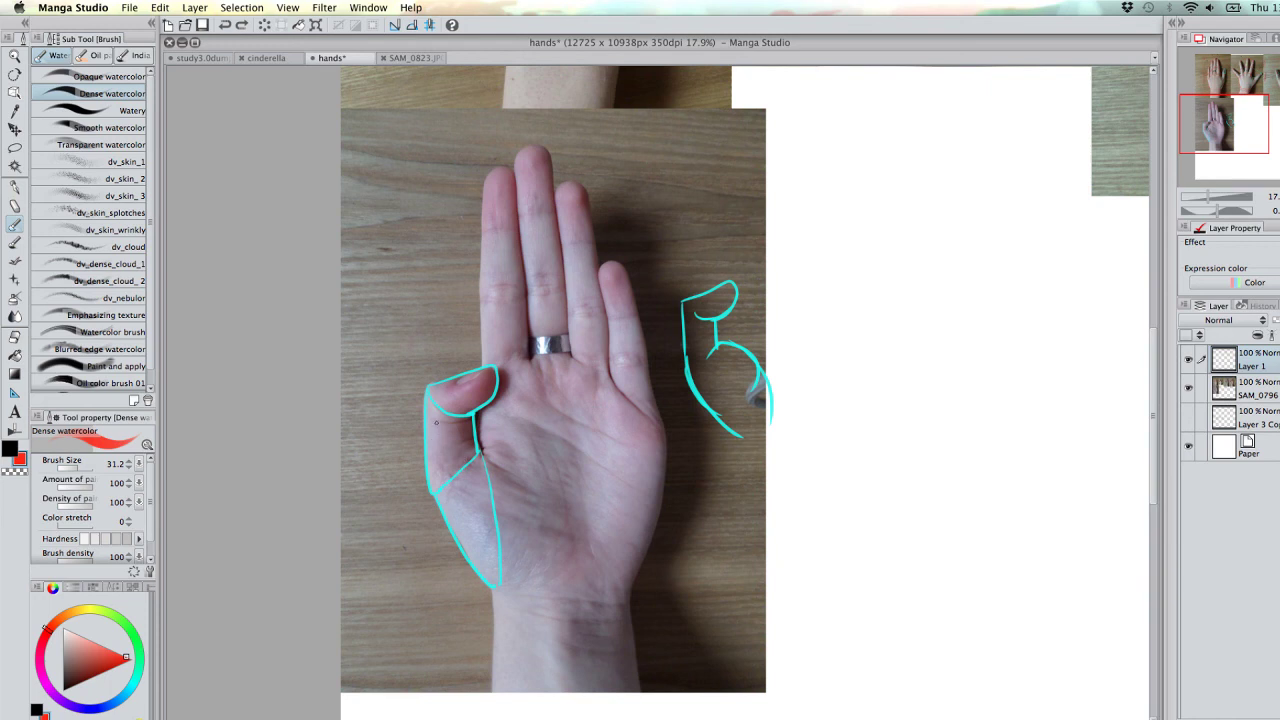
{"action": "left_click_drag", "start_coordinate": [436, 419], "coordinate": [436, 444]}
- Mark the thumb's base, middle and tip segments with red strokes numbered 1 to 3
{"action": "left_click_drag", "start_coordinate": [448, 386], "coordinate": [474, 378]}
{"action": "key", "text": "super+z"}
{"action": "key", "text": "super+z"}
{"action": "left_click_drag", "start_coordinate": [461, 478], "coordinate": [480, 530]}
{"action": "key", "text": "super+z"}
{"action": "left_click_drag", "start_coordinate": [443, 499], "coordinate": [463, 542]}
{"action": "left_click_drag", "start_coordinate": [429, 412], "coordinate": [435, 468]}
{"action": "left_click_drag", "start_coordinate": [456, 383], "coordinate": [471, 375]}
- Sketch a second cyan thumb study of curved strokes below the first
{"action": "left_click", "coordinate": [480, 408], "text": "alt"}
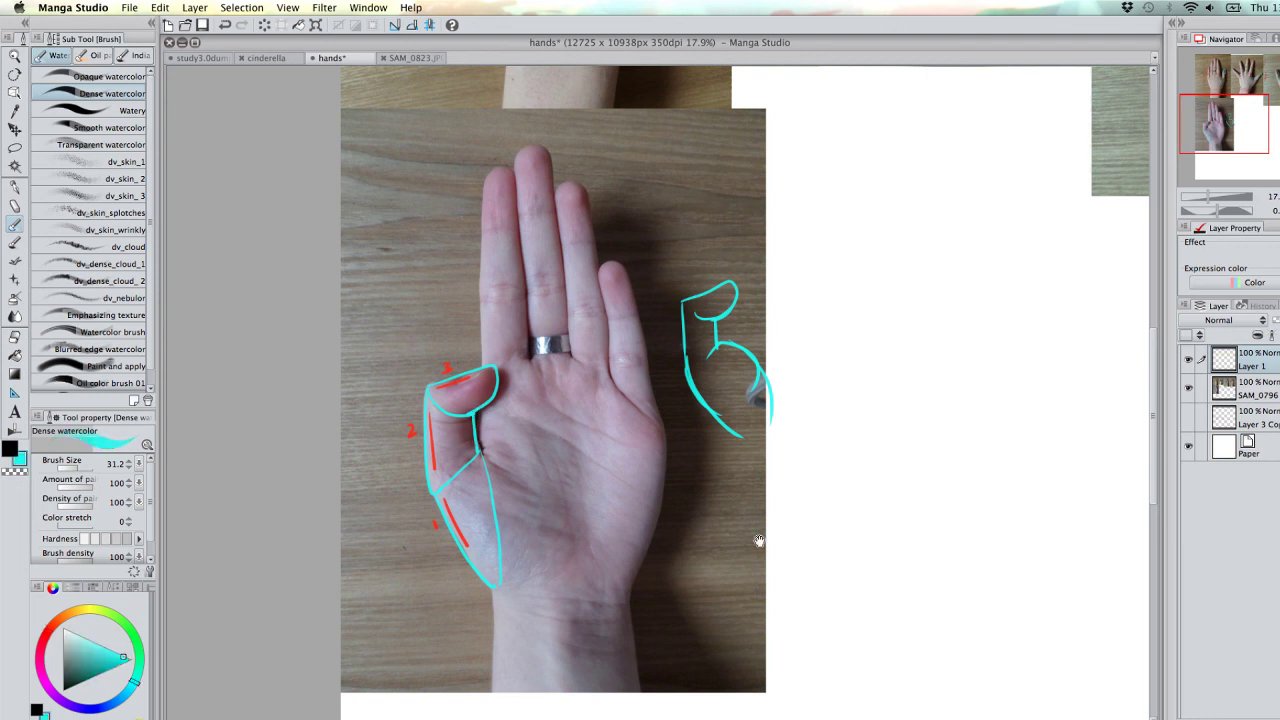
{"action": "scroll", "coordinate": [760, 531], "scroll_direction": "down", "scroll_amount": 1}
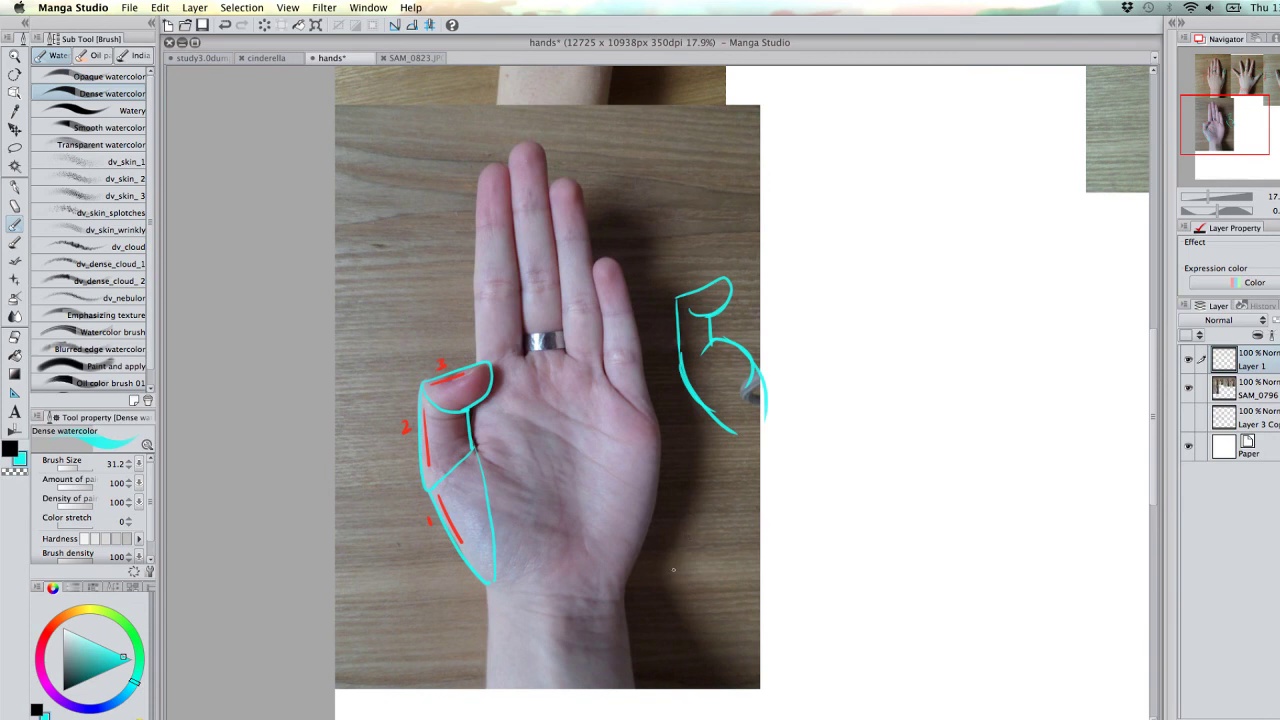
{"action": "mouse_move", "coordinate": [673, 569]}
{"action": "left_mouse_down"}
{"action": "mouse_move", "coordinate": [697, 528]}
{"action": "mouse_move", "coordinate": [770, 484]}
{"action": "mouse_move", "coordinate": [772, 501]}
{"action": "mouse_move", "coordinate": [709, 590]}
{"action": "left_mouse_up"}
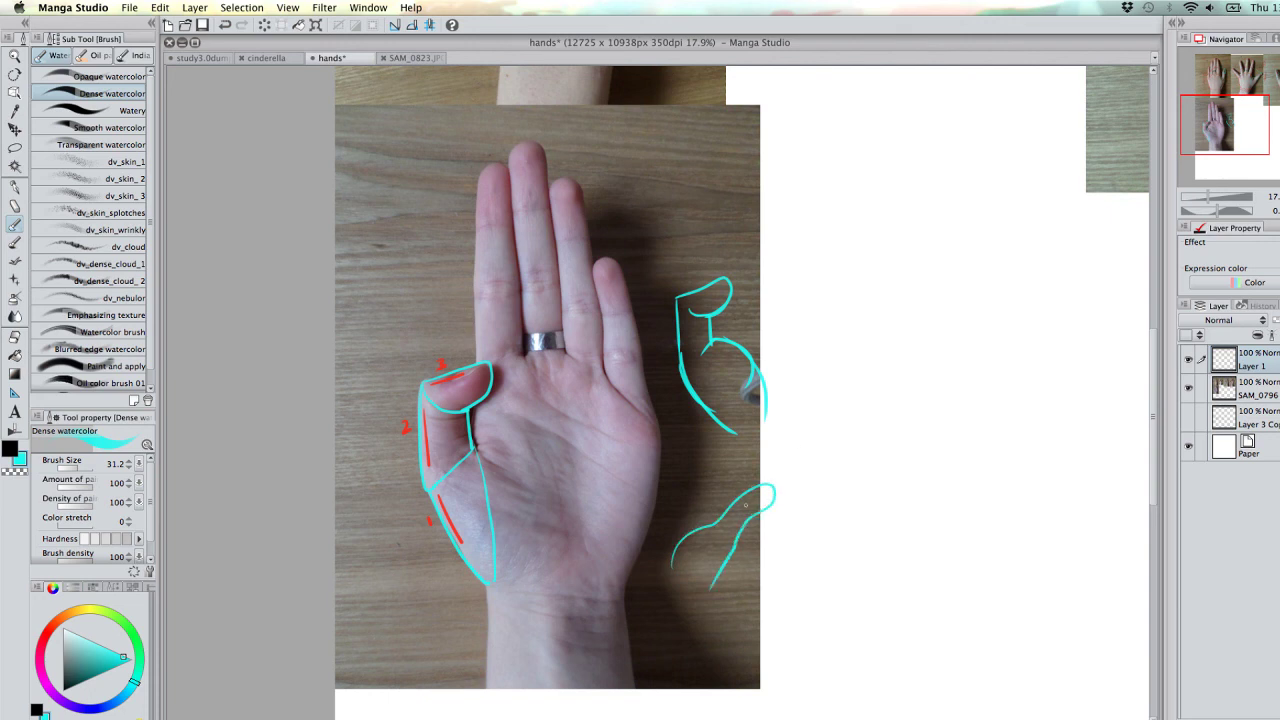
{"action": "mouse_move", "coordinate": [752, 489]}
{"action": "left_mouse_down"}
{"action": "mouse_move", "coordinate": [782, 486]}
{"action": "mouse_move", "coordinate": [776, 506]}
{"action": "left_mouse_up"}
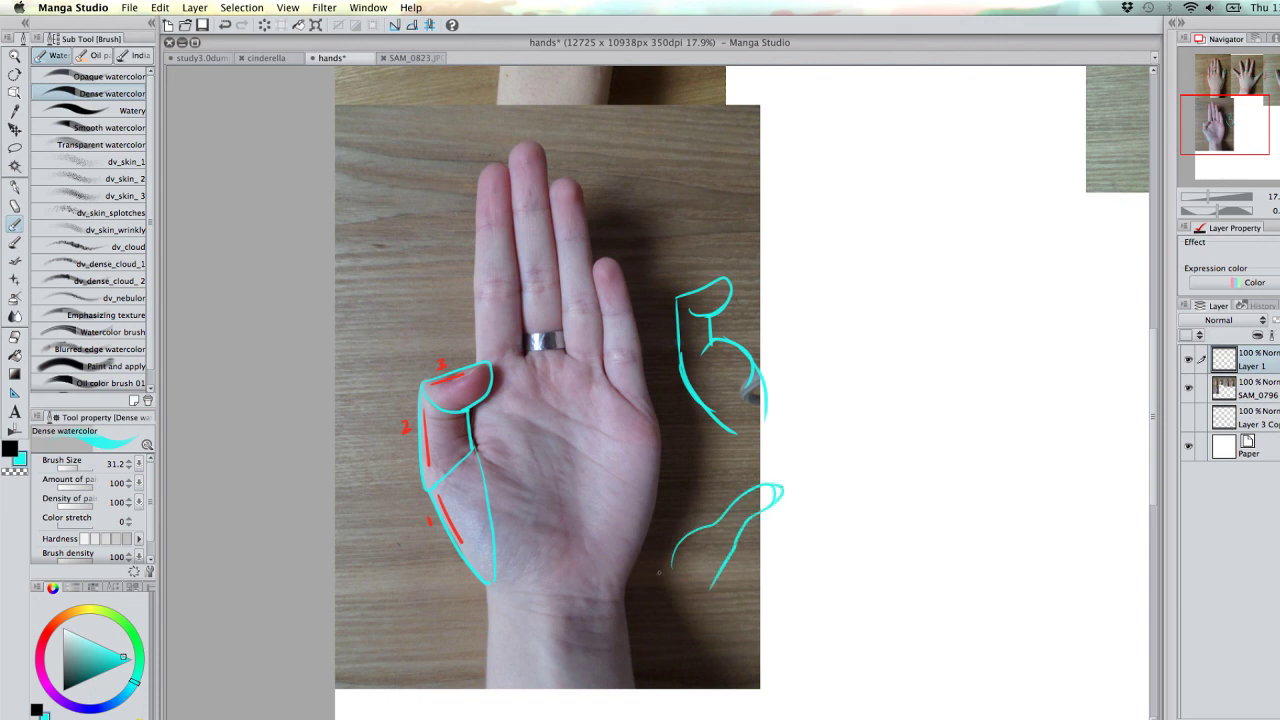